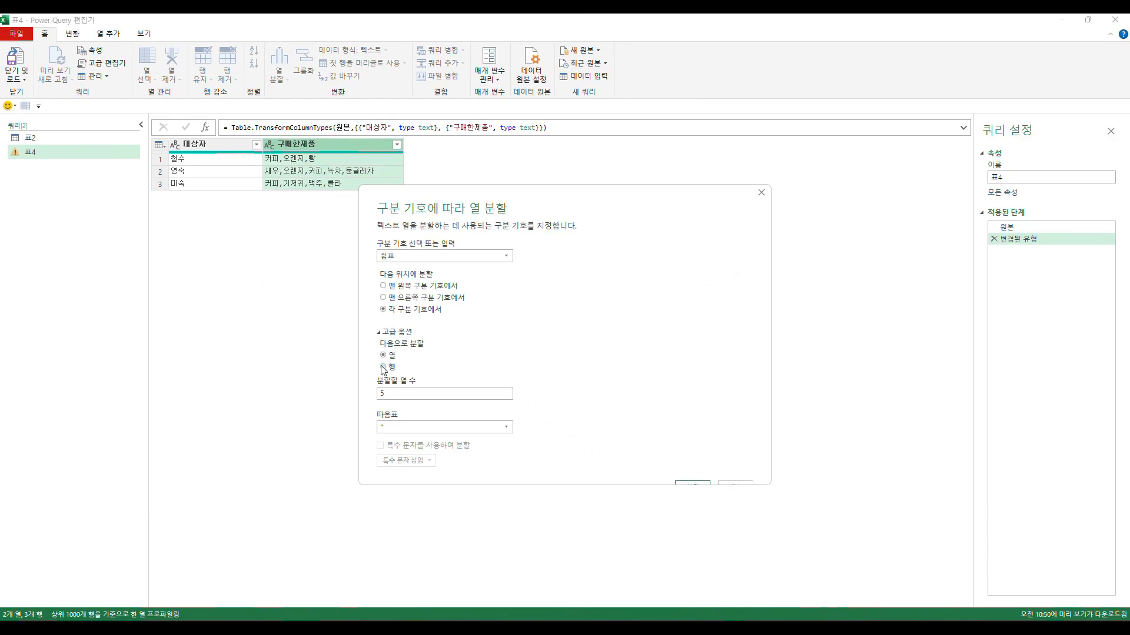
- Set the comma-delimited split of the 구매한제품 column to split into rows and apply it
click(383, 367)
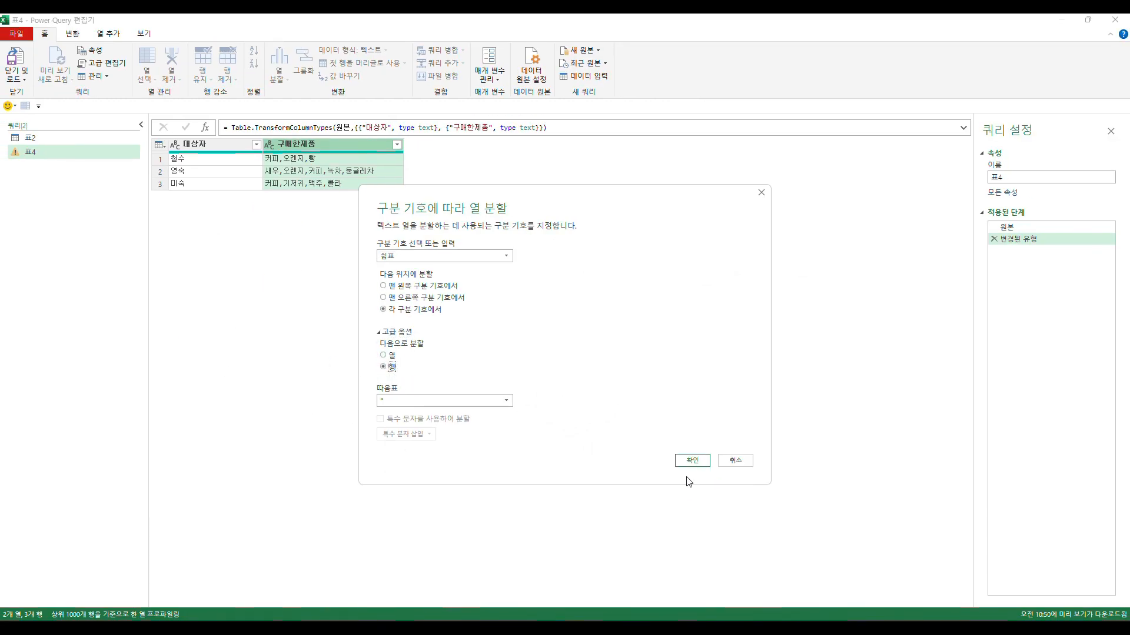
click(693, 461)
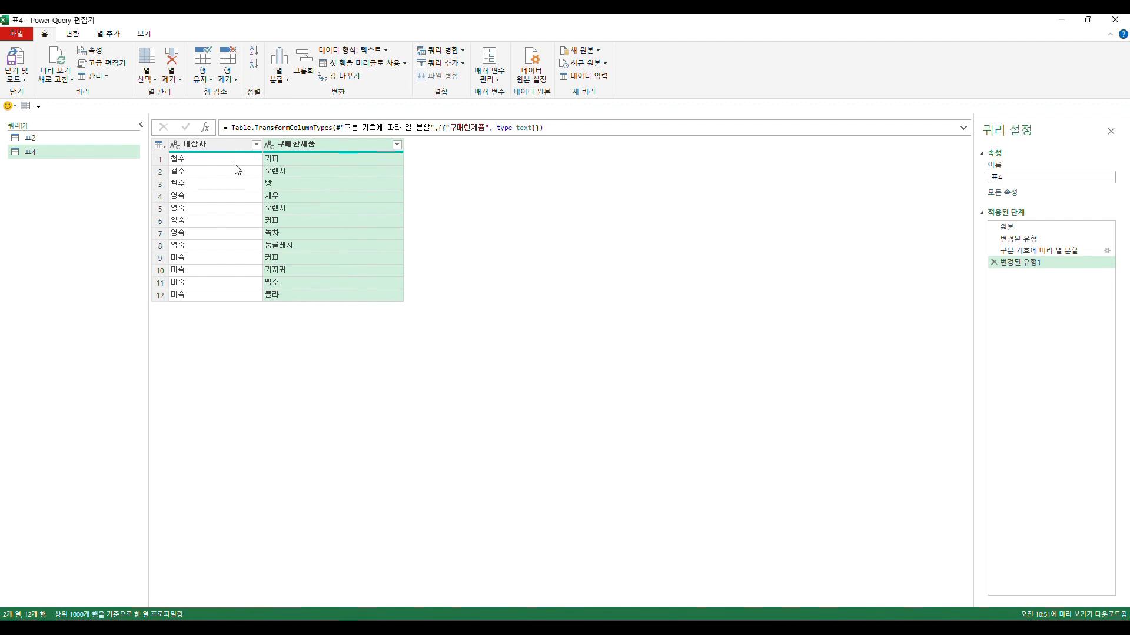
- Examine the split rows, comparing each buyer in 대상자 with the single product in 구매한제품
click(234, 164)
click(267, 163)
click(241, 172)
click(276, 172)
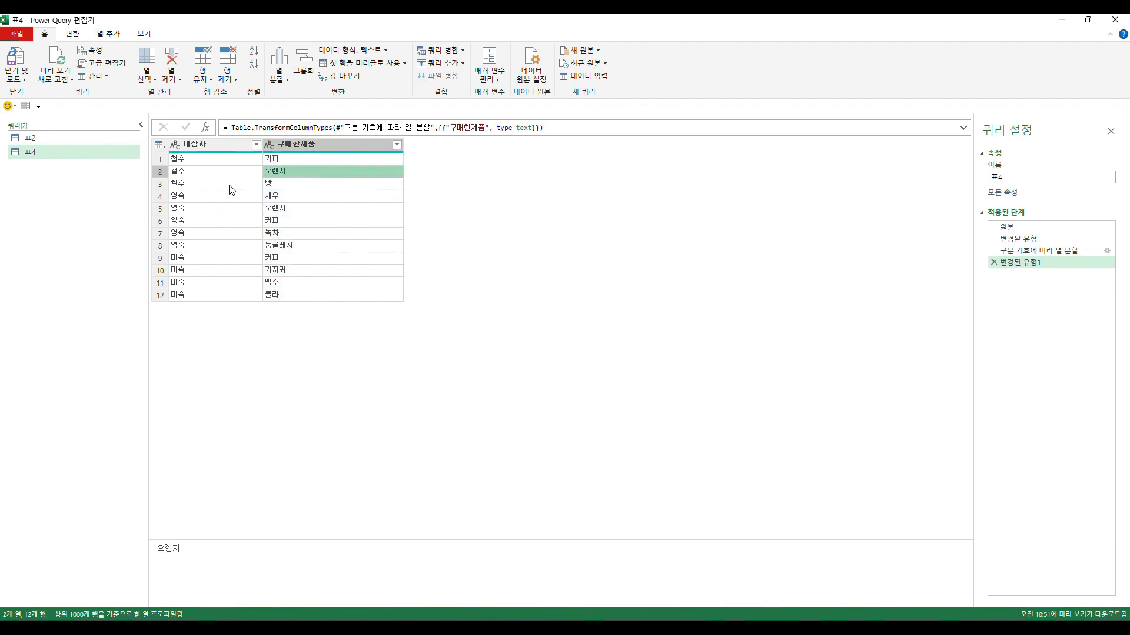
click(232, 185)
click(270, 184)
click(258, 197)
click(272, 209)
click(253, 220)
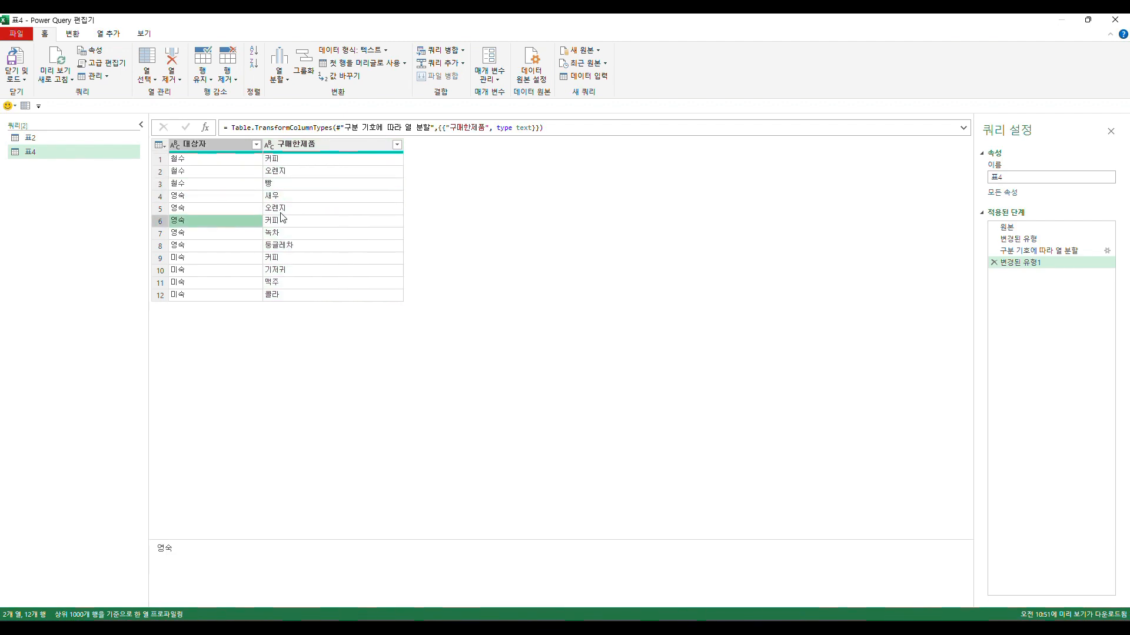
click(282, 219)
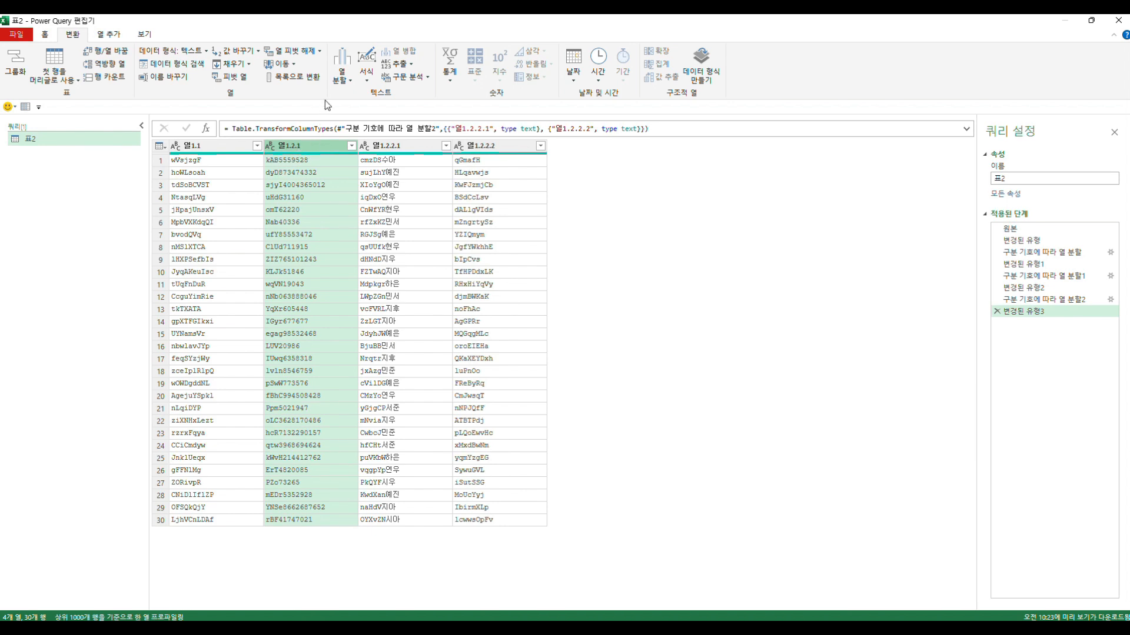
- Split the 열1.2.1 column at each transition from non-digit to digit, and check the first row's letters and numbers
click(343, 80)
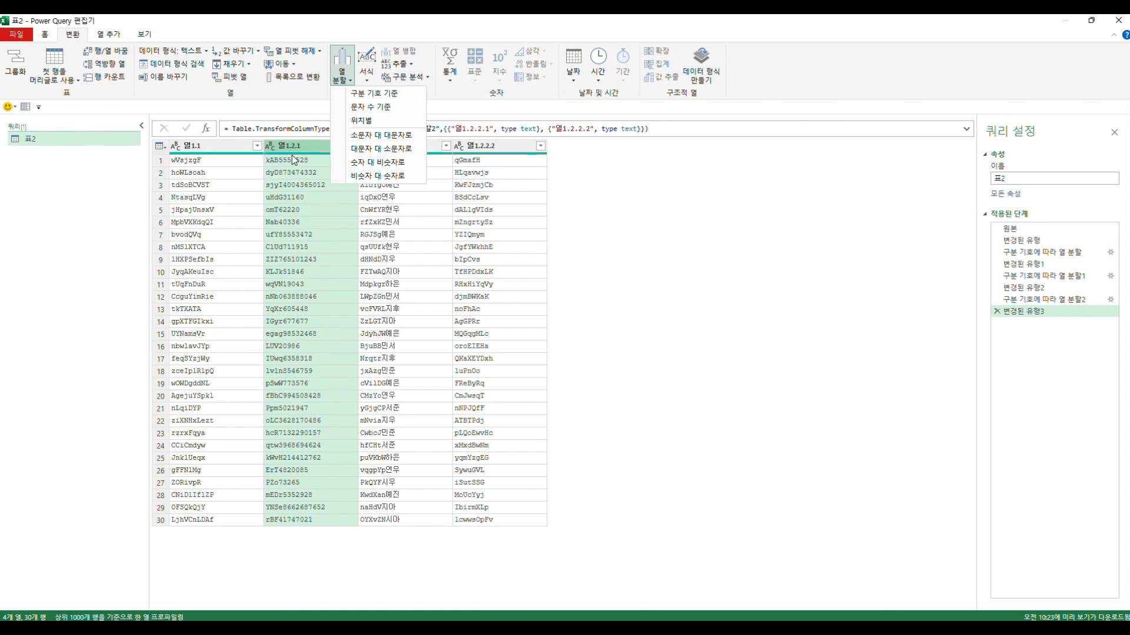
click(377, 177)
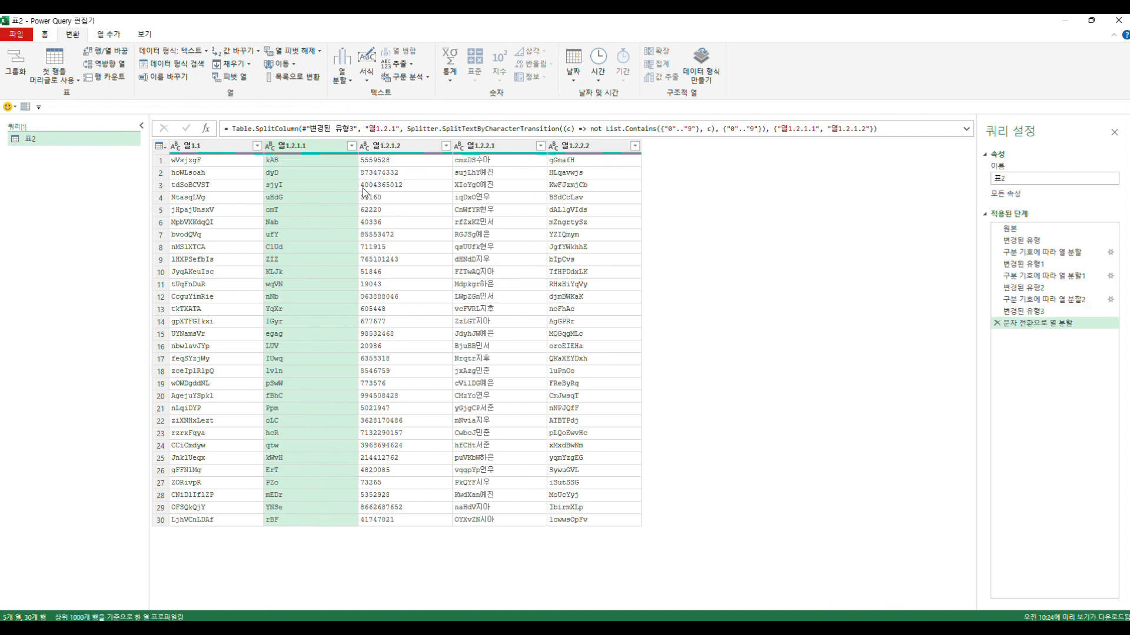
click(289, 164)
click(383, 160)
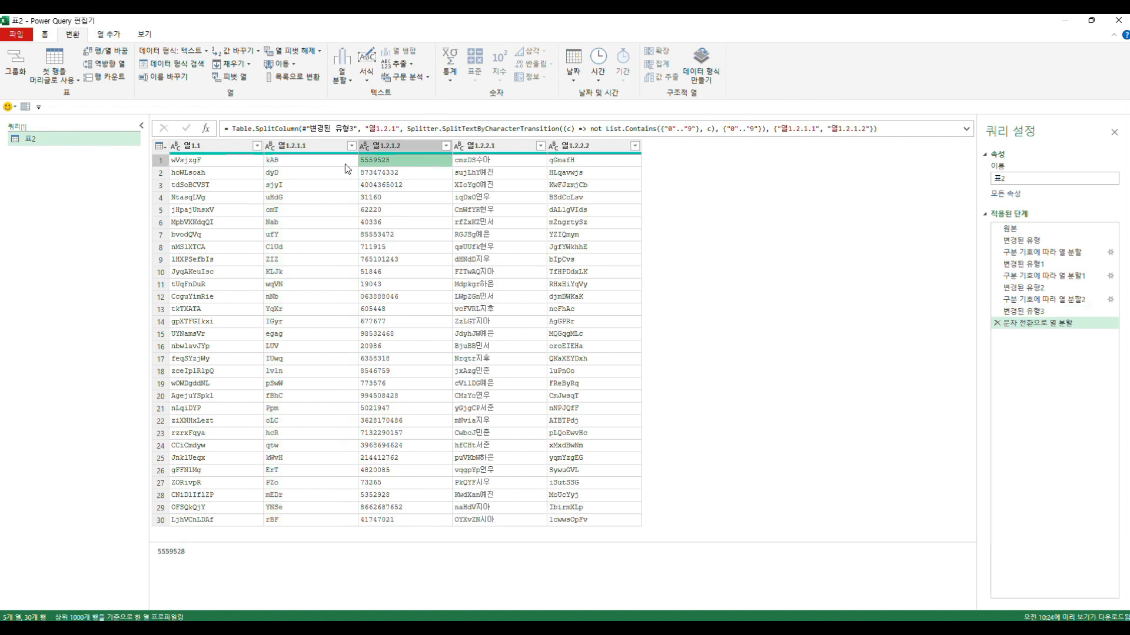
click(329, 164)
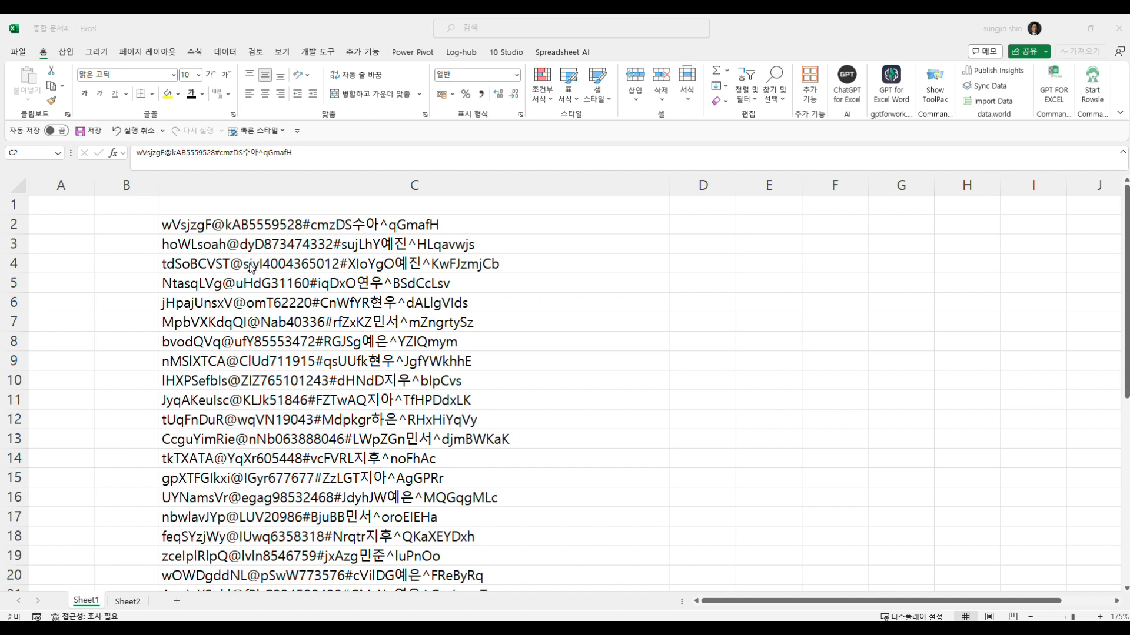
- Enter the formula =SEARCH("@",C2) in cell D2 to find the position of the @ sign
click(683, 232)
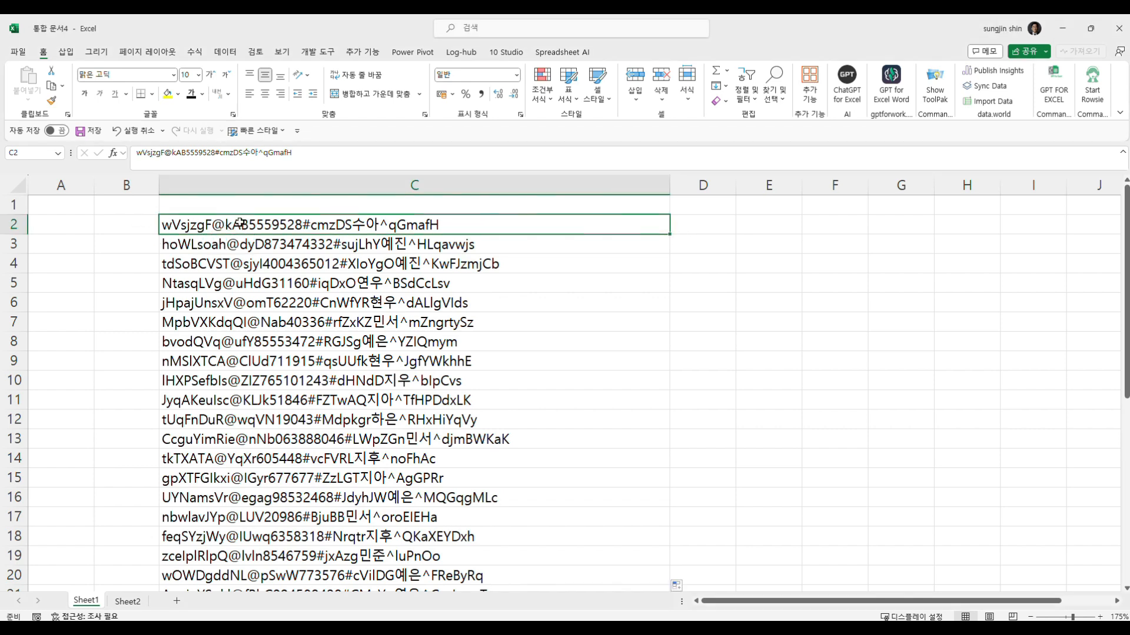
click(717, 223)
text(=ㅇ)
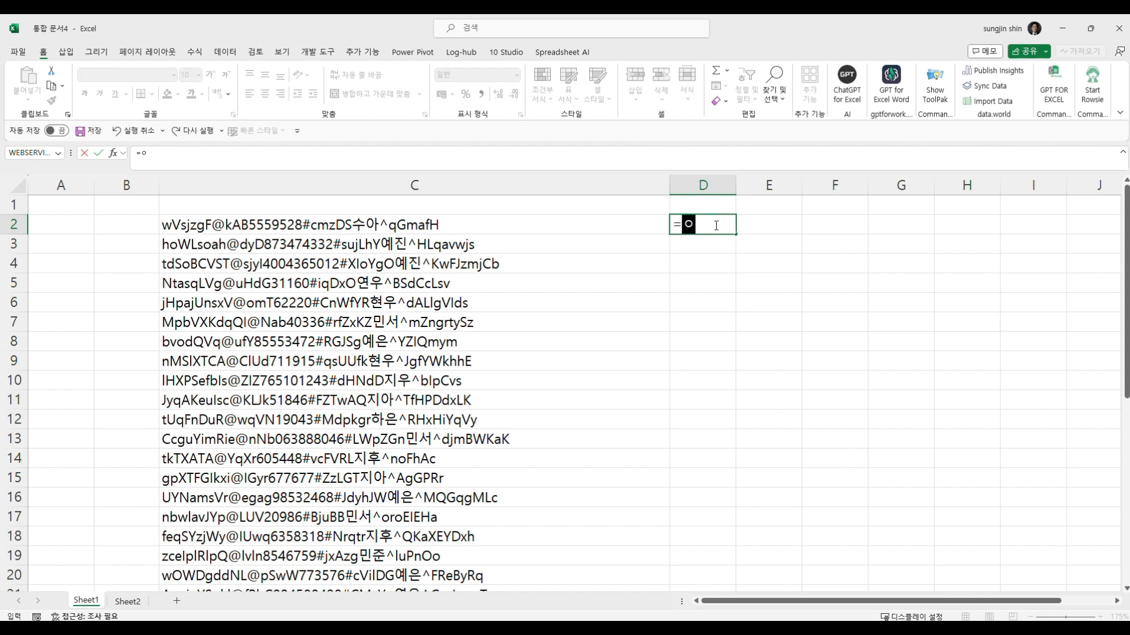
key(BackSpace)
text(ㄴㄷ)
key(BackSpace)
key(BackSpace)
key(Hangul)
text(se)
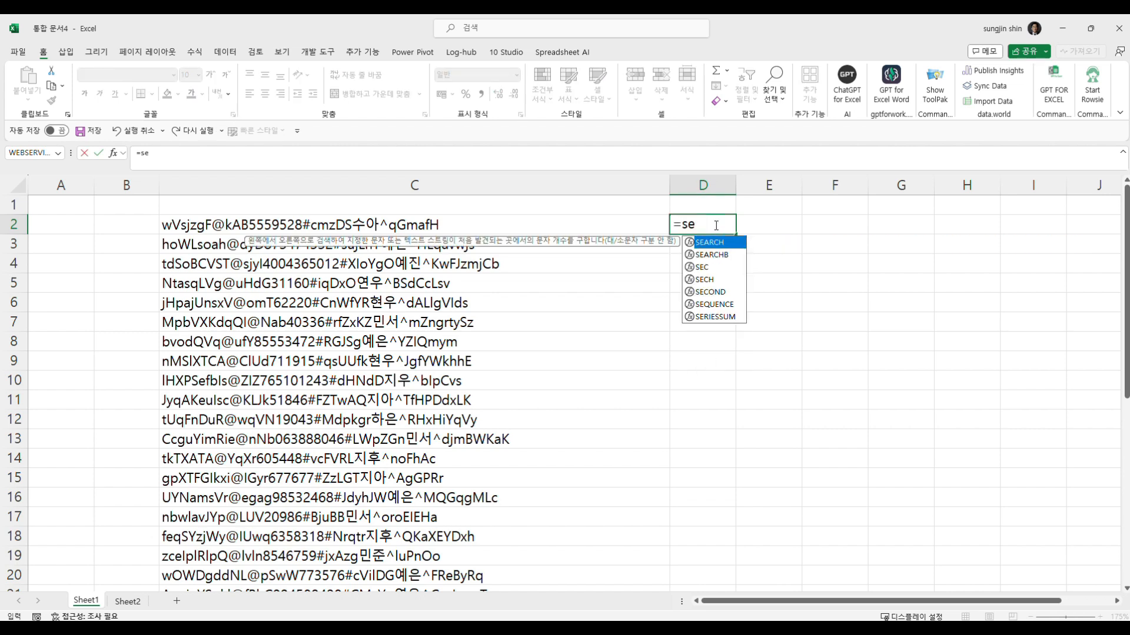
text(arch()
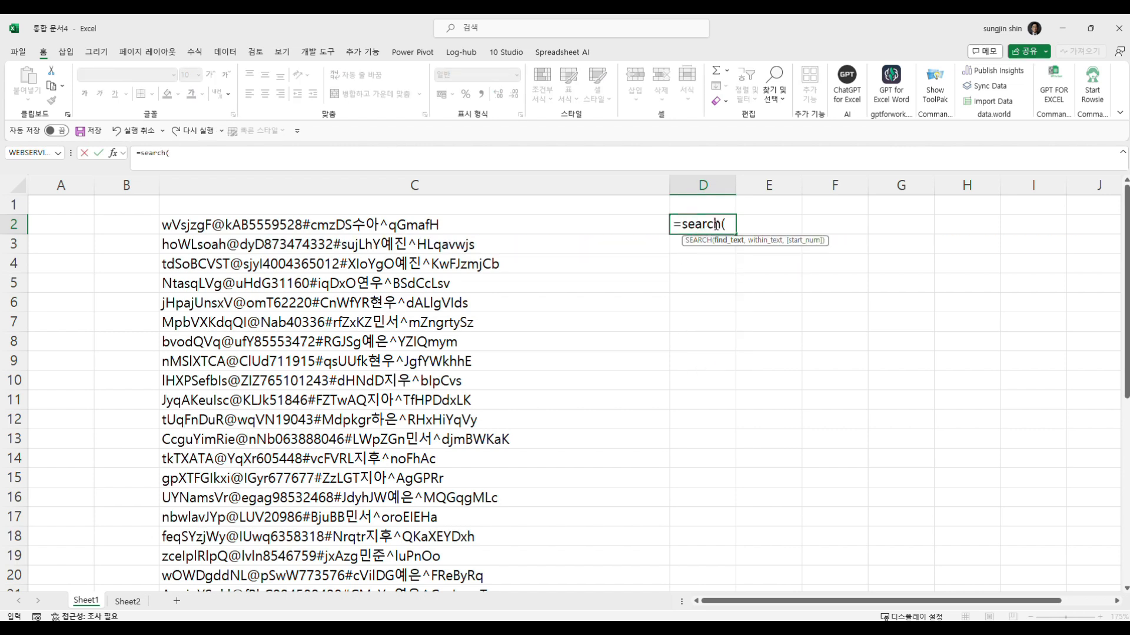
text("@",)
click(583, 224)
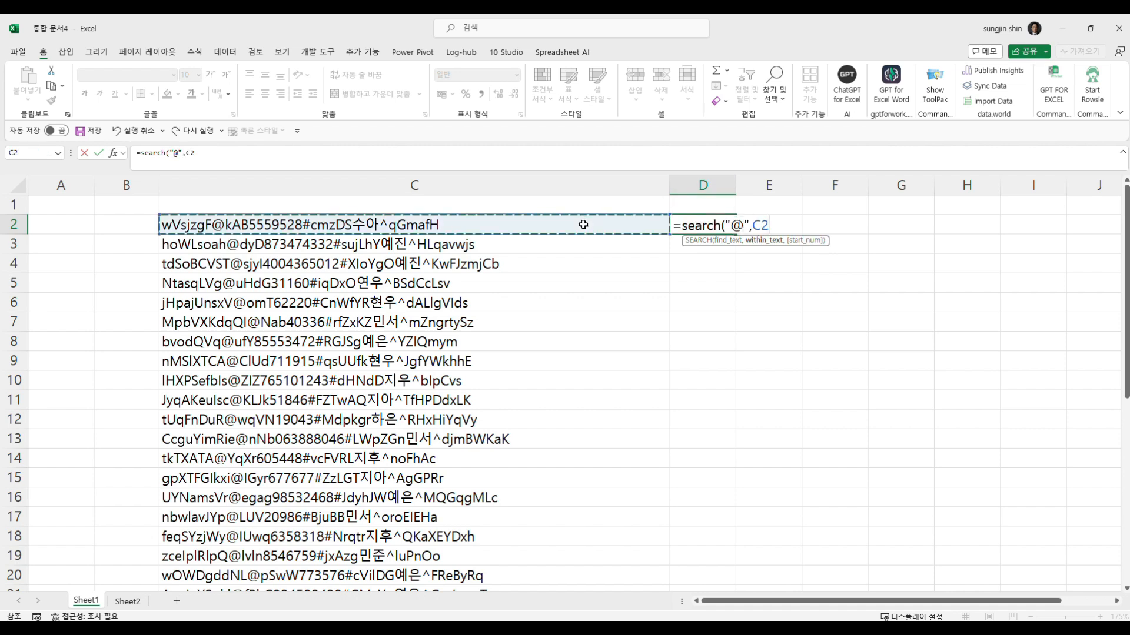
text())
key(Return)
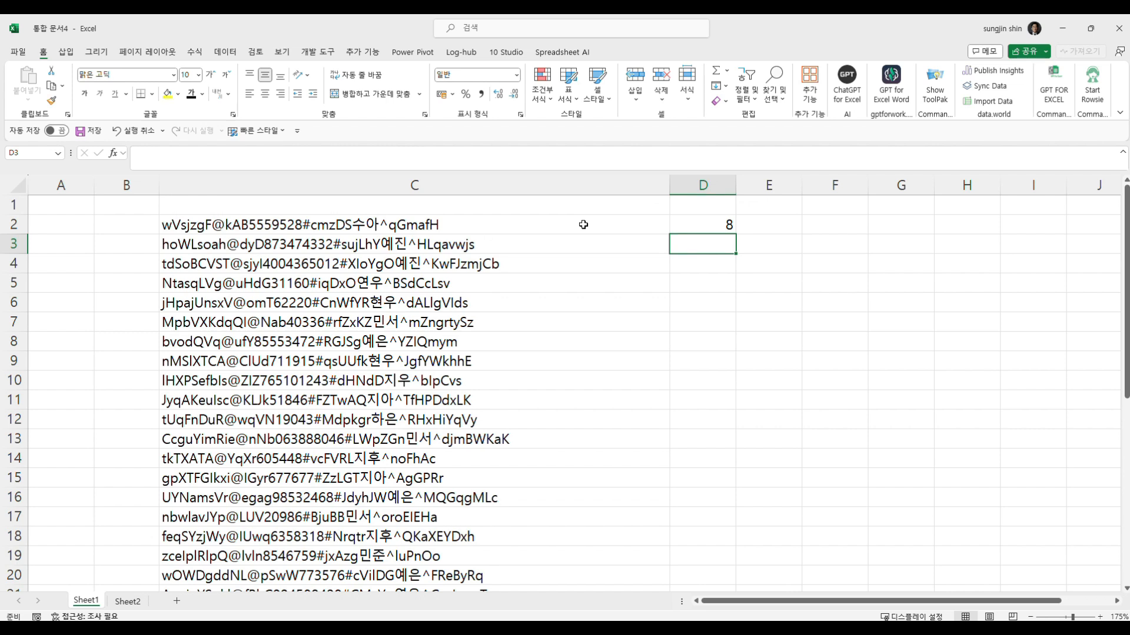
- Enter the formula =LEFT(C2,D2-1) in cell E2 to extract the text before the @ sign
key(Up)
key(Right)
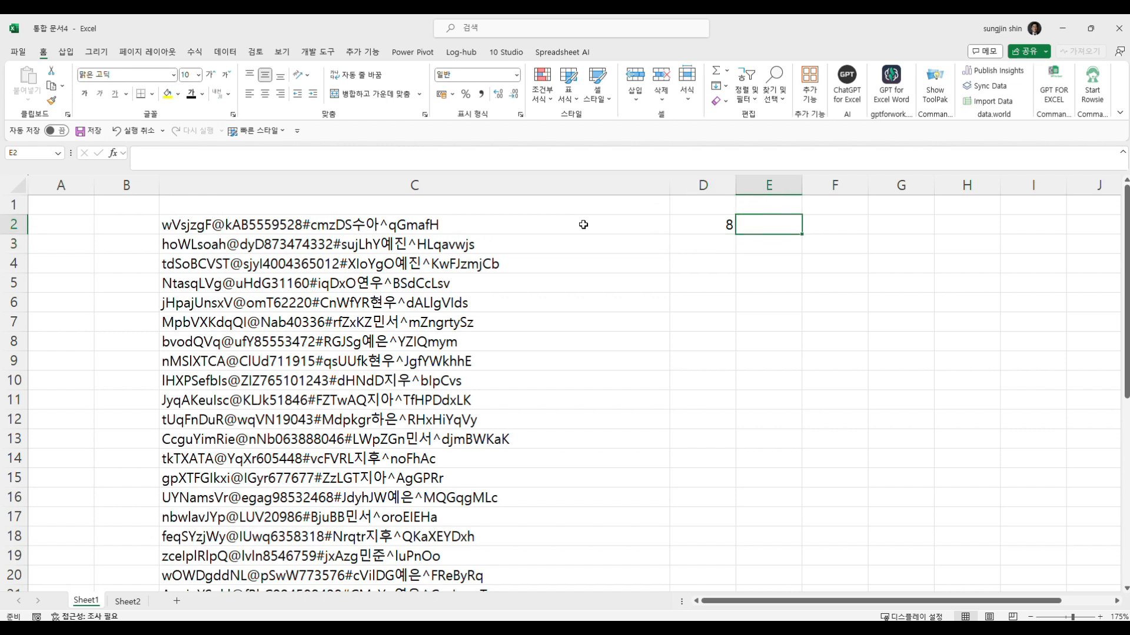
text(=le)
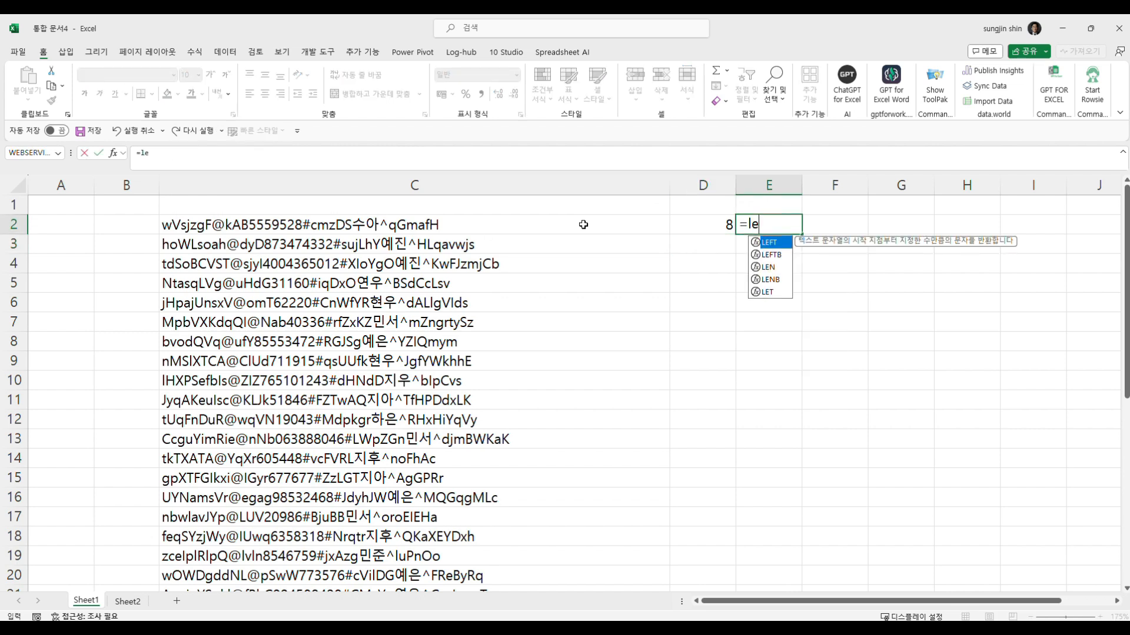
text(ft()
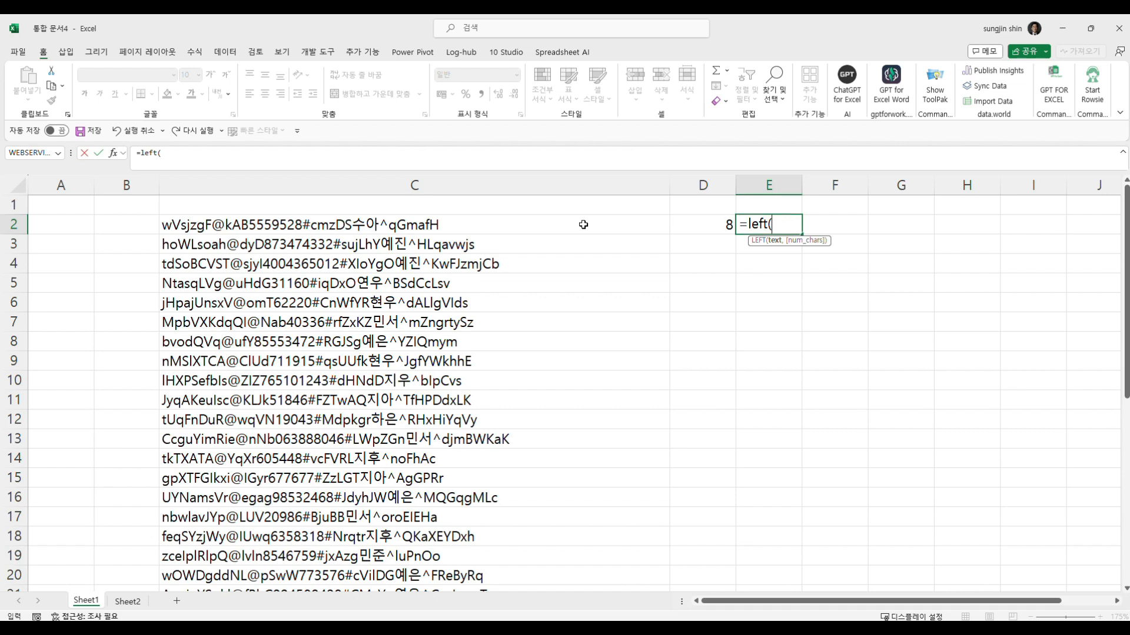
click(583, 224)
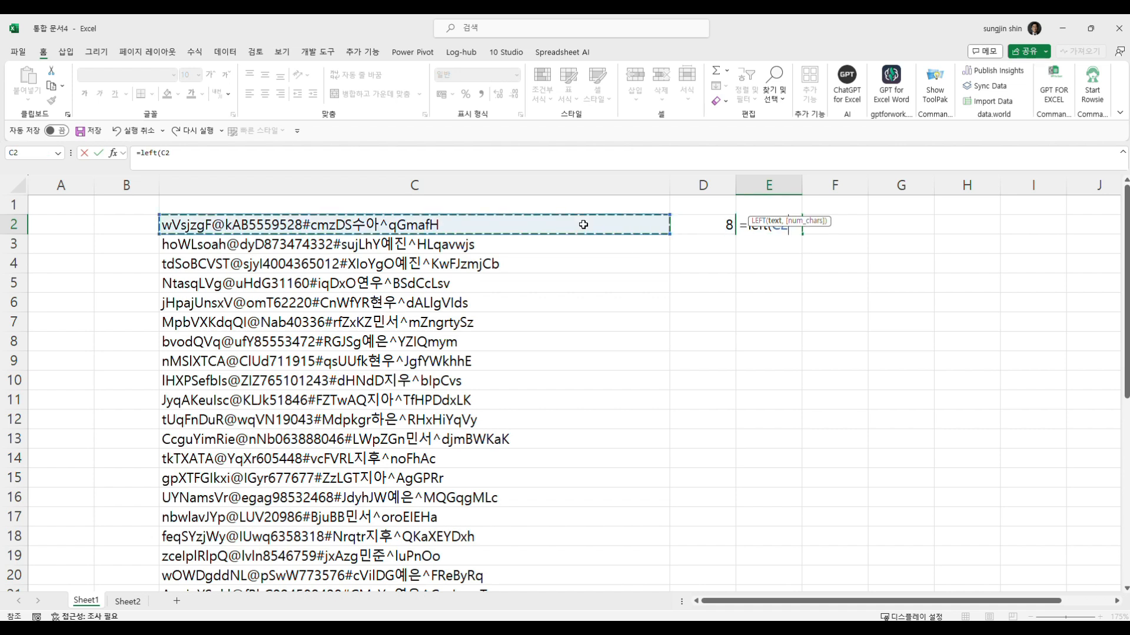
text(,D2)
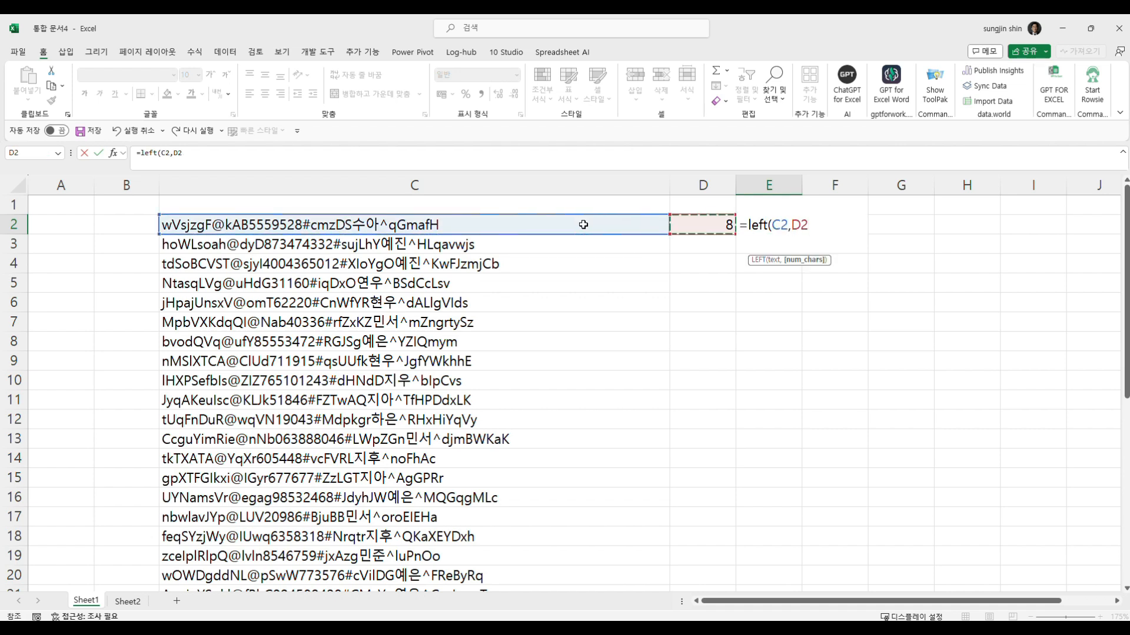
text(-1))
key(Return)
key(Up)
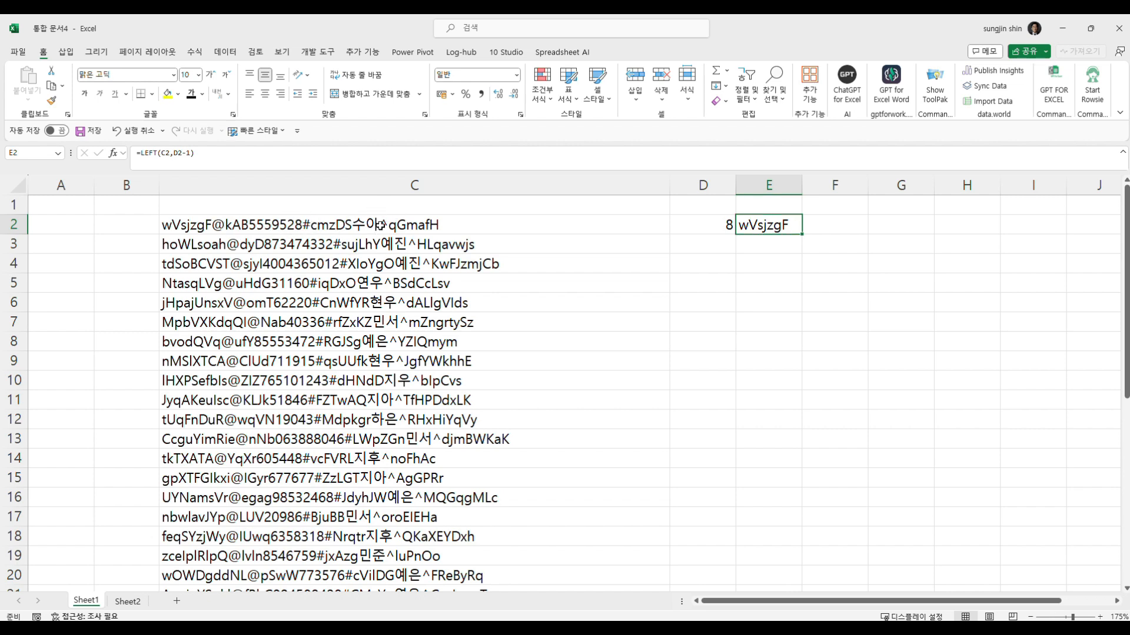
- Review the source text in C2, the formulas in D2:E2 and the full extent of the data in column C
click(318, 228)
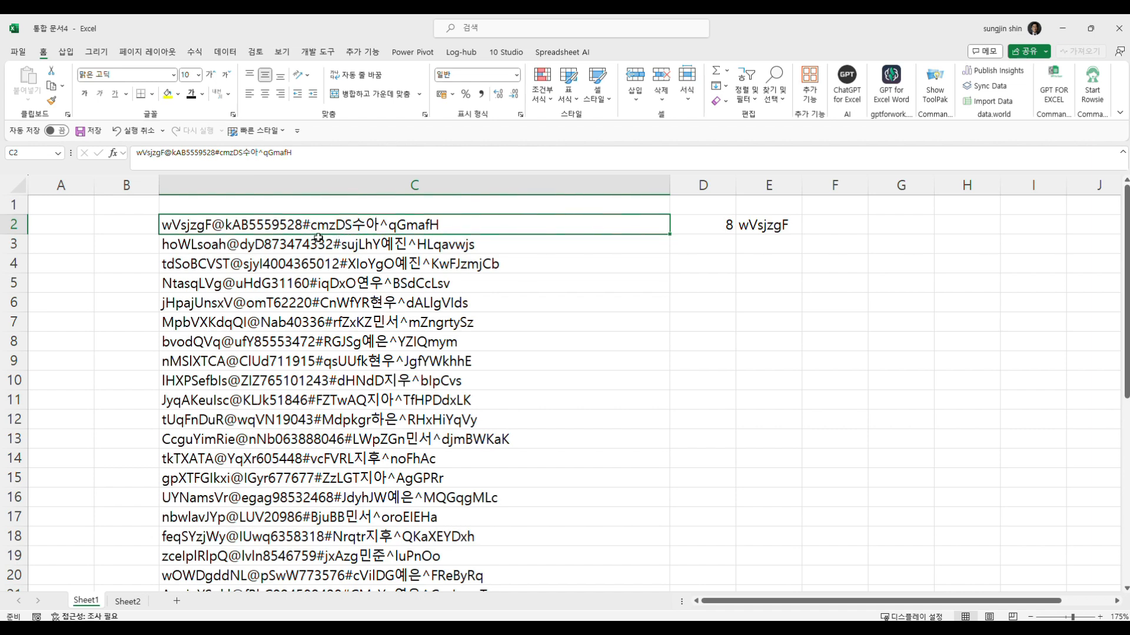
drag(733, 224, 776, 225)
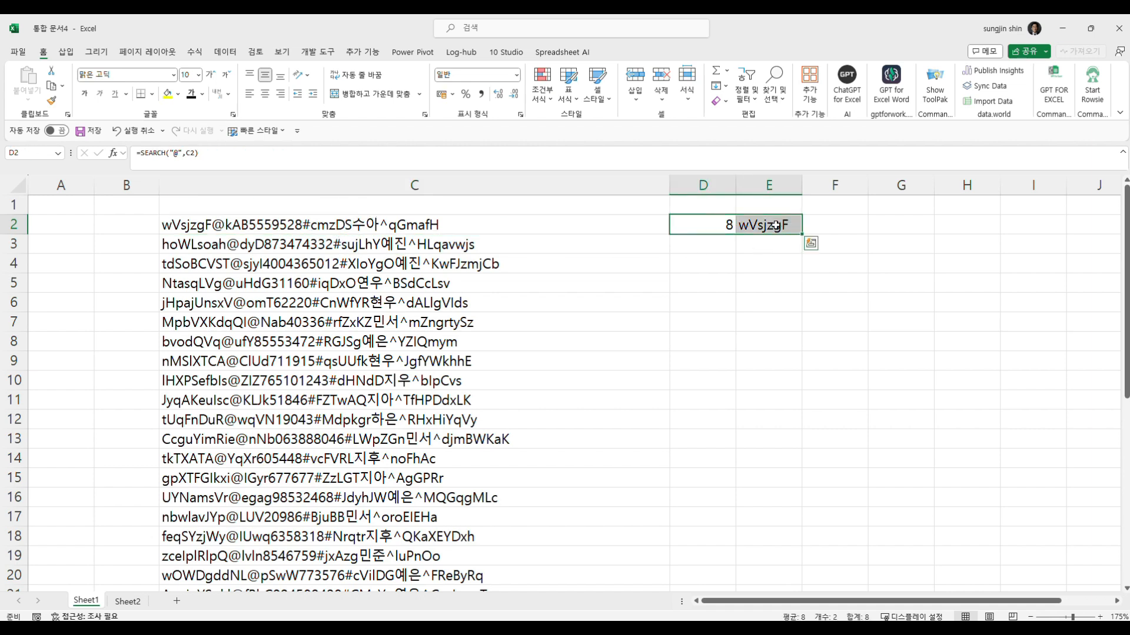
key(Left)
key(Left)
key(Right)
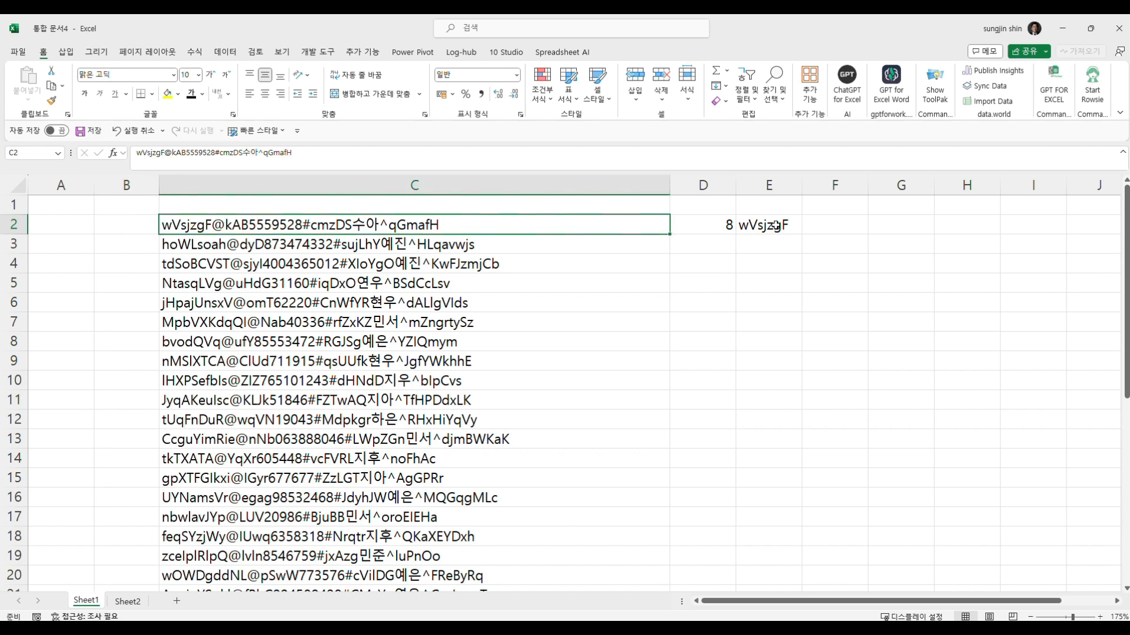
key(ctrl+shift+Down)
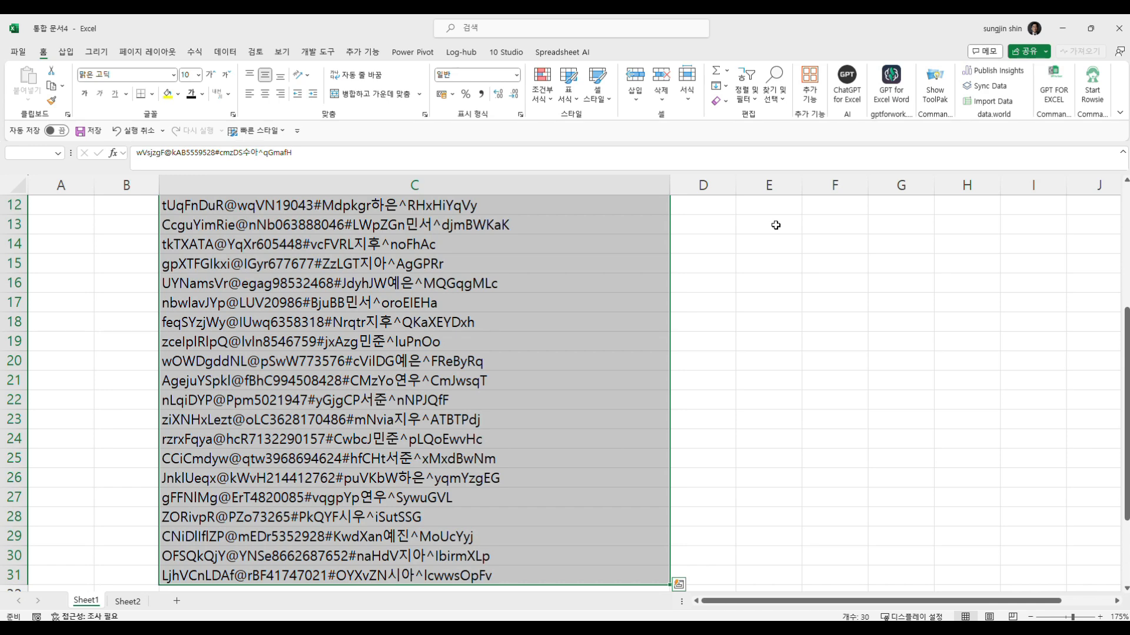
key(Up)
key(Right)
key(Down)
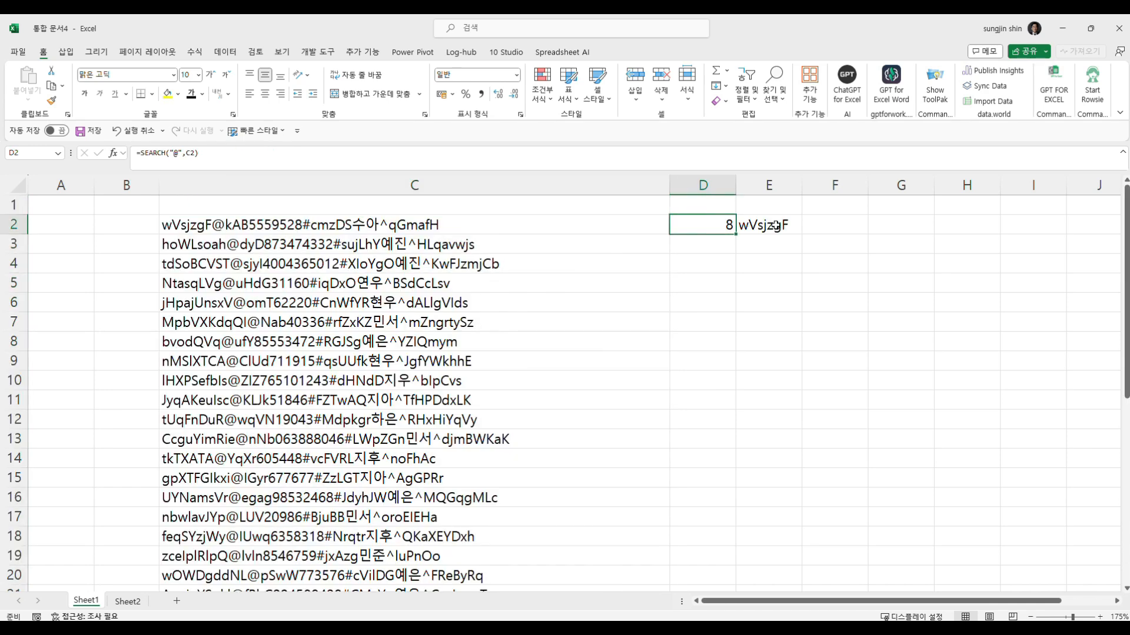
- Clear the trial formulas from cells D2:E2
key(shift+Right)
key(Delete)
key(Left)
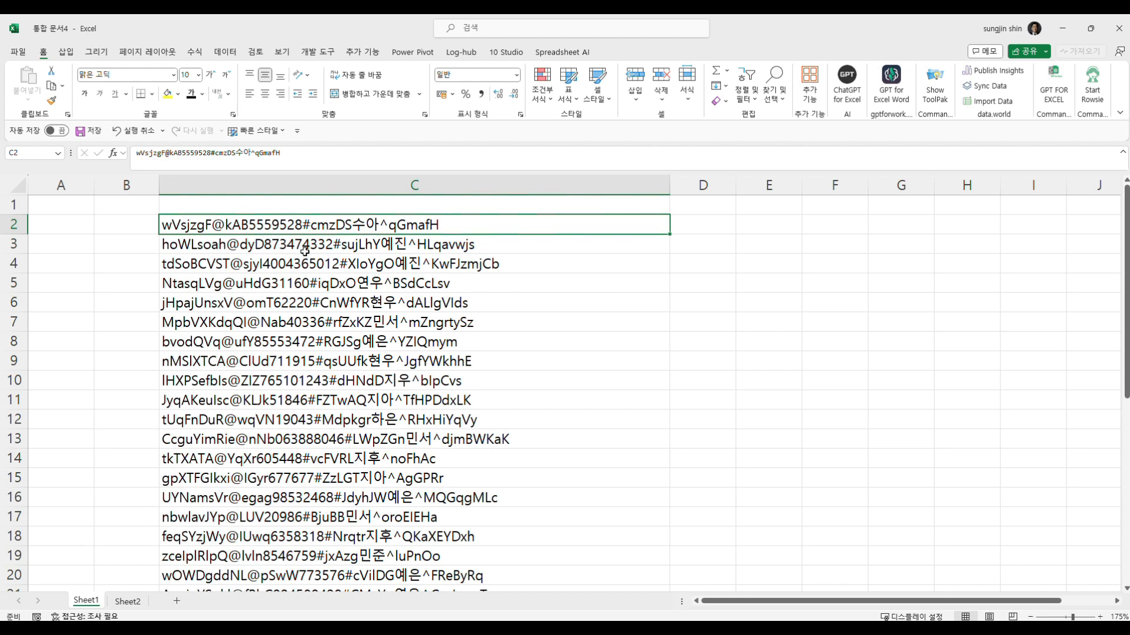
- Load the range C2:C31 into the Power Query editor as a table without headers
drag(276, 230, 288, 516)
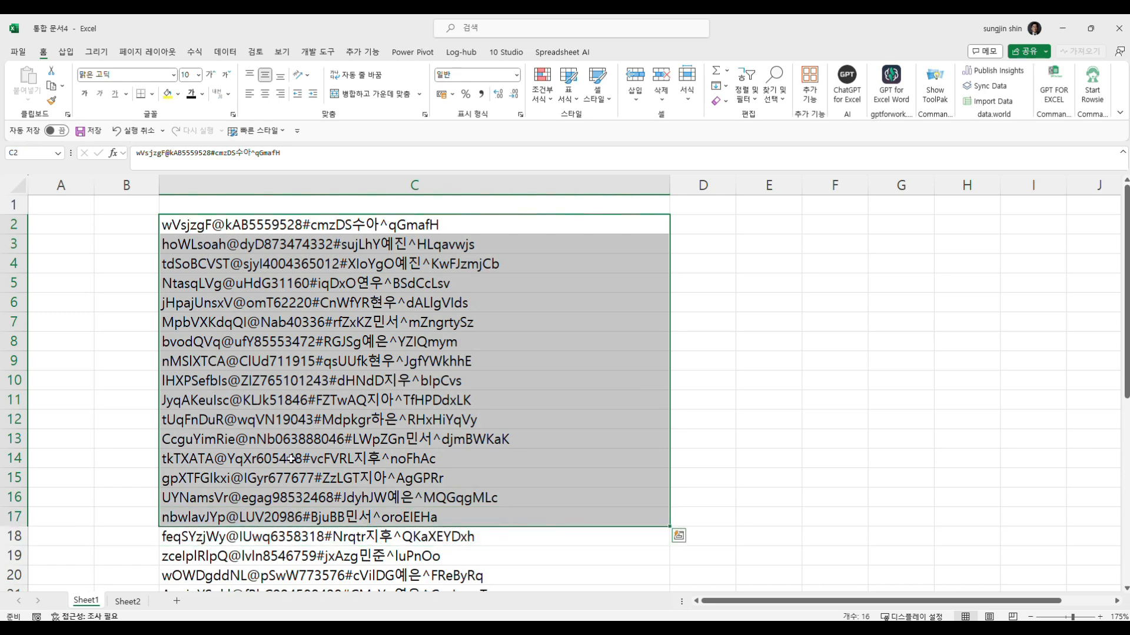
click(304, 315)
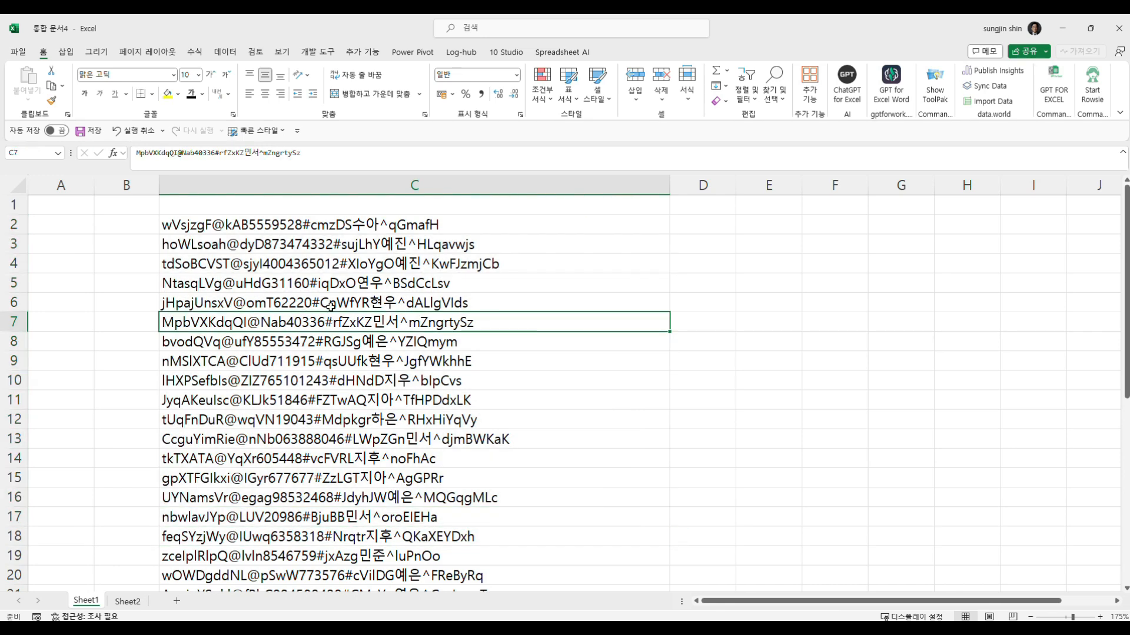
click(230, 53)
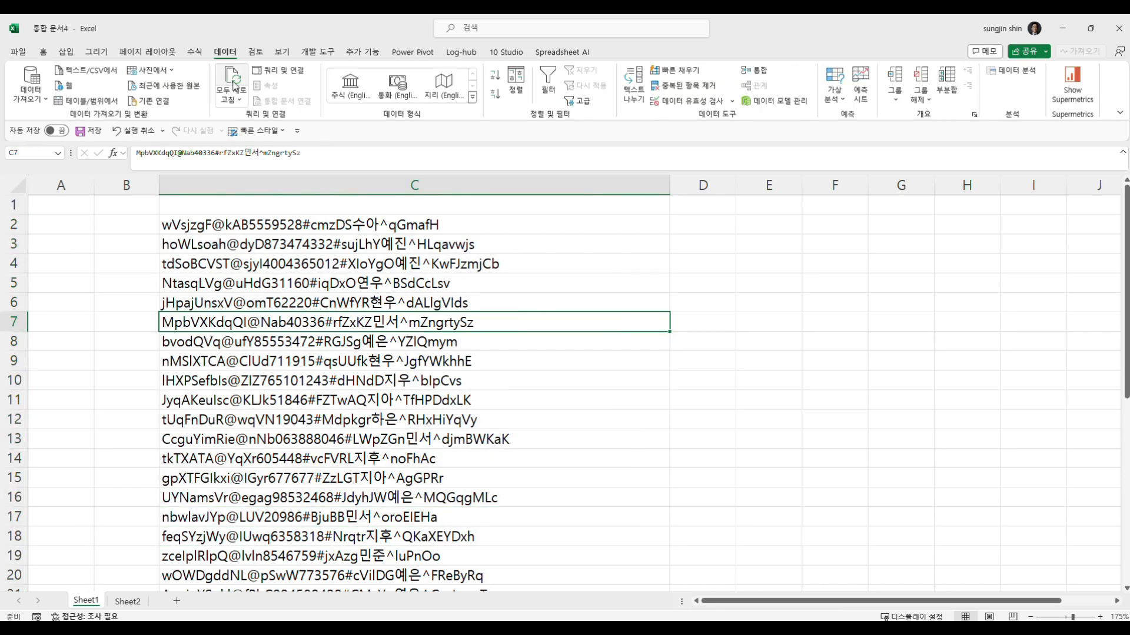
key(ctrl+1)
click(135, 94)
mouse_move(215, 119)
mouse_down()
mouse_move(89, 127)
mouse_move(177, 130)
mouse_up()
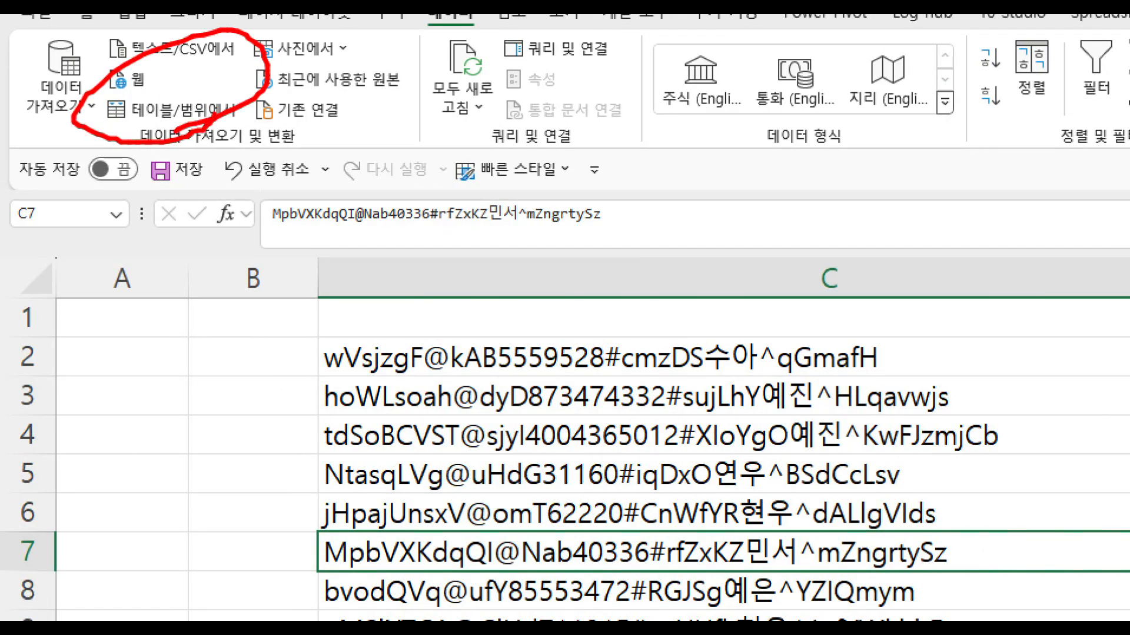
key(Escape)
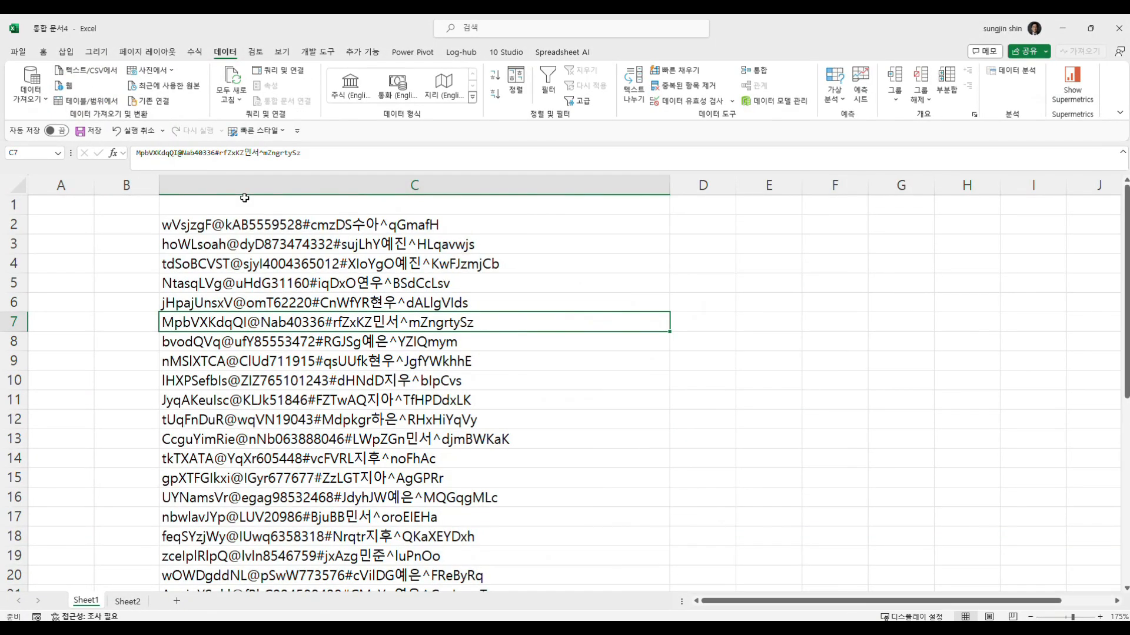
click(75, 101)
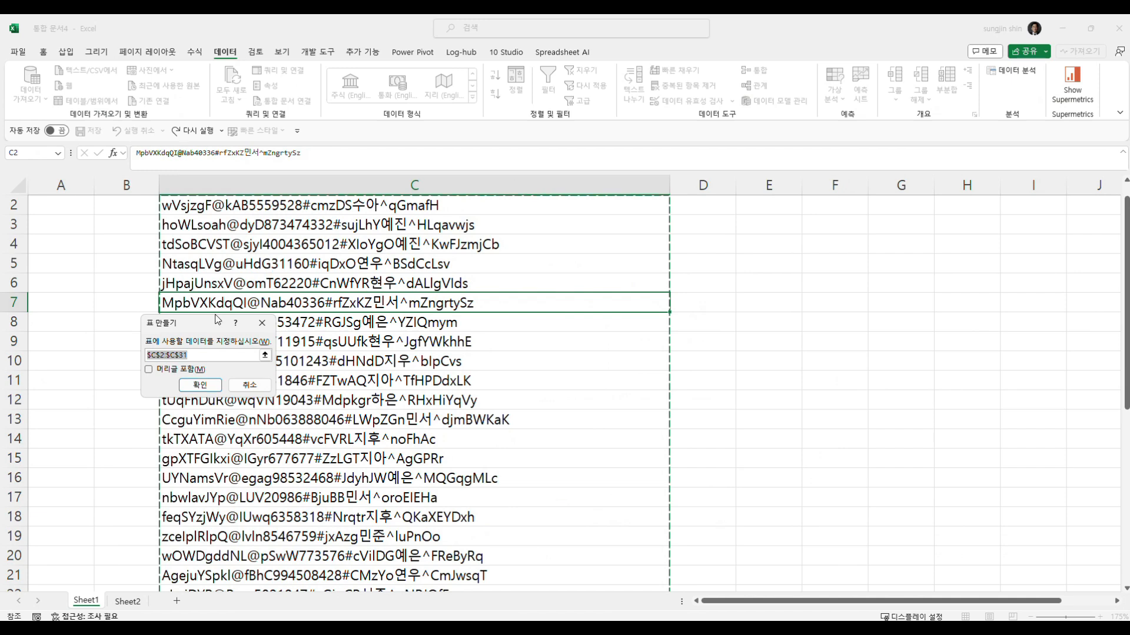
scroll(254, 345, up, 1)
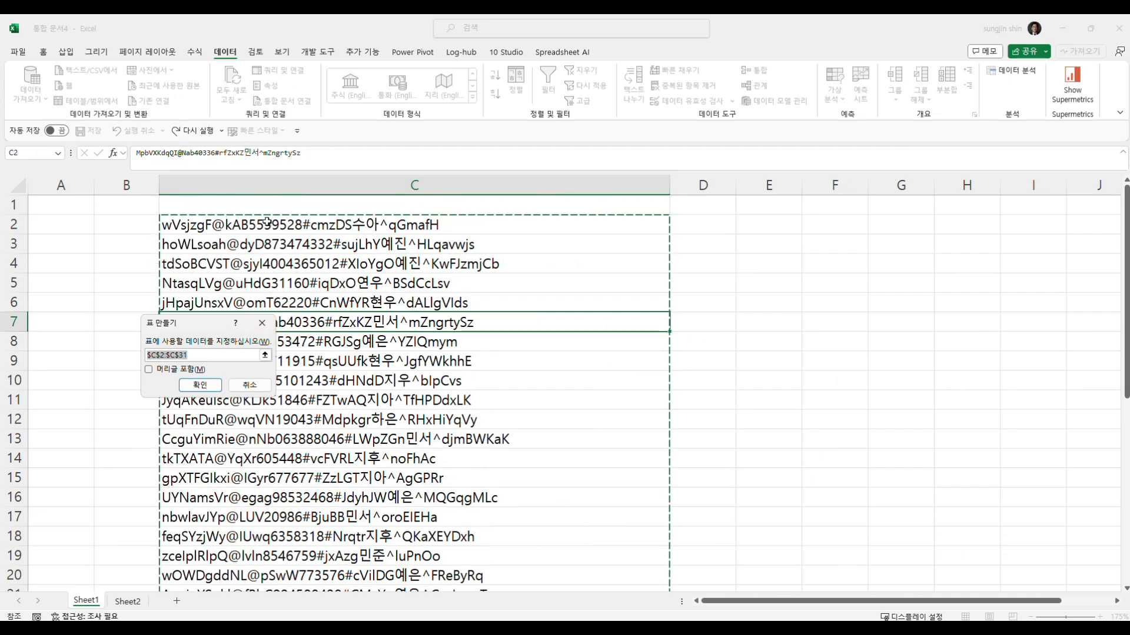
click(201, 386)
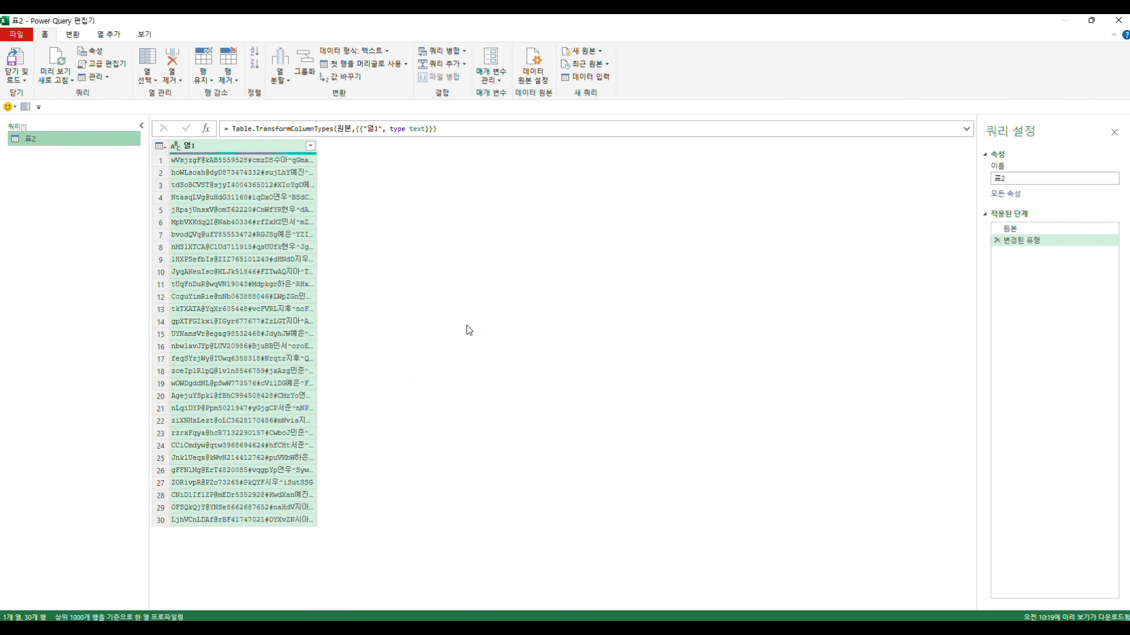
- Widen the 열1 column to fit its full text and examine the combined values in its rows
drag(317, 158, 485, 161)
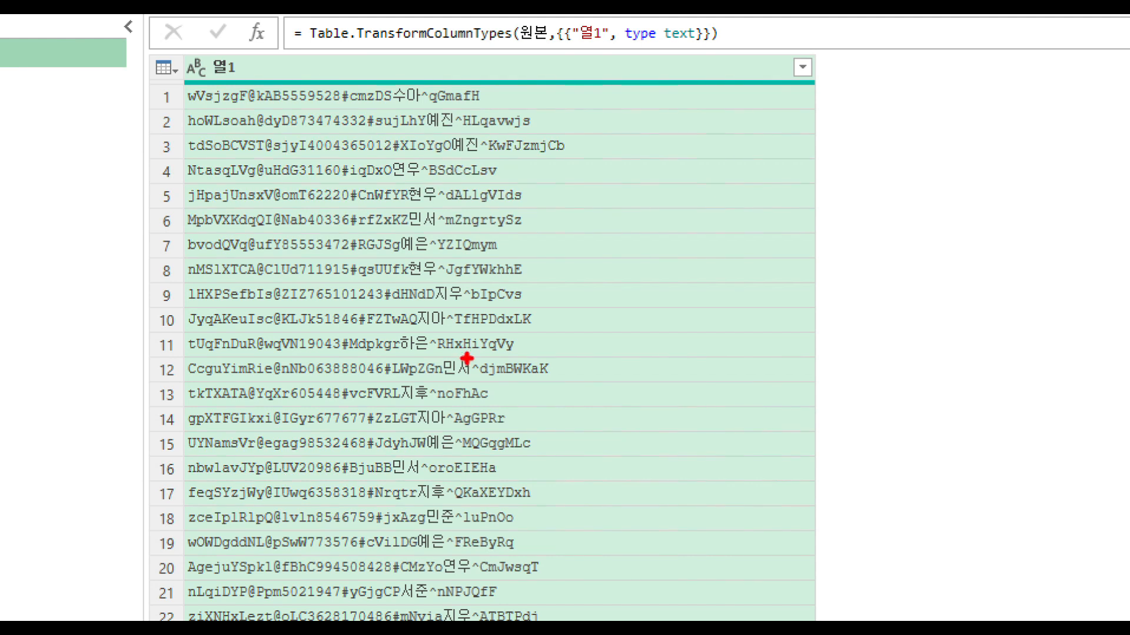
mouse_move(259, 210)
mouse_down()
mouse_move(199, 272)
mouse_move(234, 237)
mouse_move(252, 265)
mouse_move(284, 242)
mouse_move(310, 282)
mouse_move(385, 259)
mouse_move(468, 278)
mouse_up()
drag(534, 248, 603, 246)
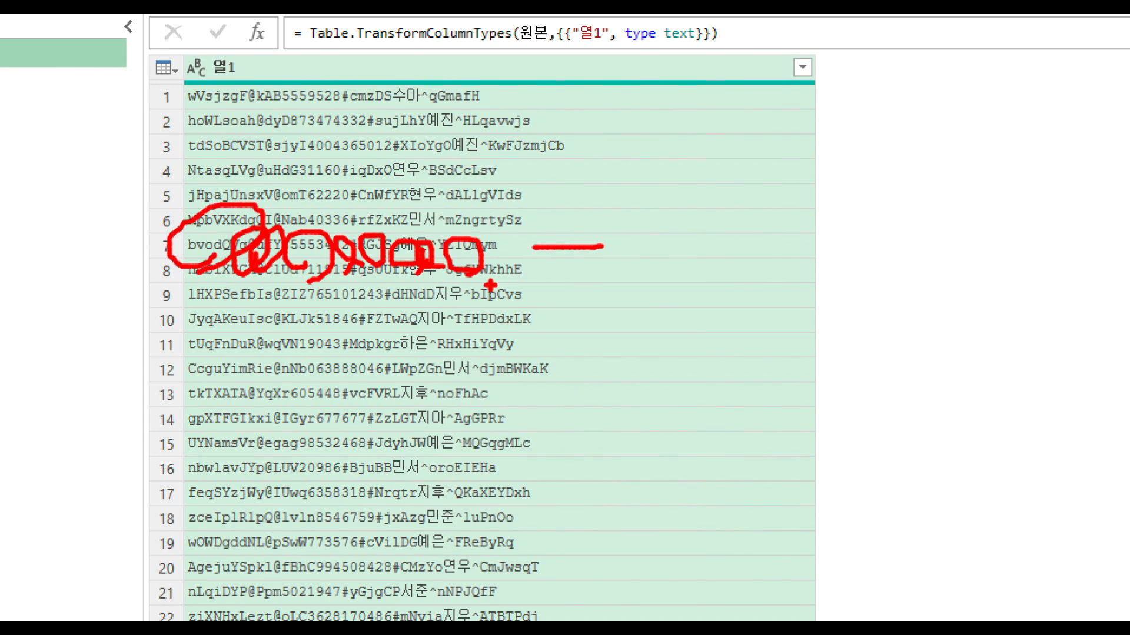
key(Escape)
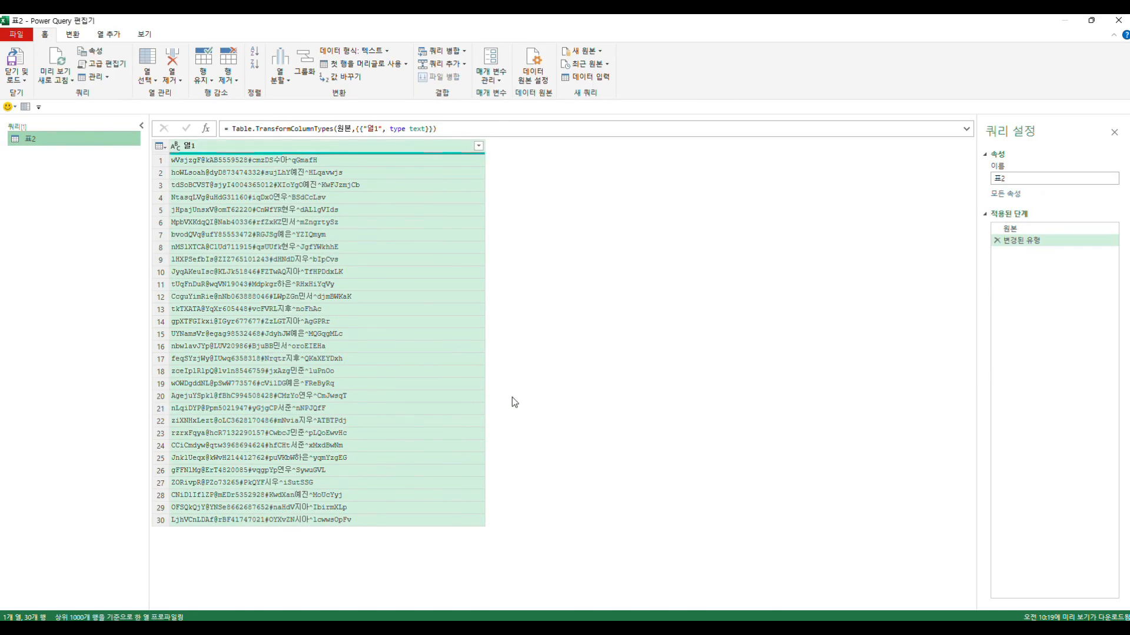
- Examine the general, transform and add-column command sets and where each places its result relative to column 열1
key(ctrl+1)
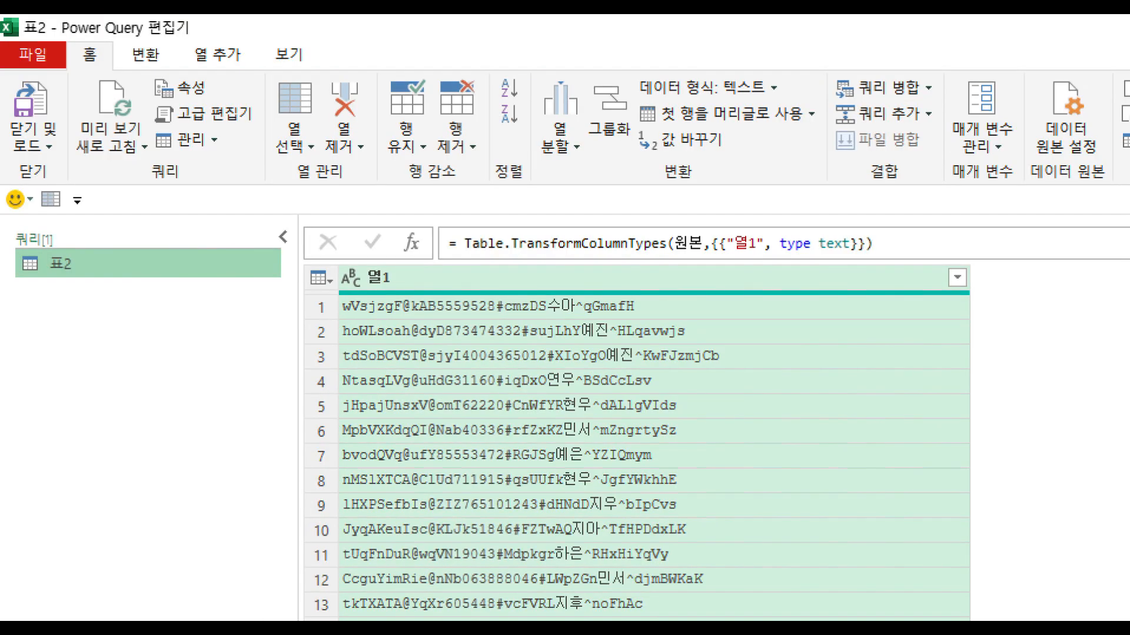
click(76, 63)
mouse_move(76, 63)
mouse_down()
mouse_move(93, 77)
mouse_move(97, 33)
mouse_move(117, 80)
mouse_move(156, 68)
mouse_move(180, 38)
mouse_move(229, 79)
mouse_move(180, 53)
mouse_move(241, 88)
mouse_up()
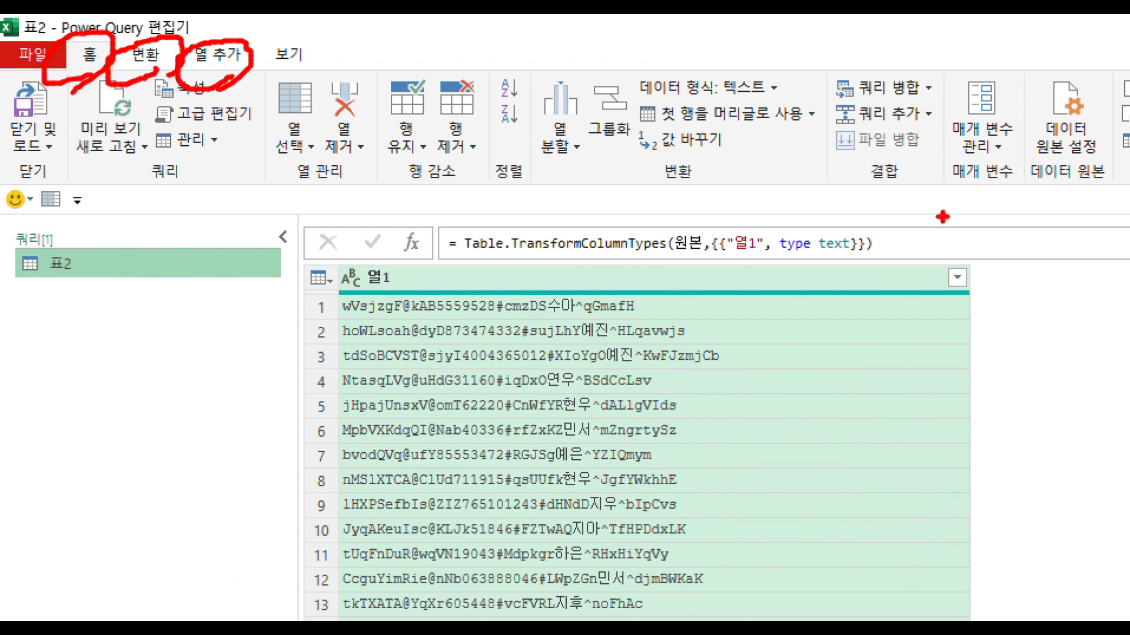
drag(247, 164, 1066, 156)
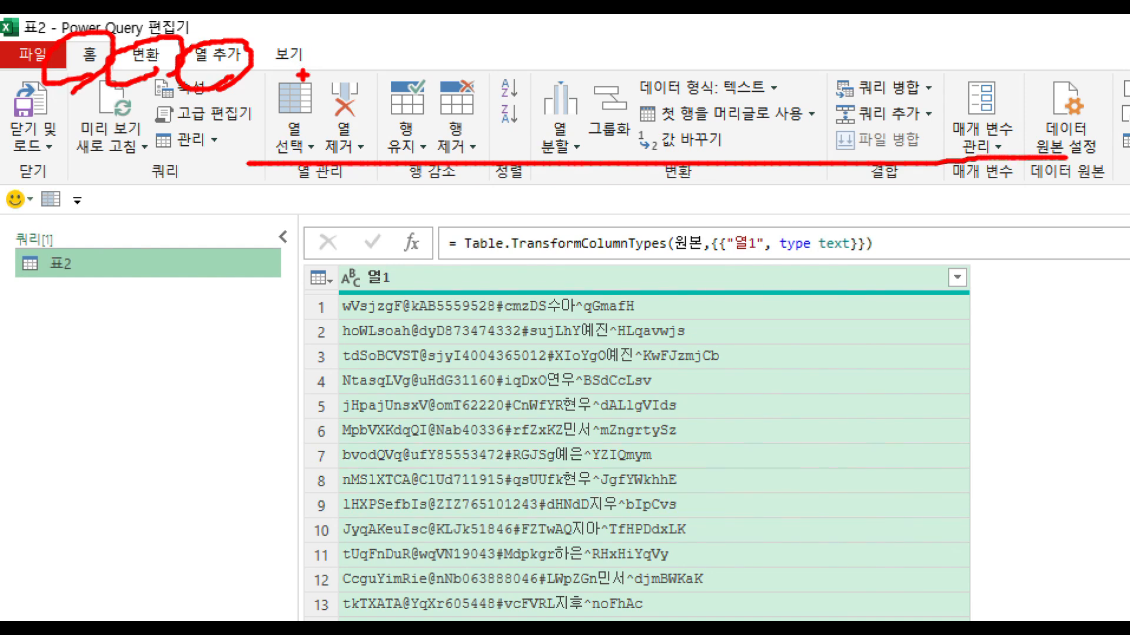
mouse_move(155, 69)
mouse_down()
mouse_move(115, 47)
mouse_move(181, 35)
mouse_move(145, 87)
mouse_up()
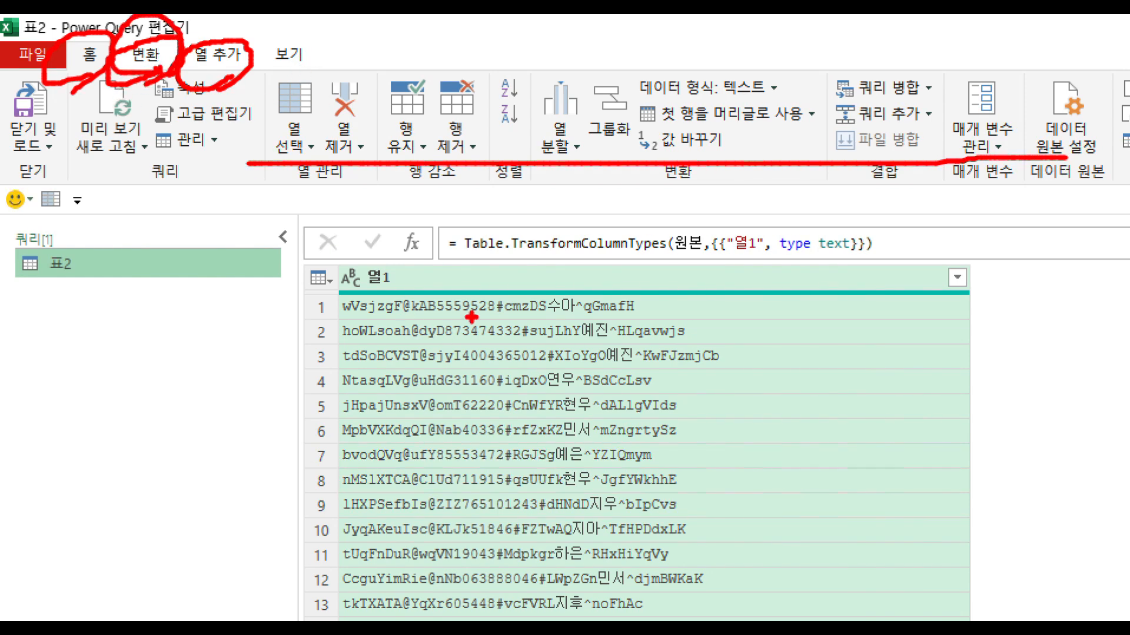
mouse_move(383, 257)
mouse_down()
mouse_move(368, 280)
mouse_move(386, 269)
mouse_up()
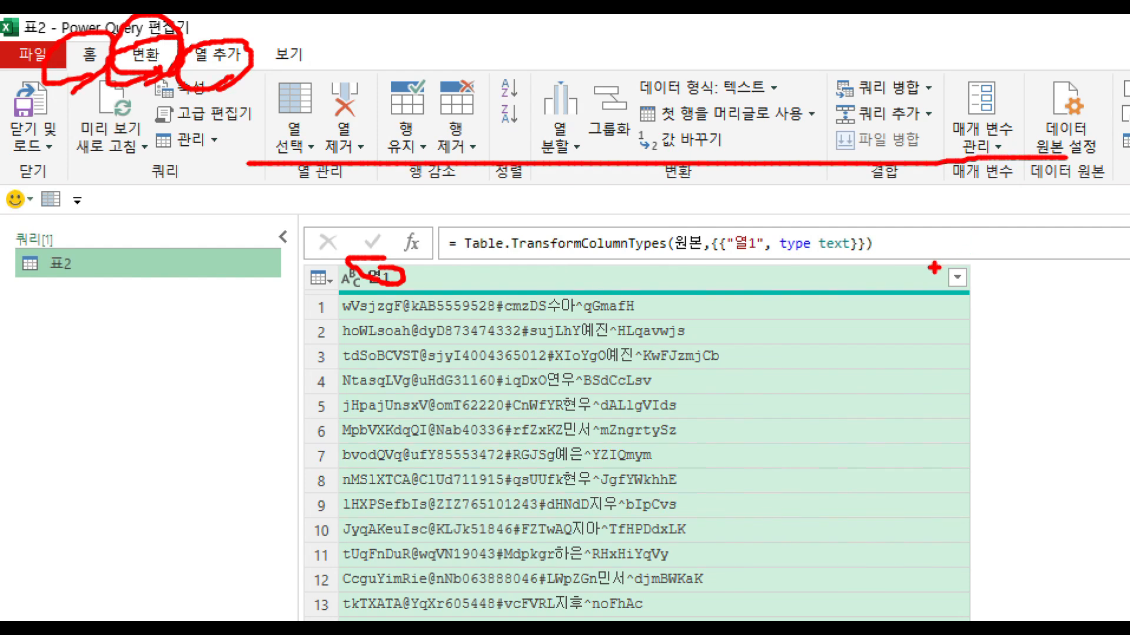
mouse_move(935, 266)
mouse_down()
mouse_move(1005, 230)
mouse_move(1018, 265)
mouse_move(270, 298)
mouse_move(257, 619)
mouse_up()
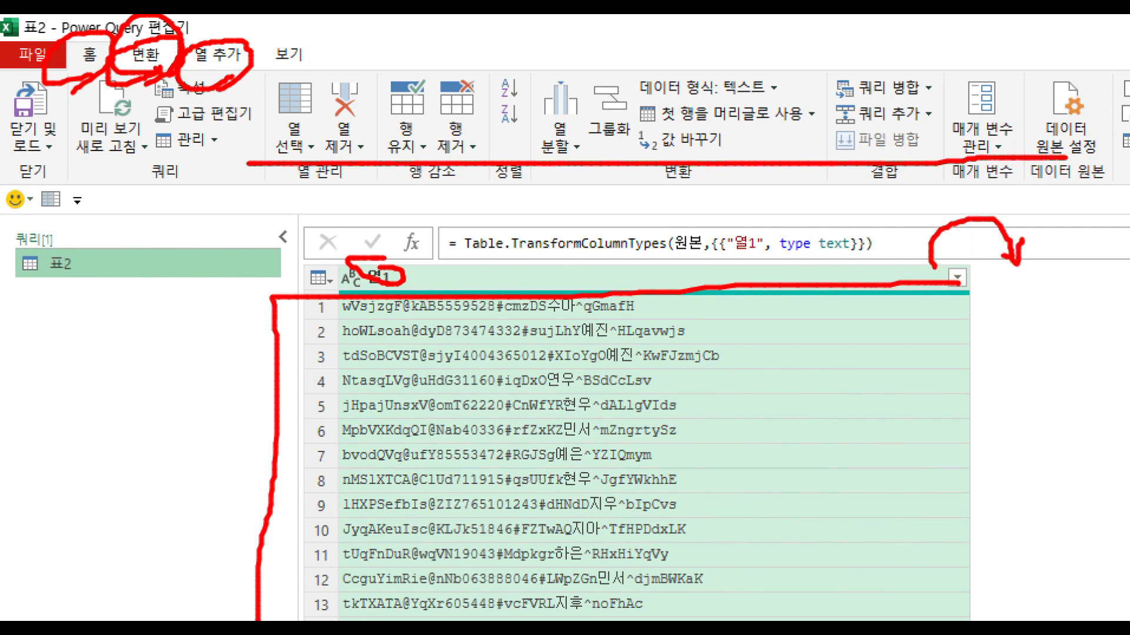
drag(912, 619, 914, 244)
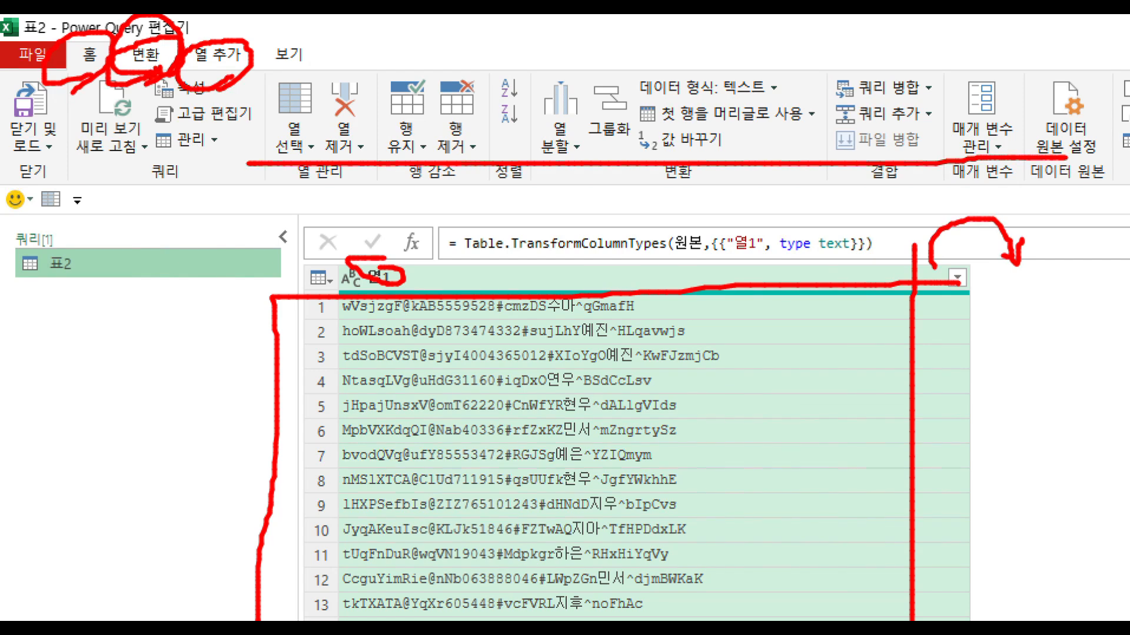
mouse_move(192, 88)
mouse_down()
mouse_move(159, 64)
mouse_move(260, 53)
mouse_move(204, 37)
mouse_move(245, 43)
mouse_up()
mouse_move(532, 277)
mouse_down()
mouse_move(489, 278)
mouse_move(481, 302)
mouse_move(553, 274)
mouse_move(460, 303)
mouse_move(546, 283)
mouse_move(462, 267)
mouse_up()
drag(552, 231, 536, 262)
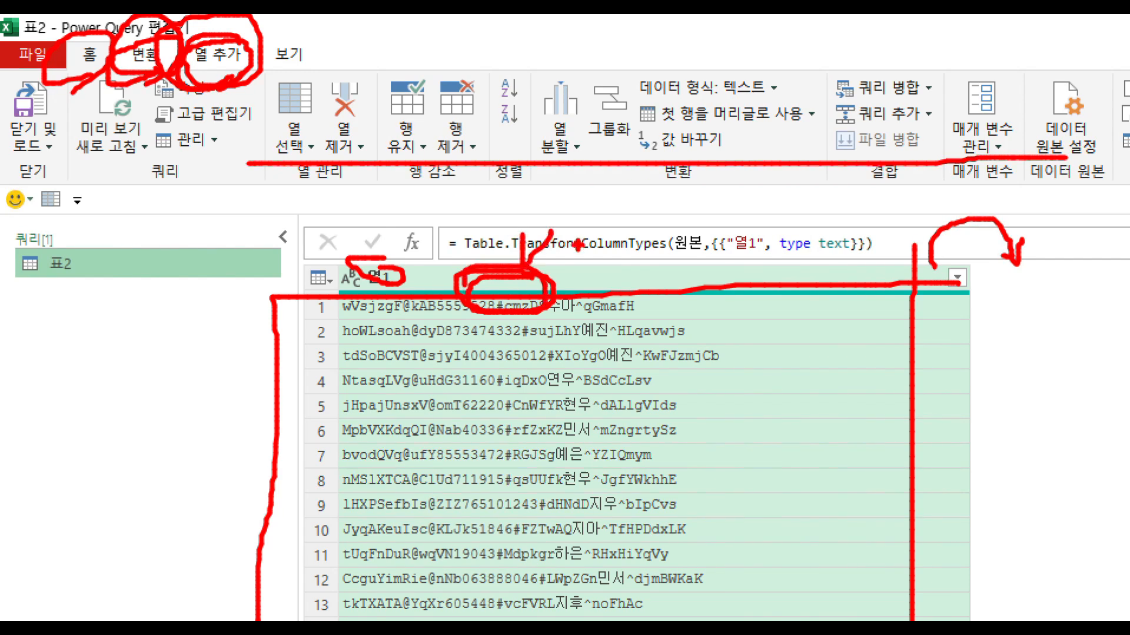
drag(988, 274, 972, 616)
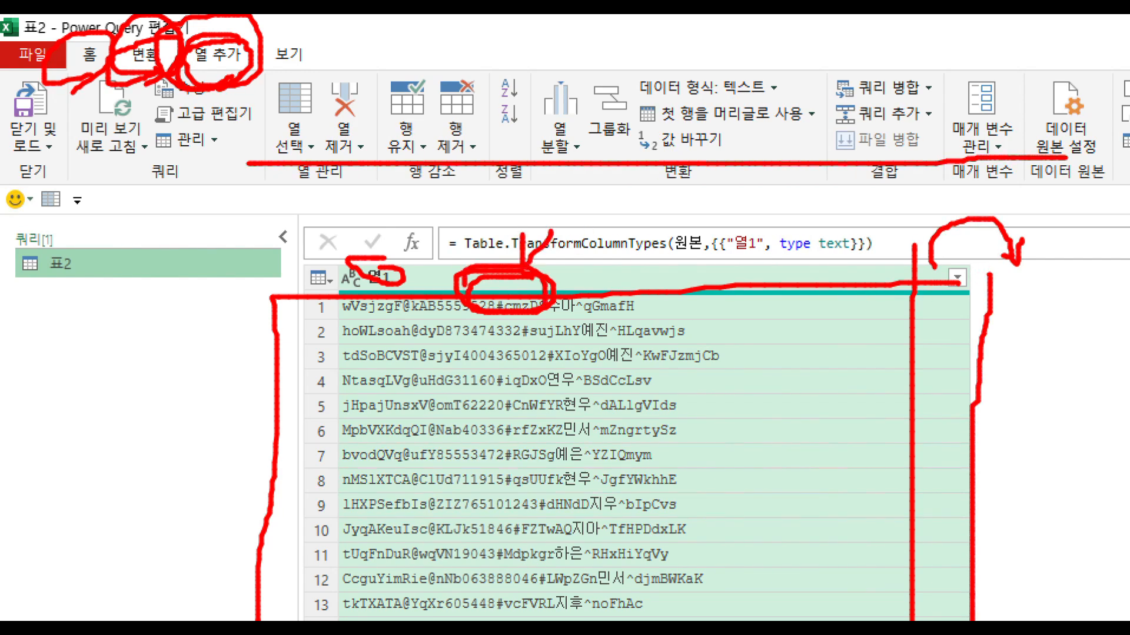
mouse_move(1072, 621)
mouse_down()
mouse_move(1090, 282)
mouse_move(976, 275)
mouse_up()
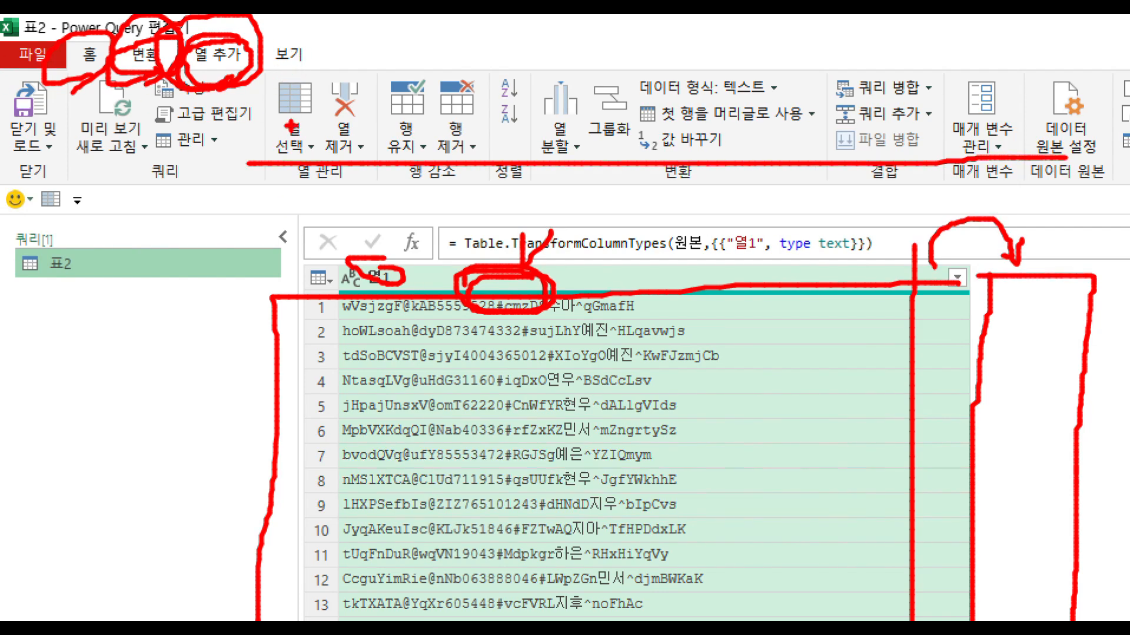
key(Escape)
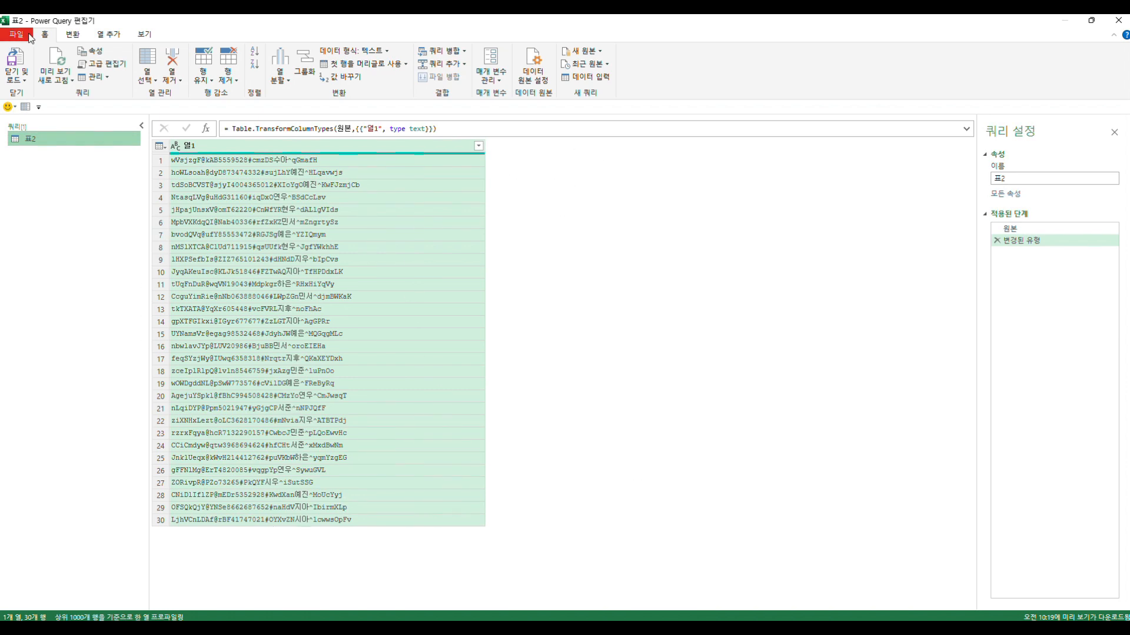
- Compare the commands that transform an existing column with those that add a new column
click(73, 35)
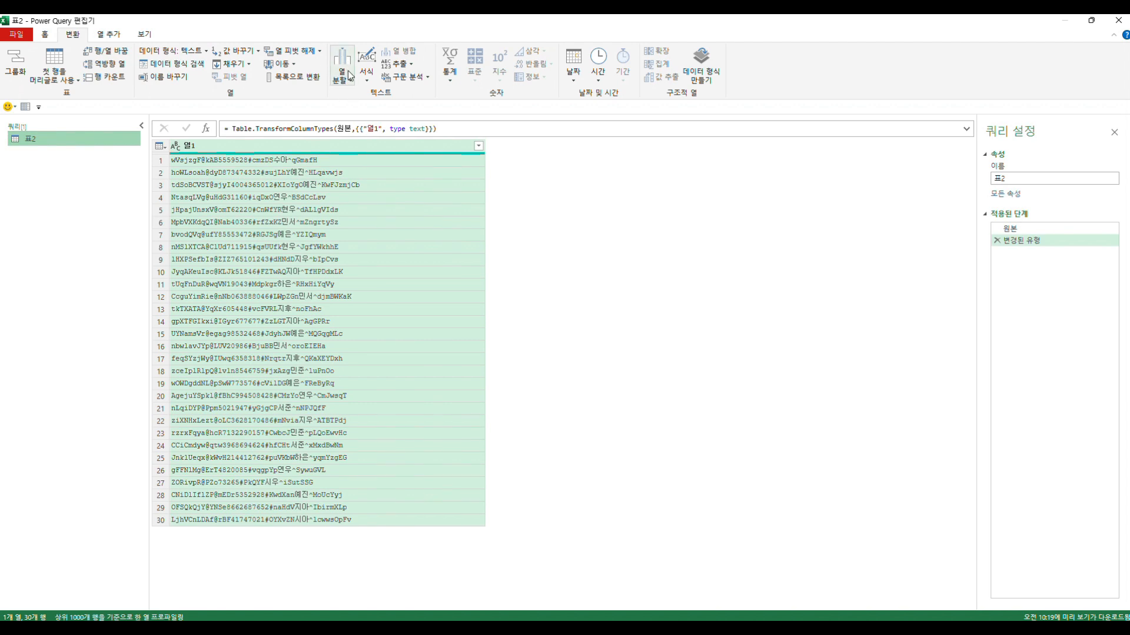
click(110, 38)
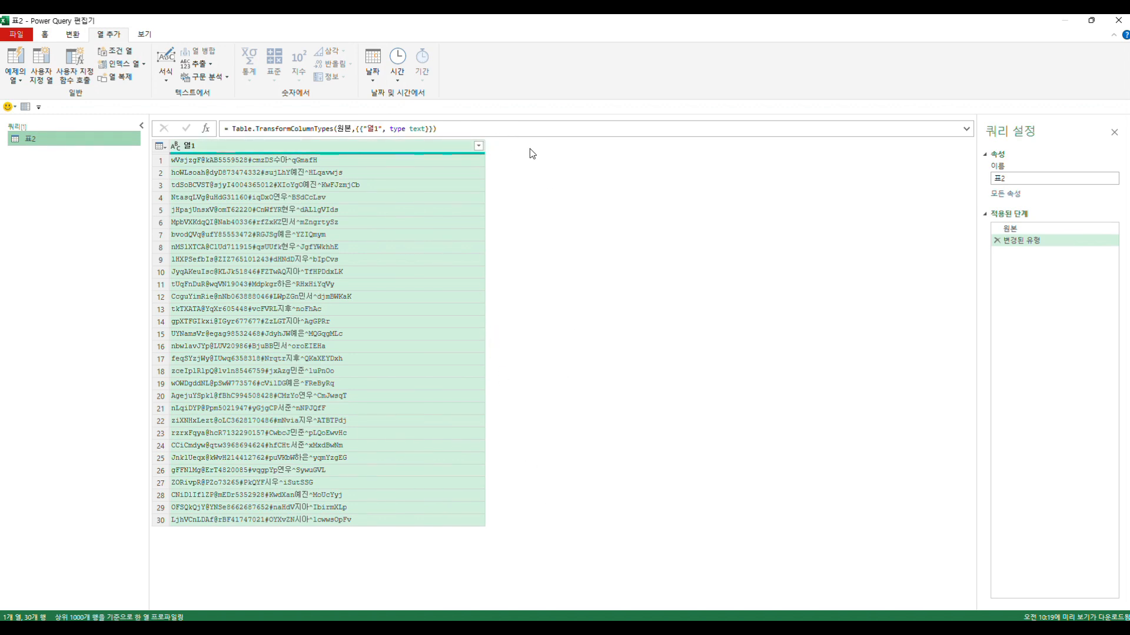
click(70, 36)
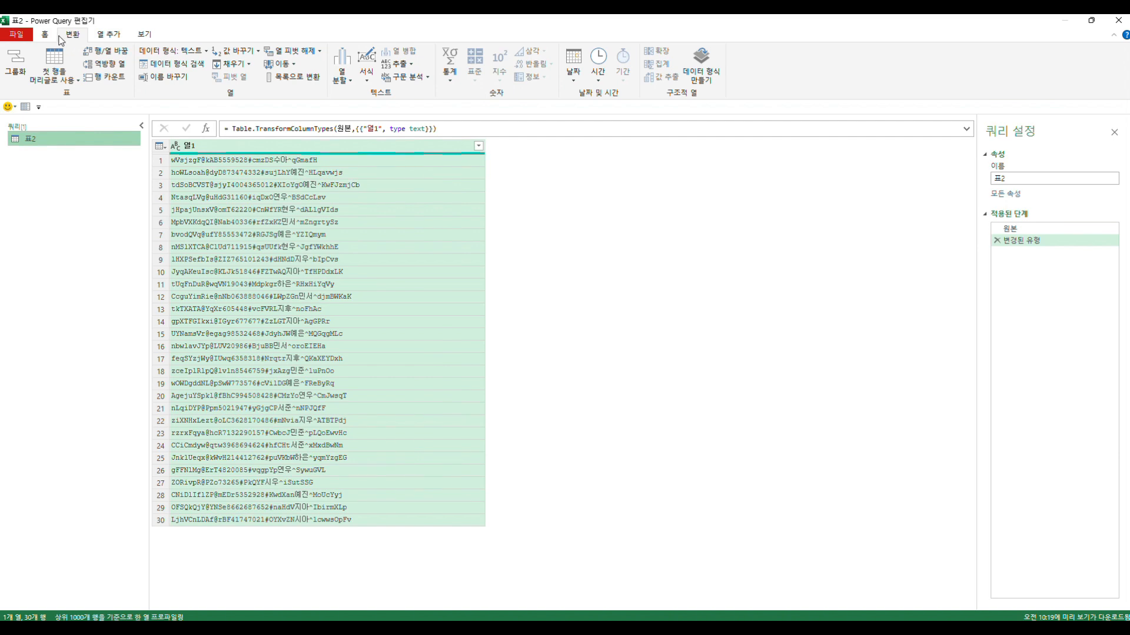
- Examine the Split Column command and the positions where the text in column 열1 could be divided
key(ctrl+1)
click(92, 23)
mouse_move(162, 61)
mouse_down()
mouse_move(101, 61)
mouse_move(158, 33)
mouse_move(160, 73)
mouse_up()
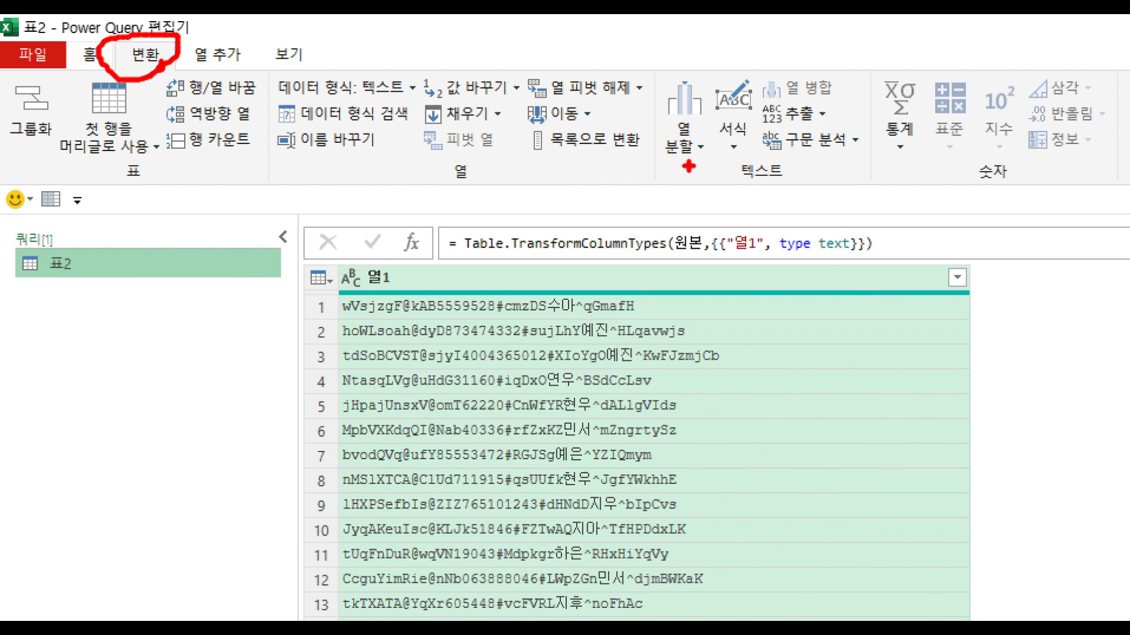
mouse_move(689, 167)
mouse_down()
mouse_move(615, 129)
mouse_move(671, 57)
mouse_move(701, 148)
mouse_up()
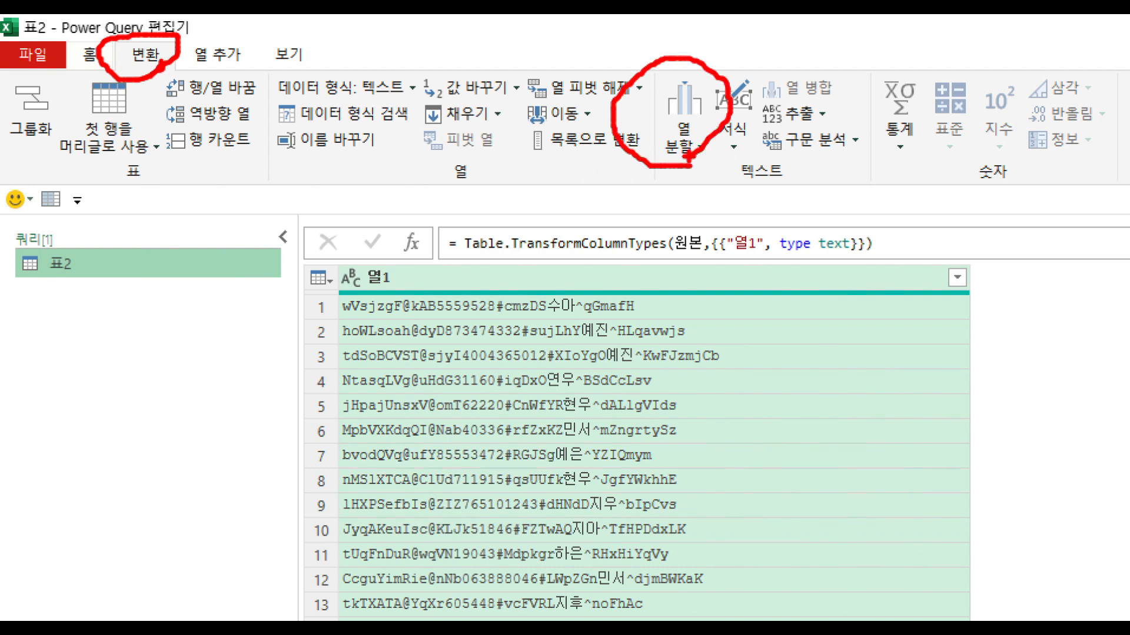
drag(672, 38, 699, 25)
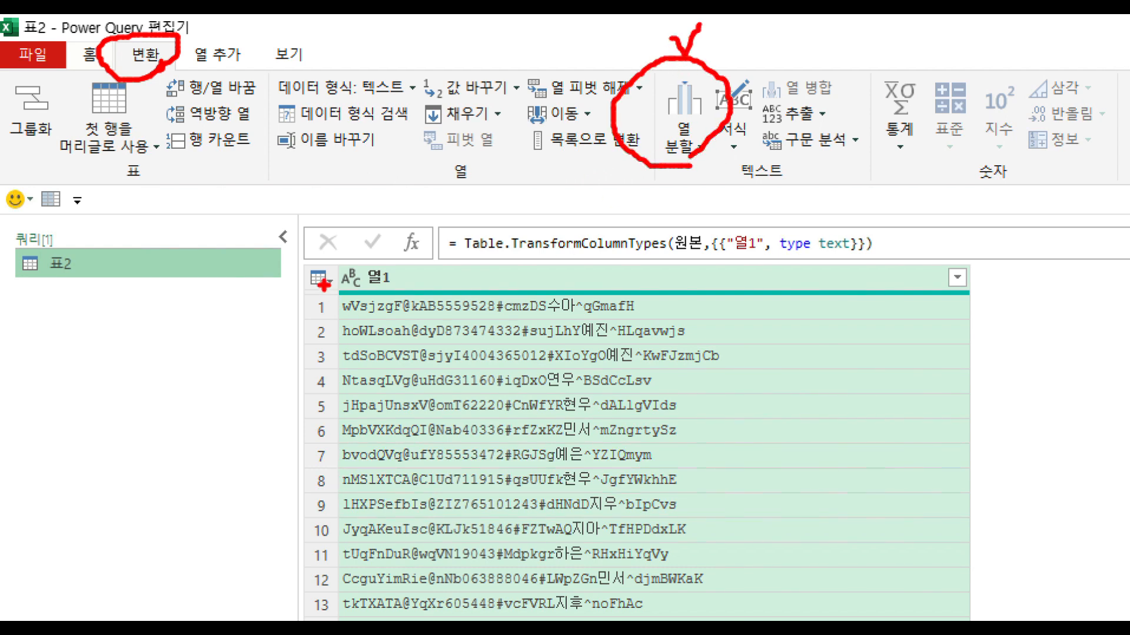
mouse_move(340, 255)
mouse_down()
mouse_move(337, 553)
mouse_move(469, 585)
mouse_move(980, 579)
mouse_move(947, 303)
mouse_move(847, 281)
mouse_move(285, 263)
mouse_up()
drag(415, 298, 416, 583)
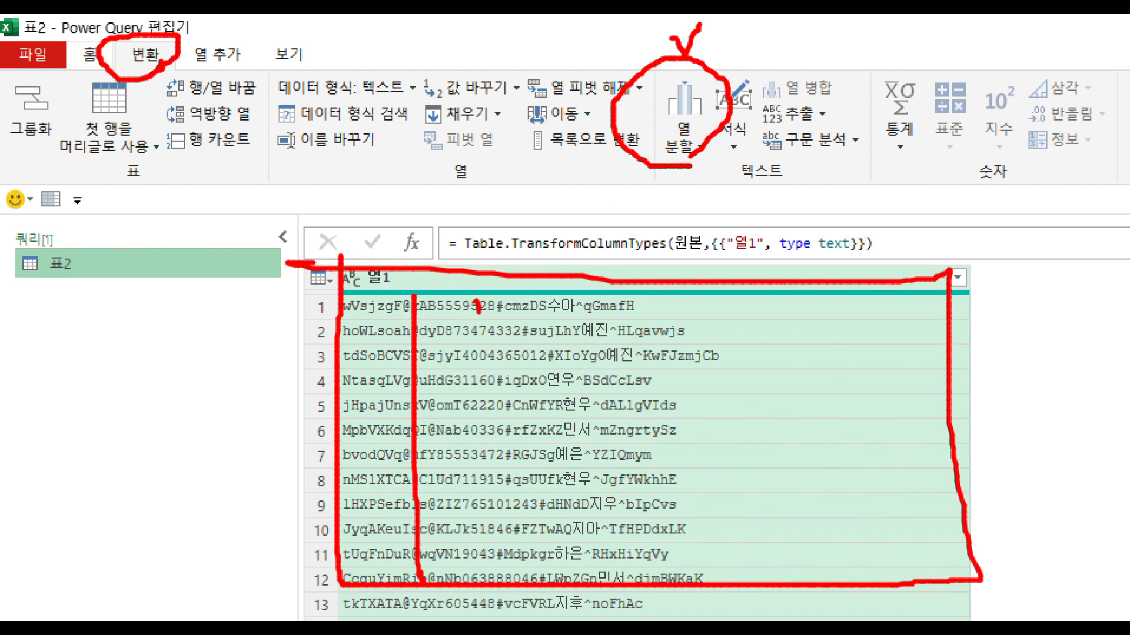
drag(476, 297, 491, 597)
drag(548, 290, 553, 562)
drag(617, 293, 619, 568)
drag(727, 294, 721, 583)
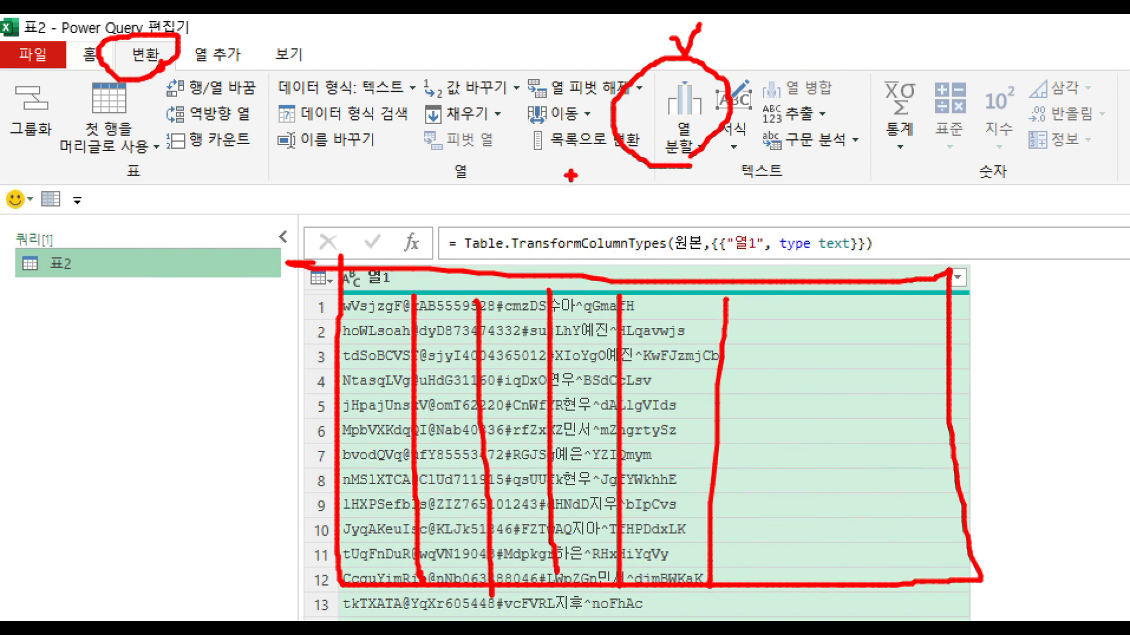
key(Escape)
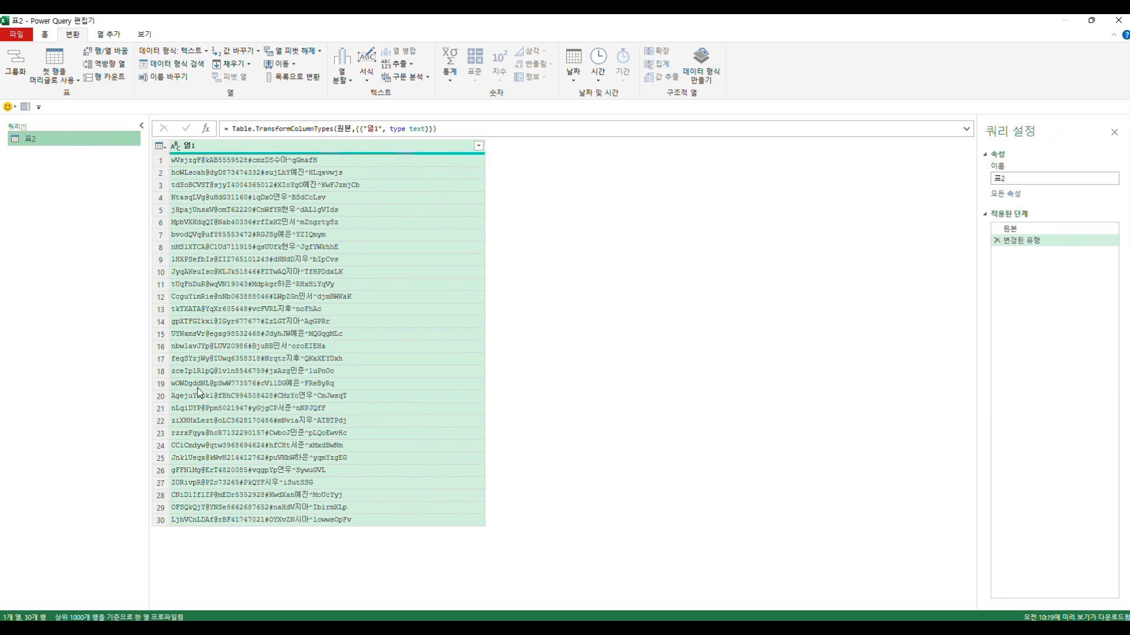
- Compare the length of the text before the @ sign in rows 6, 7 and 9 of column 열1
key(ctrl+1)
click(271, 239)
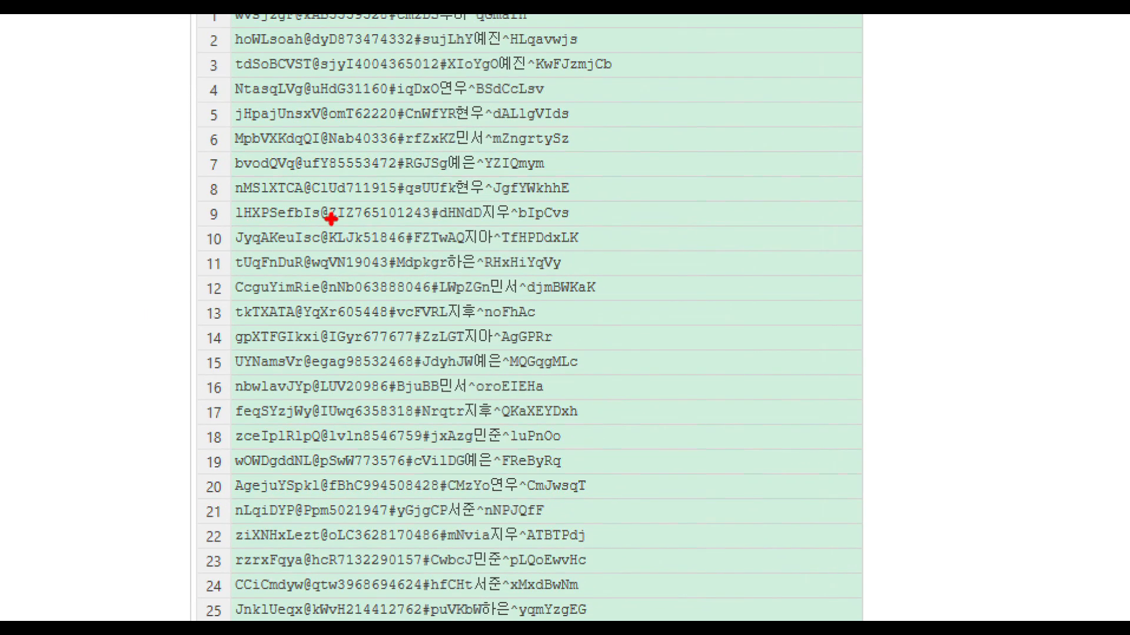
mouse_move(229, 222)
mouse_down()
mouse_move(242, 231)
mouse_move(312, 222)
mouse_up()
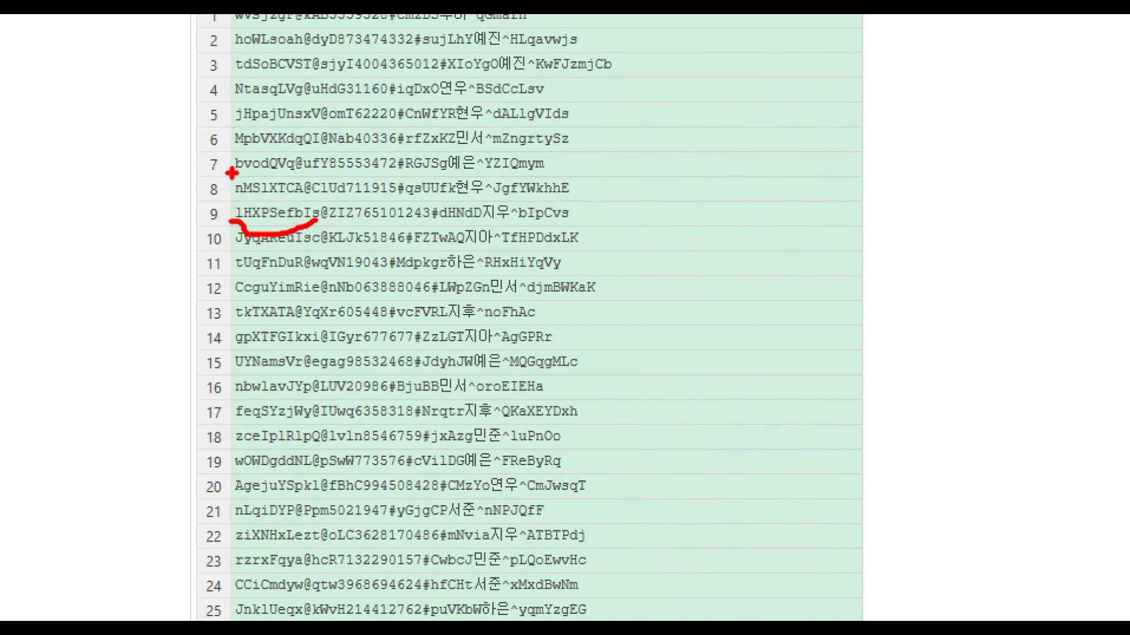
drag(232, 173, 298, 182)
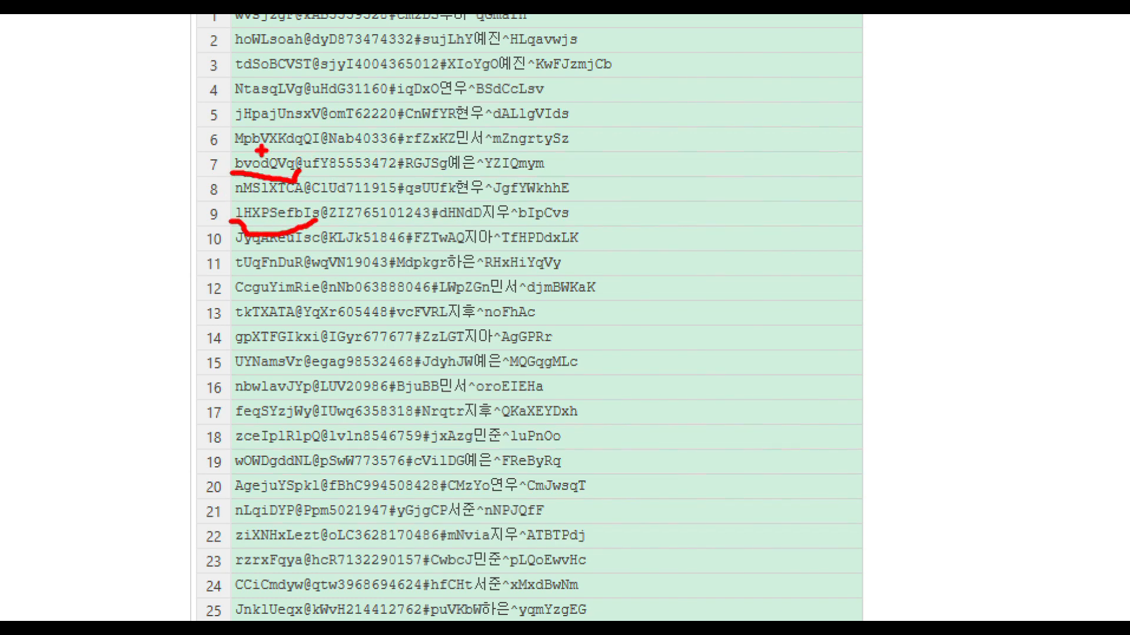
drag(234, 146, 323, 152)
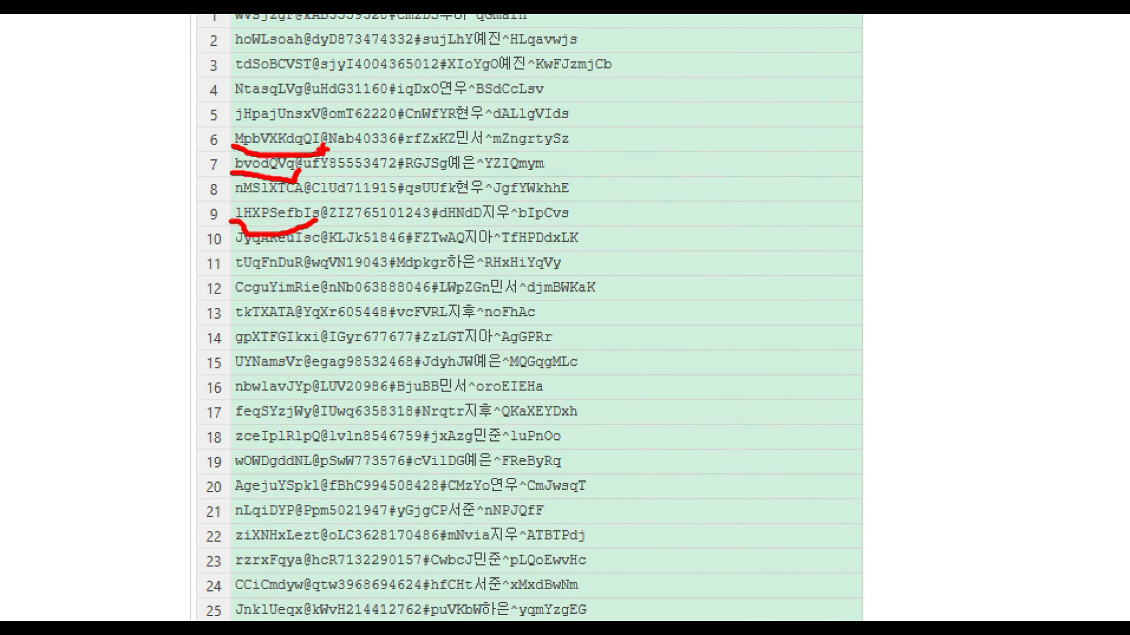
key(Escape)
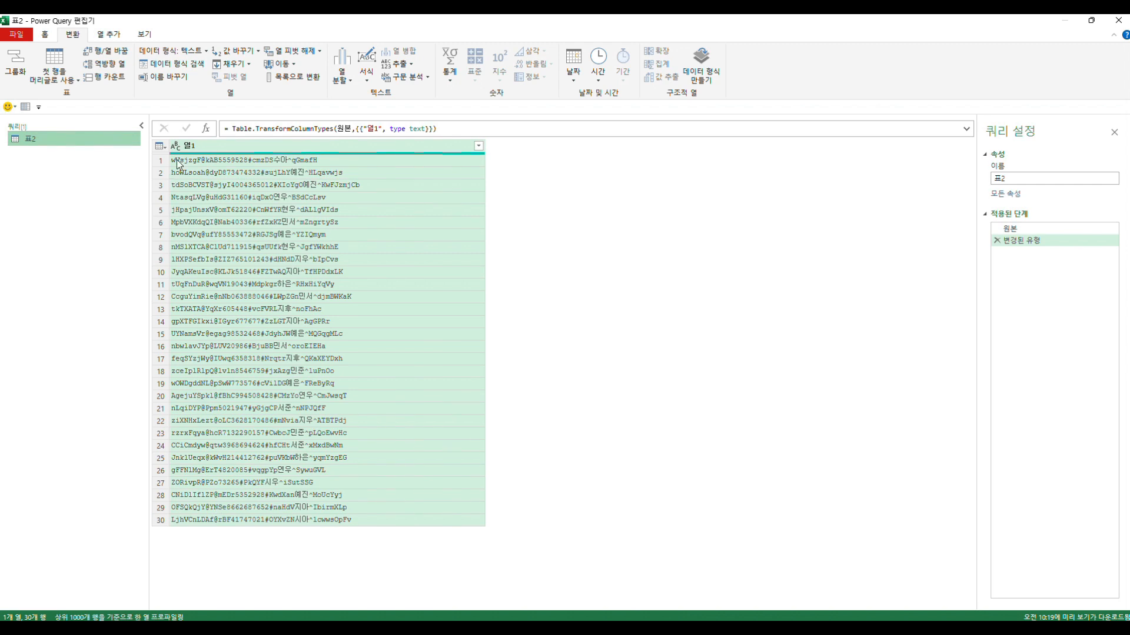
- Open the delimiter split settings for column 열1 and check the custom delimiter @ with splitting at each delimiter
click(343, 87)
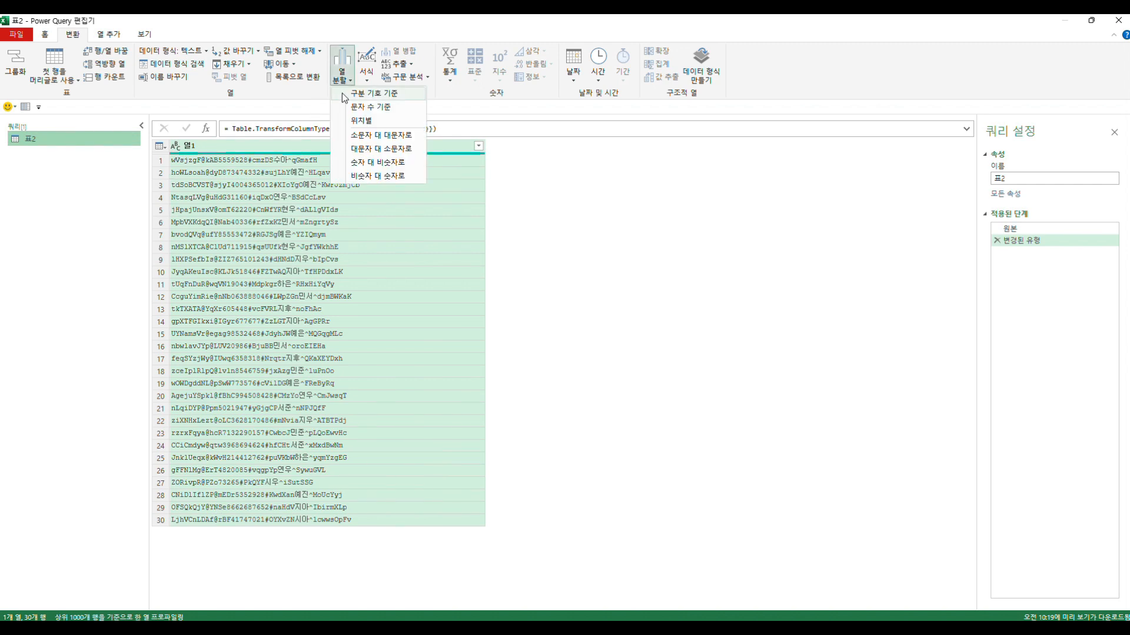
click(382, 96)
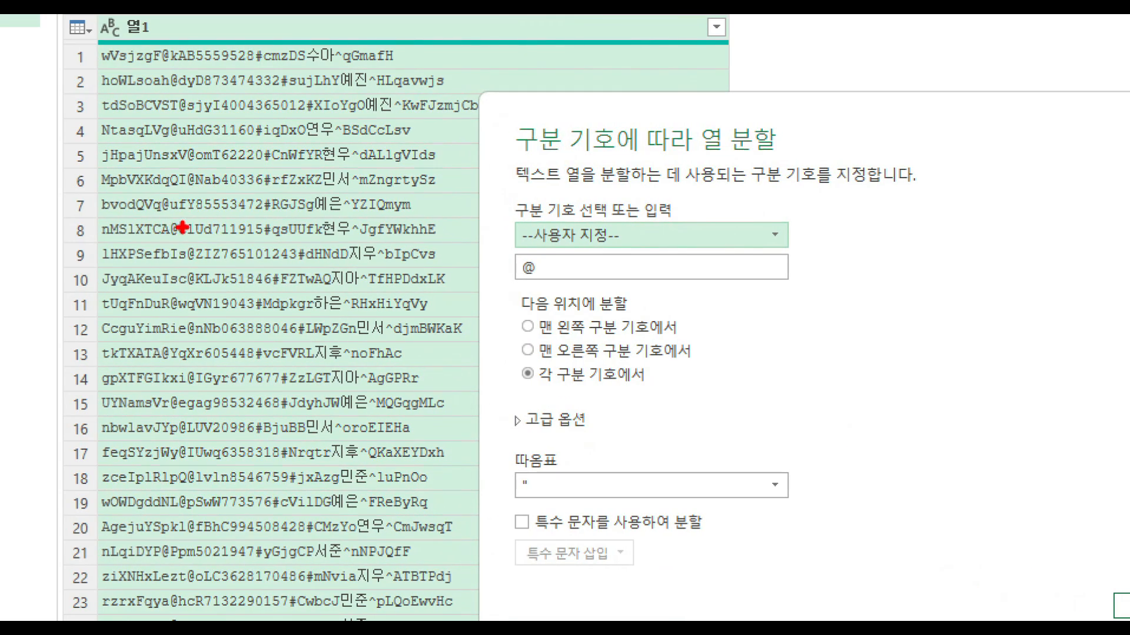
mouse_move(183, 227)
mouse_down()
mouse_move(153, 245)
mouse_move(172, 212)
mouse_move(192, 238)
mouse_up()
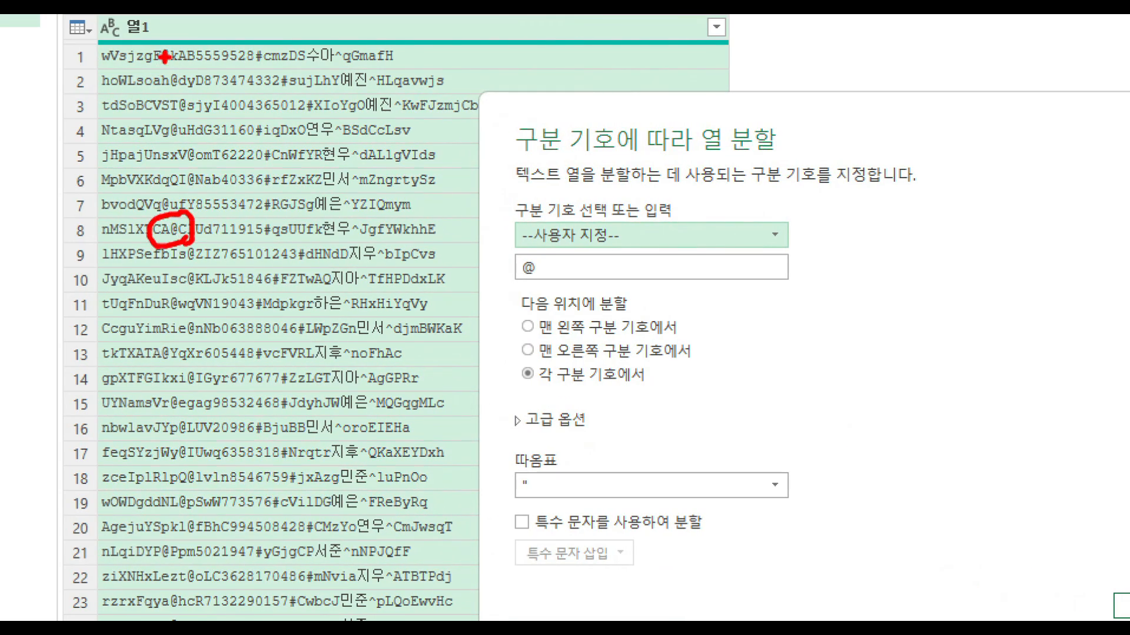
mouse_move(164, 56)
mouse_down()
mouse_move(190, 187)
mouse_move(204, 383)
mouse_move(193, 483)
mouse_up()
mouse_move(536, 281)
mouse_down()
mouse_move(507, 281)
mouse_move(534, 251)
mouse_move(533, 287)
mouse_move(566, 263)
mouse_up()
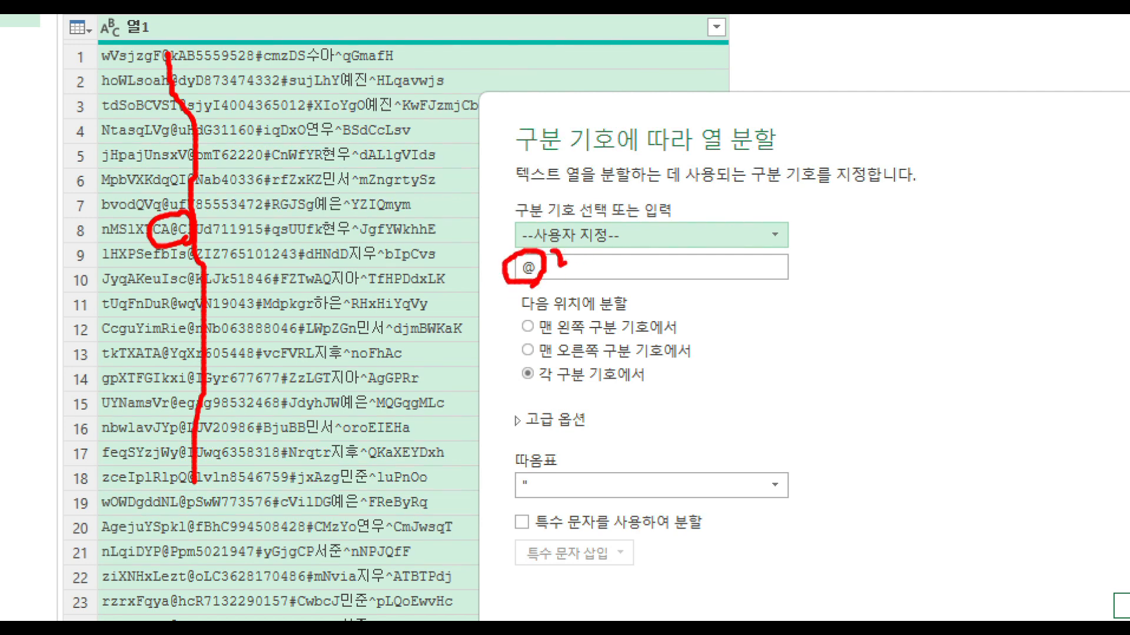
drag(533, 386, 657, 379)
mouse_move(169, 29)
mouse_down()
mouse_move(203, 263)
mouse_move(210, 545)
mouse_up()
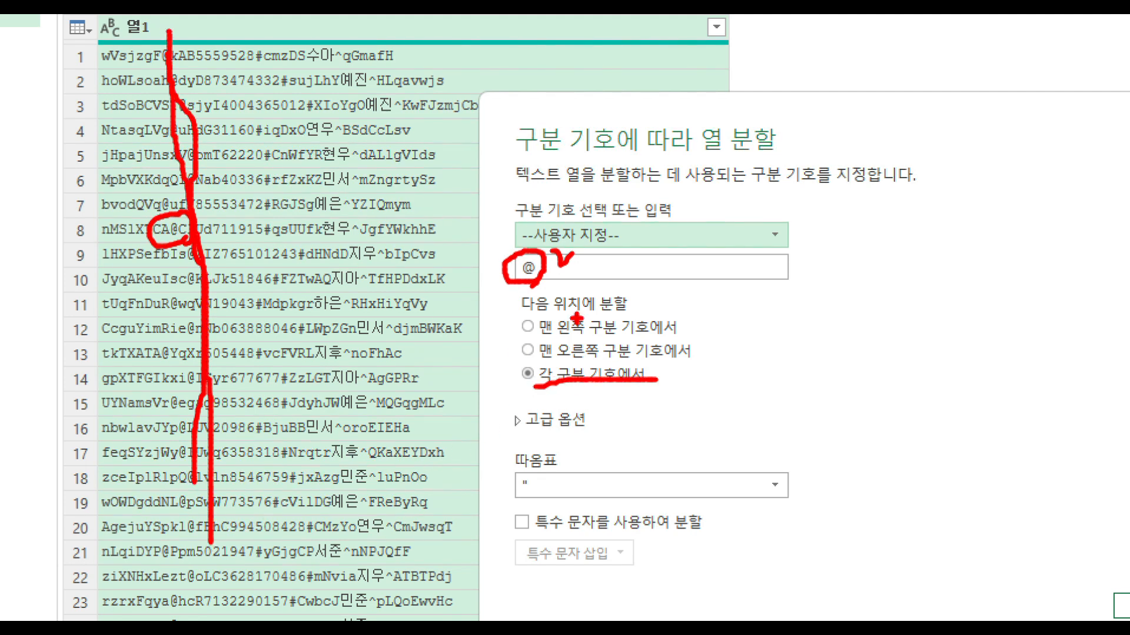
- Compare how splitting at the leftmost and at the rightmost delimiter would divide row 8 if it held a second @ sign
drag(538, 340, 669, 340)
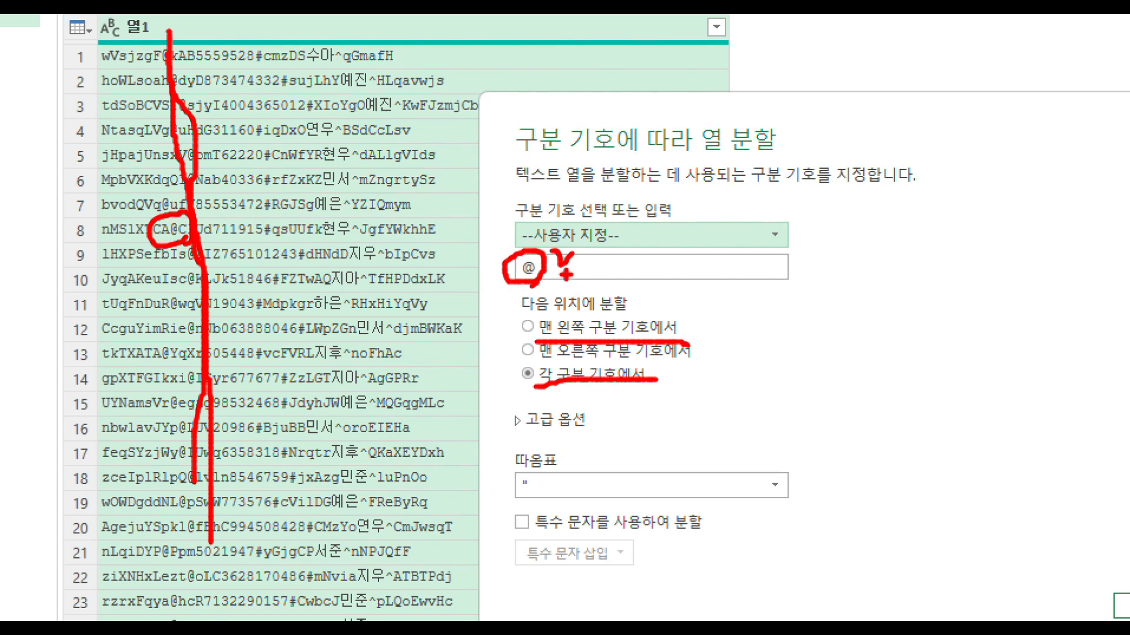
drag(530, 286, 516, 252)
drag(158, 34, 205, 457)
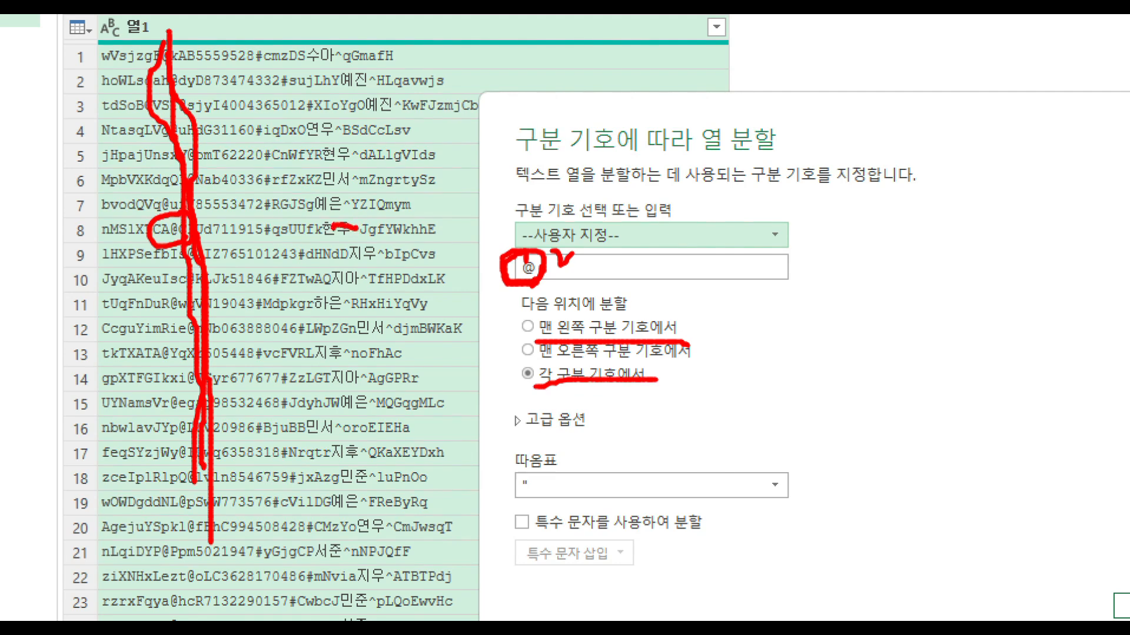
mouse_move(359, 239)
mouse_down()
mouse_move(325, 232)
mouse_move(362, 218)
mouse_up()
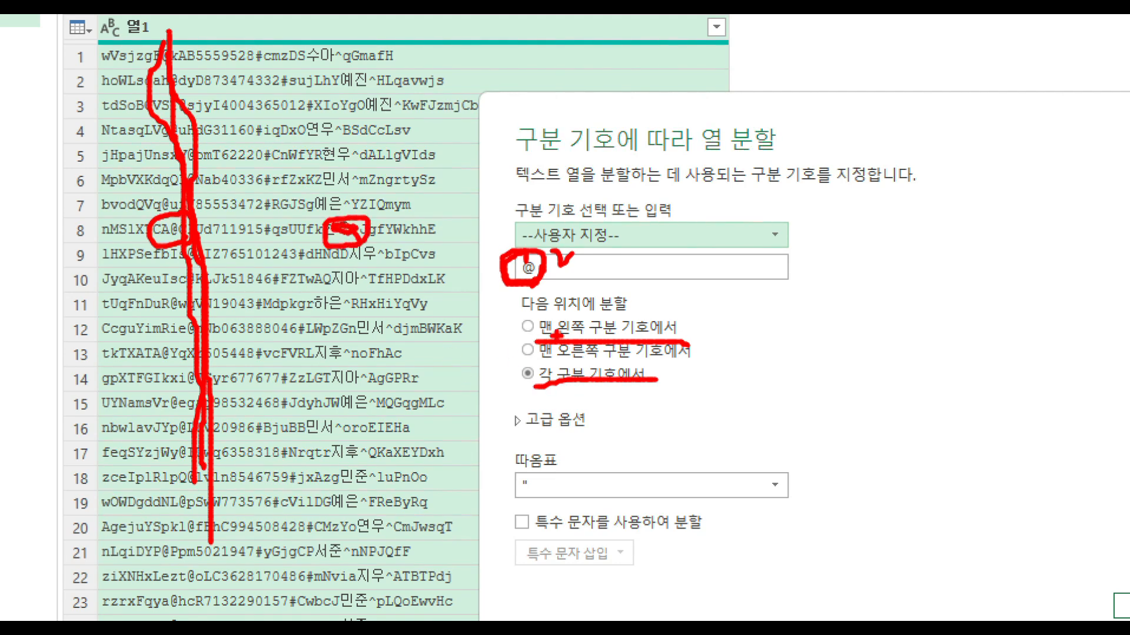
drag(535, 338, 680, 337)
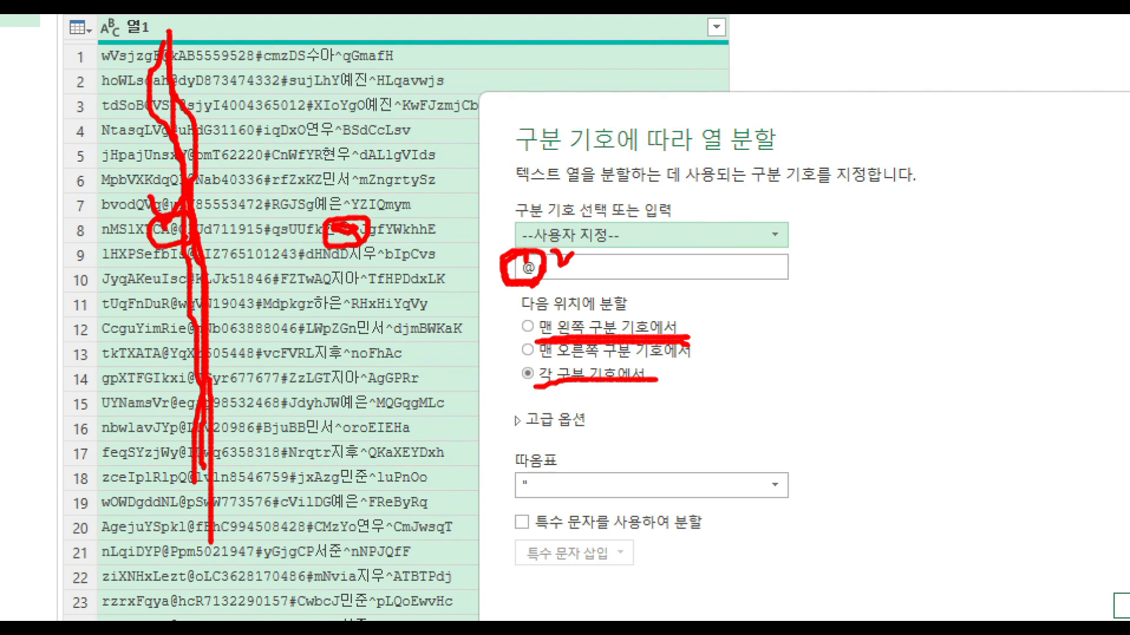
mouse_move(154, 222)
mouse_down()
mouse_move(100, 230)
mouse_move(115, 214)
mouse_up()
drag(176, 234, 223, 233)
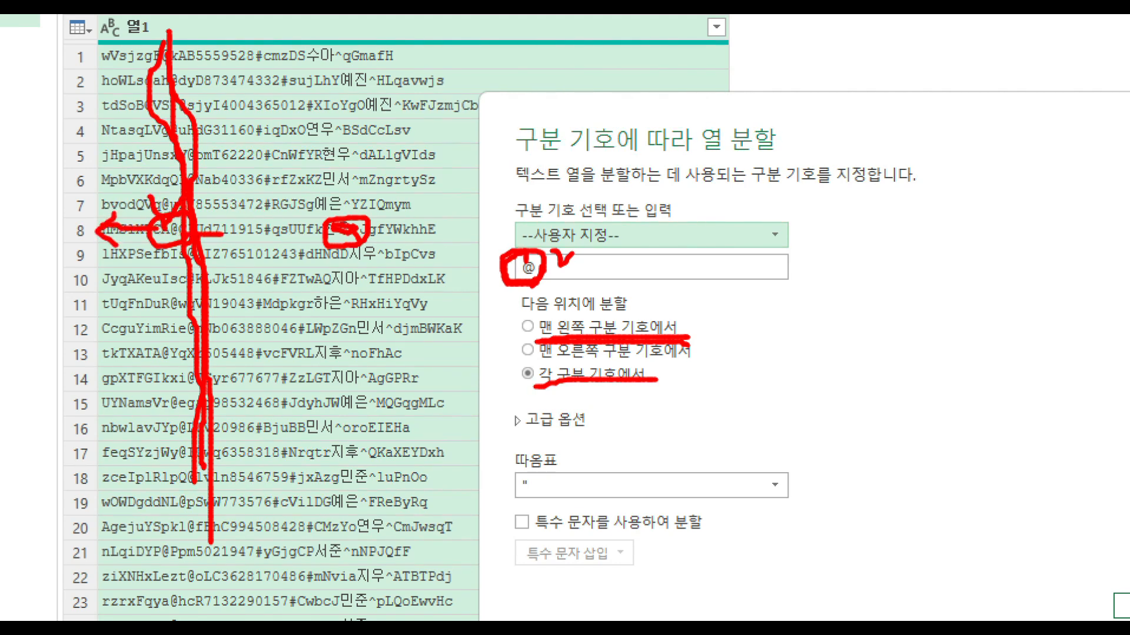
mouse_move(536, 356)
mouse_down()
mouse_move(609, 349)
mouse_move(700, 367)
mouse_up()
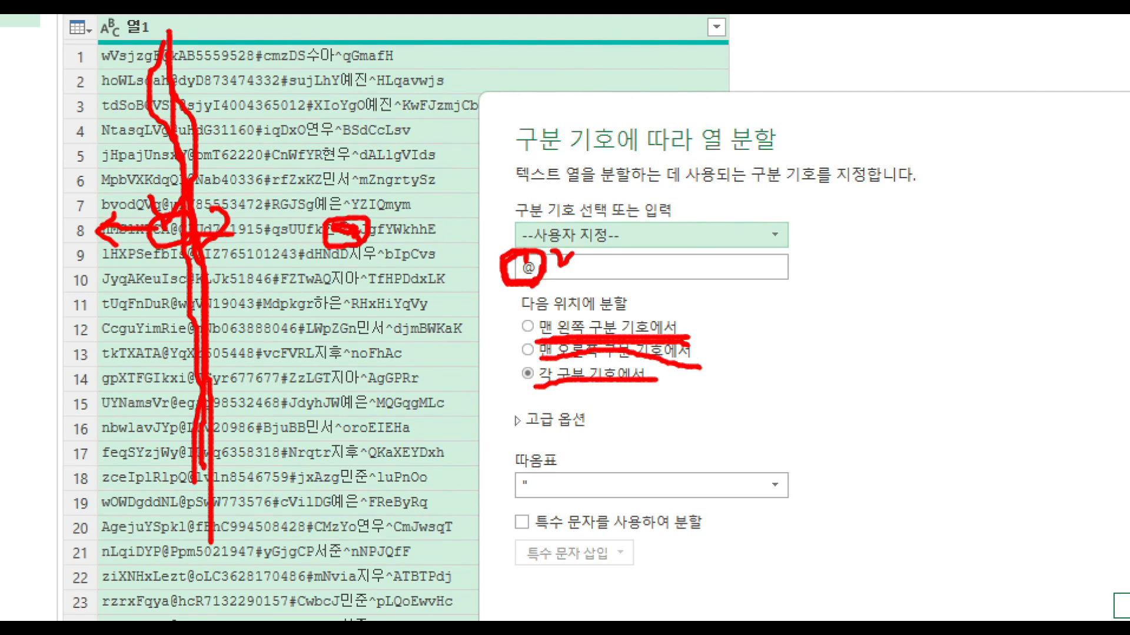
mouse_move(362, 235)
mouse_down()
mouse_move(336, 250)
mouse_move(343, 213)
mouse_move(442, 235)
mouse_move(377, 251)
mouse_move(253, 242)
mouse_move(264, 258)
mouse_up()
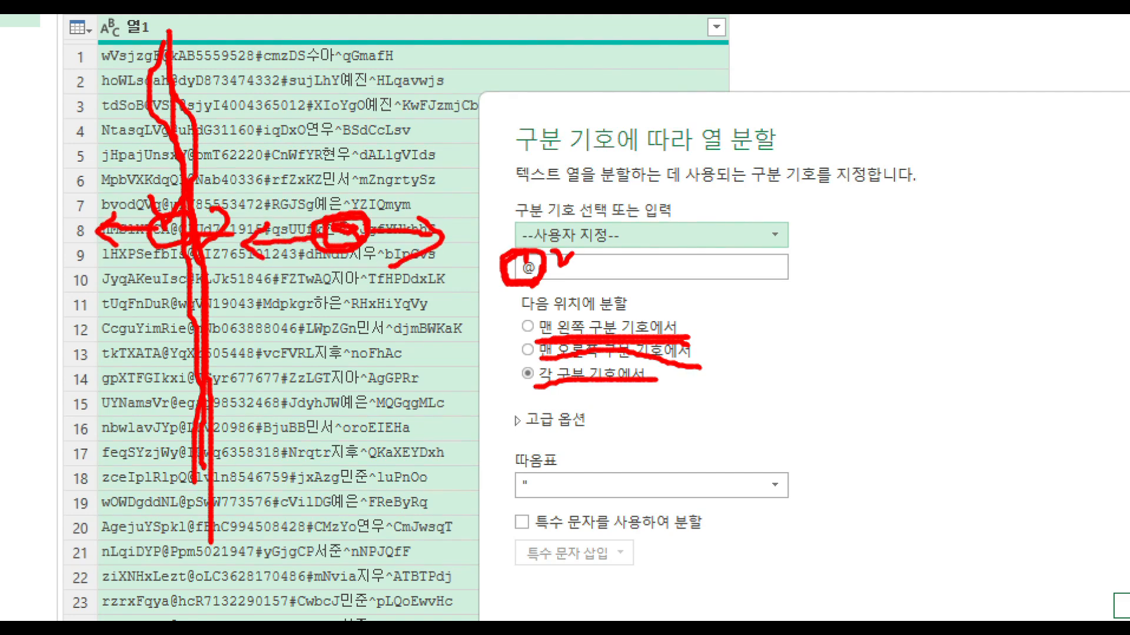
key(Escape)
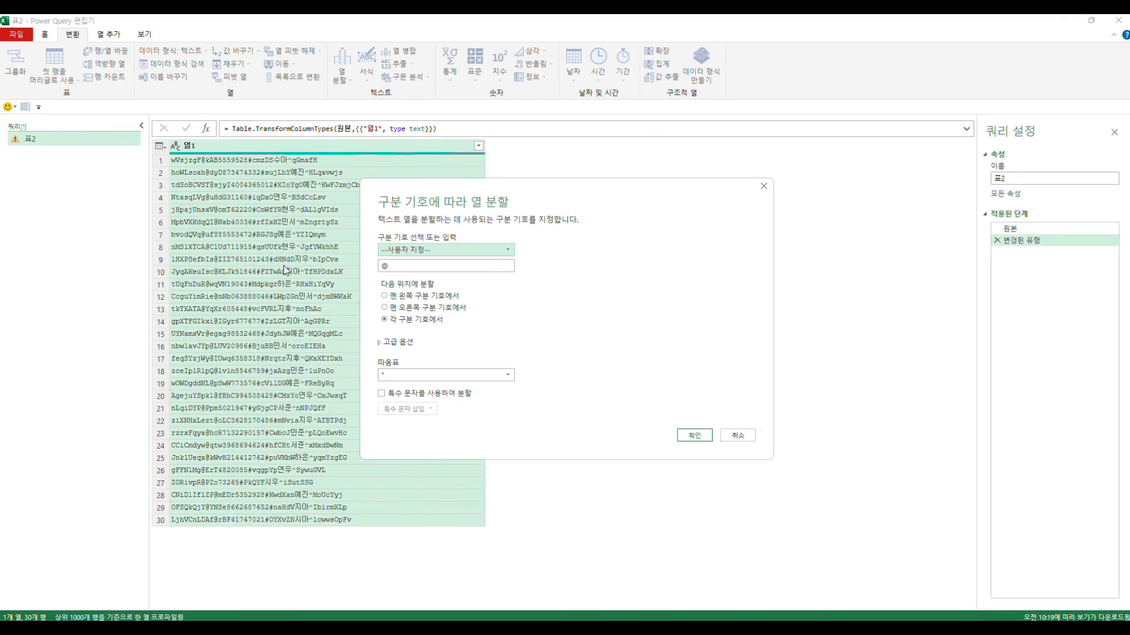
- Check the advanced options for splitting into columns or rows, and split column 열1 at each @ delimiter
click(381, 343)
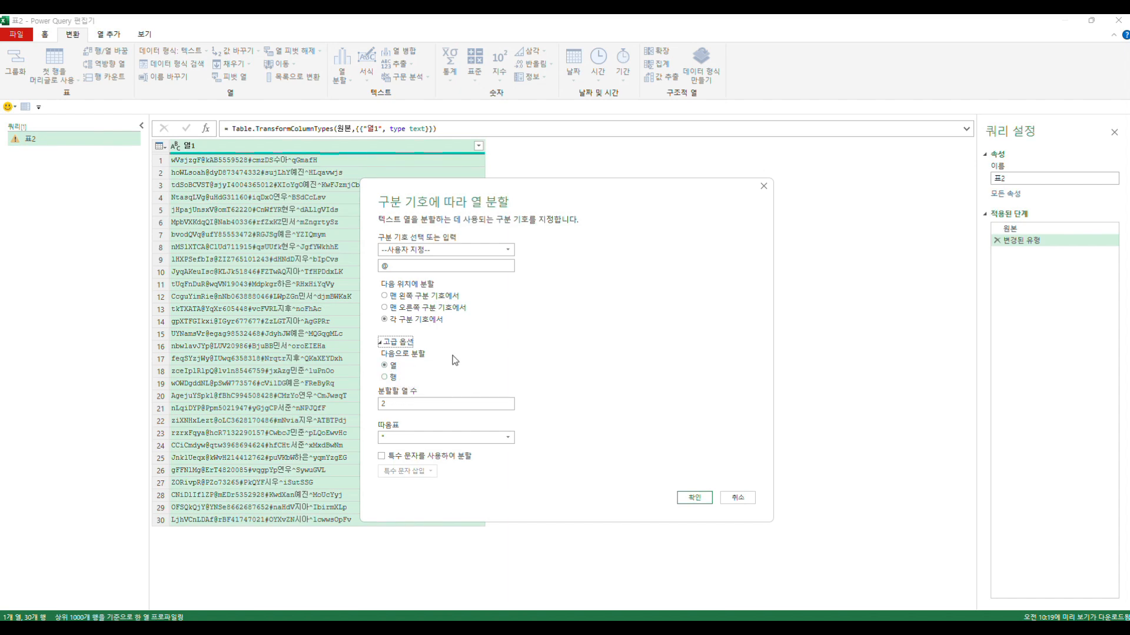
click(379, 343)
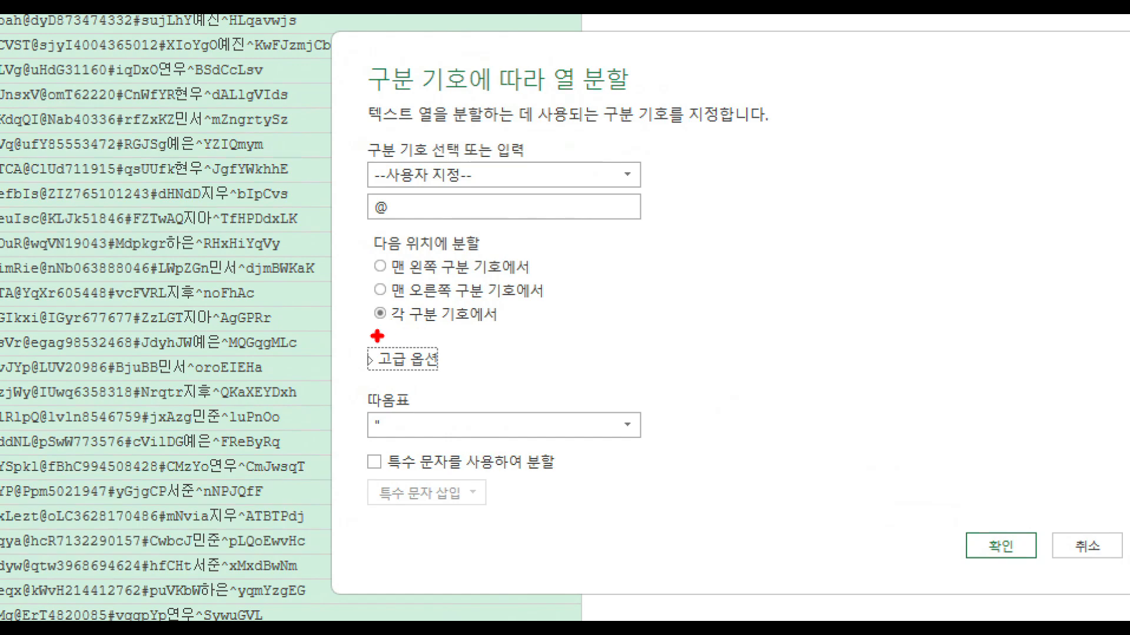
drag(378, 330, 455, 325)
mouse_move(386, 224)
mouse_down()
mouse_move(364, 201)
mouse_move(390, 227)
mouse_up()
key(Escape)
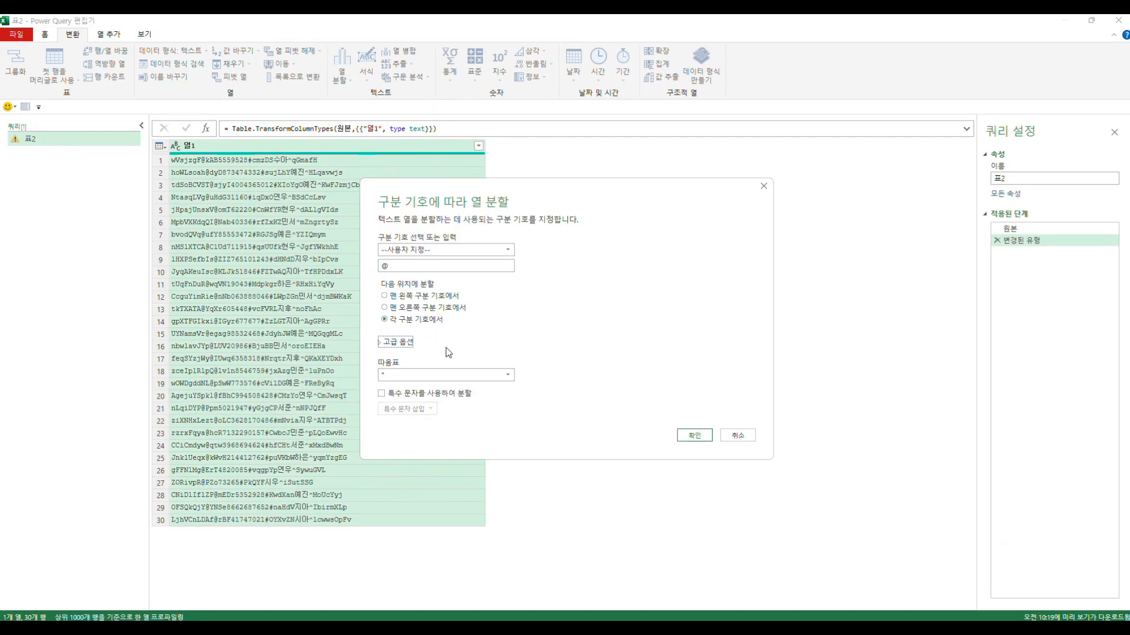
click(695, 435)
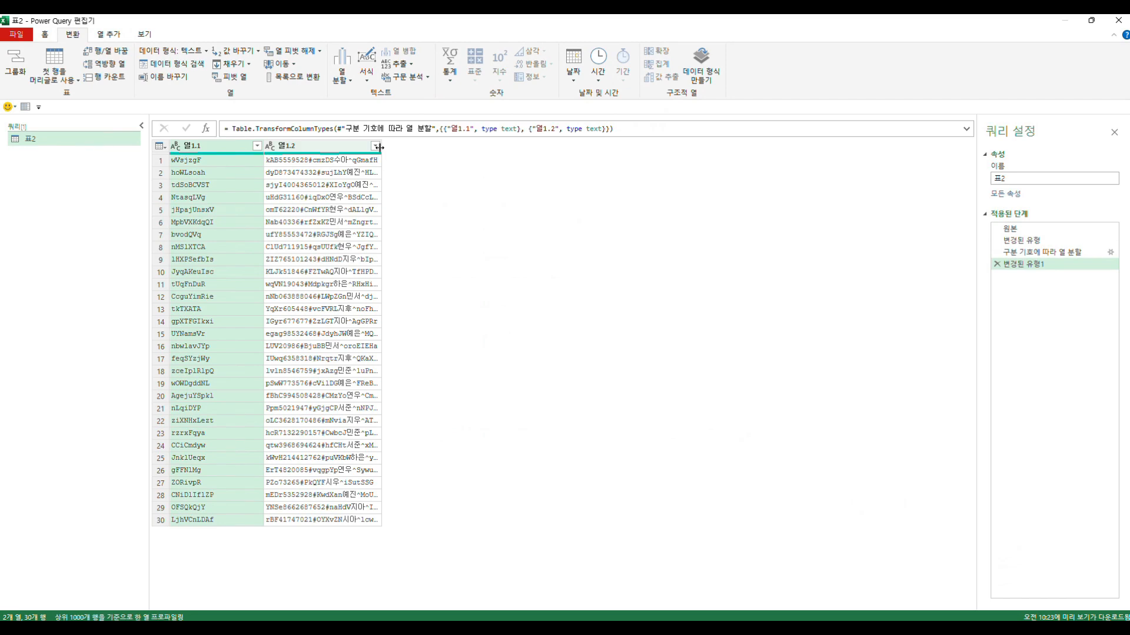
- Widen column 열1.2 to show its full text and split it into columns at each # delimiter
drag(381, 152, 482, 154)
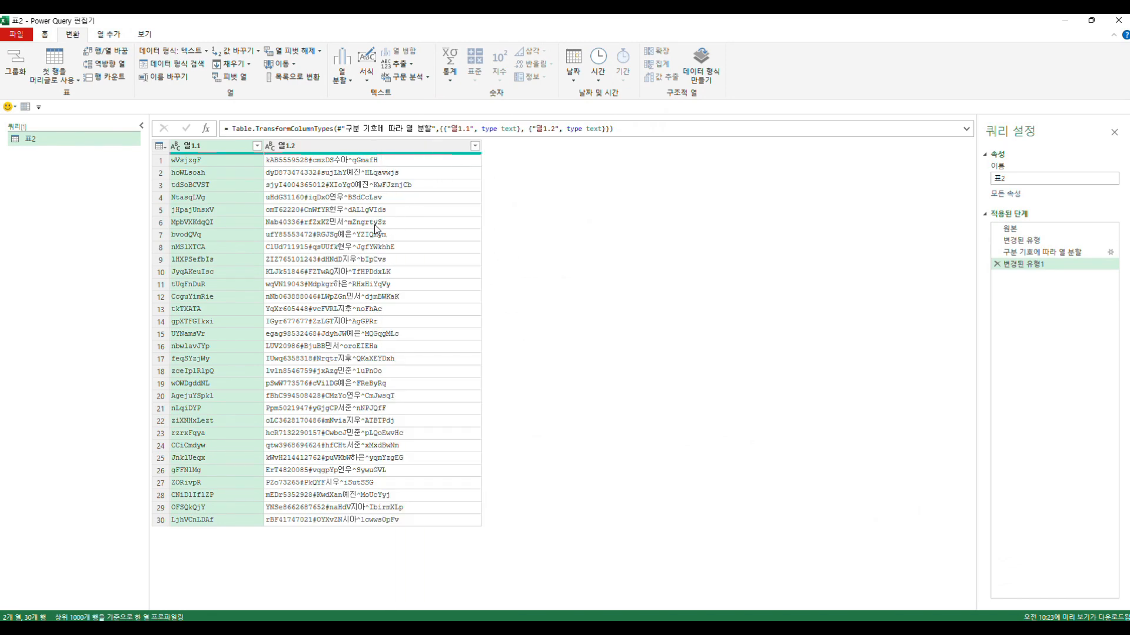
key(ctrl+1)
click(244, 206)
mouse_move(383, 115)
mouse_down()
mouse_move(363, 122)
mouse_move(381, 111)
mouse_up()
key(Escape)
click(389, 89)
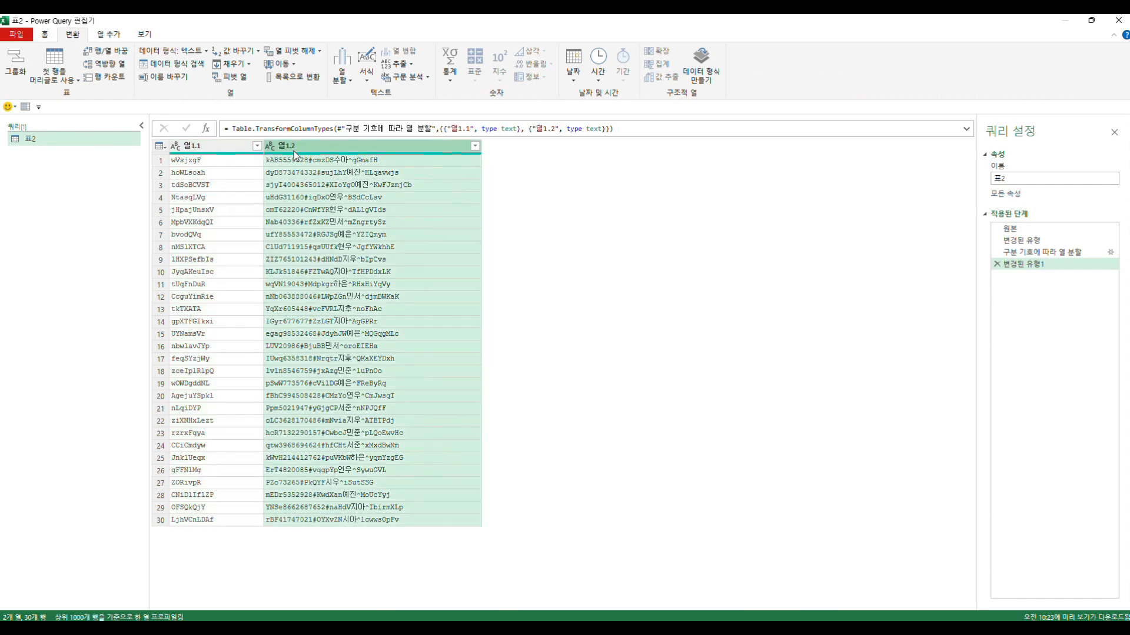
click(340, 78)
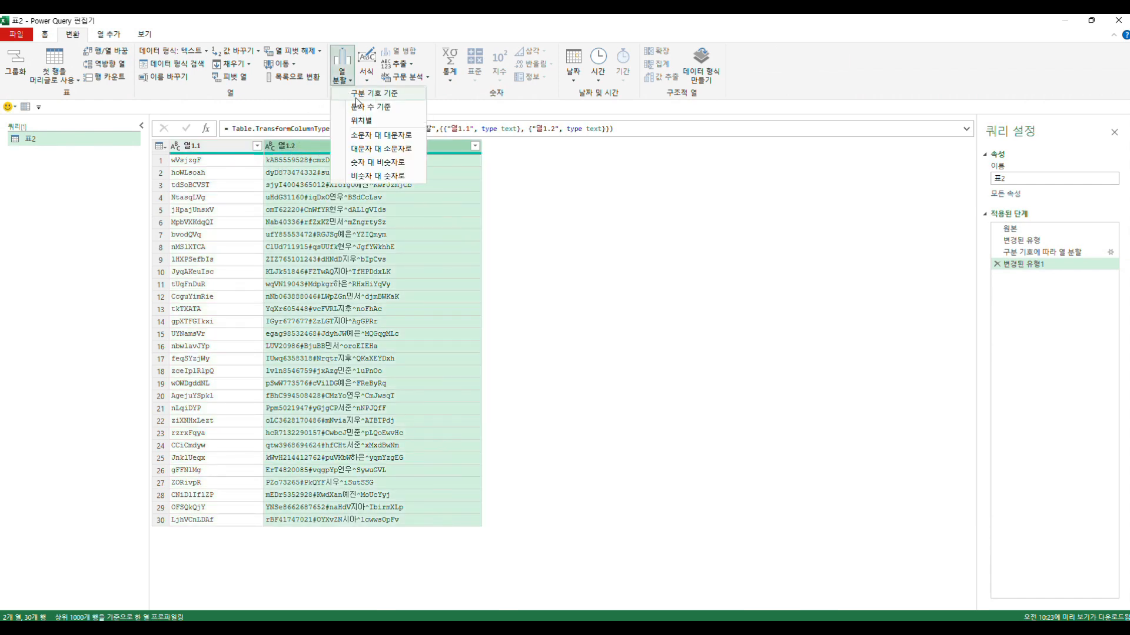
click(356, 96)
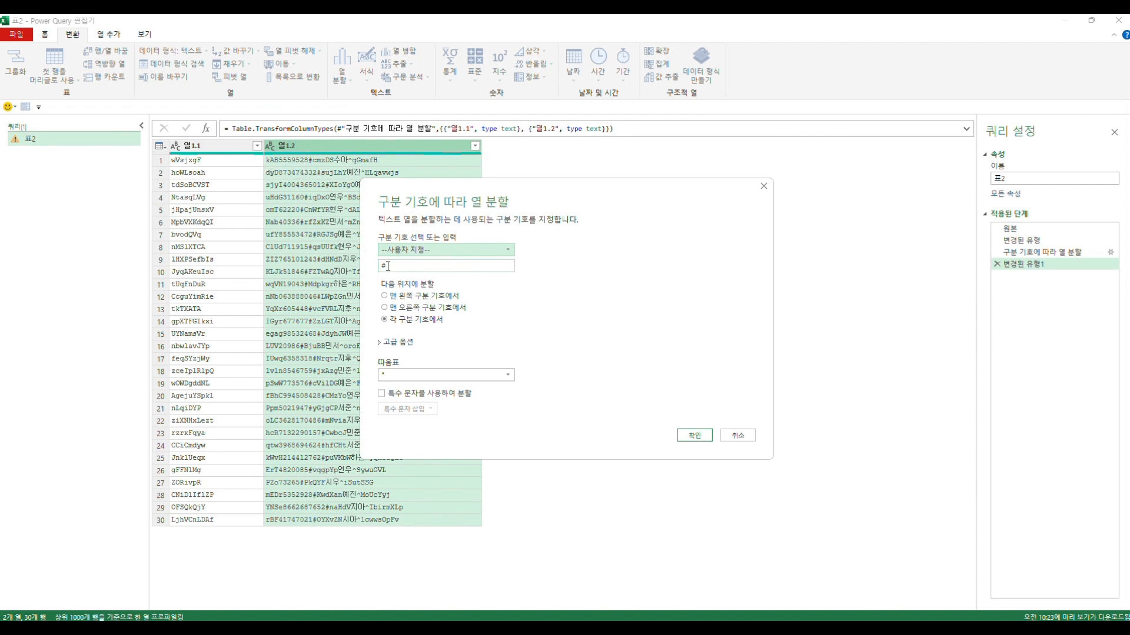
click(691, 437)
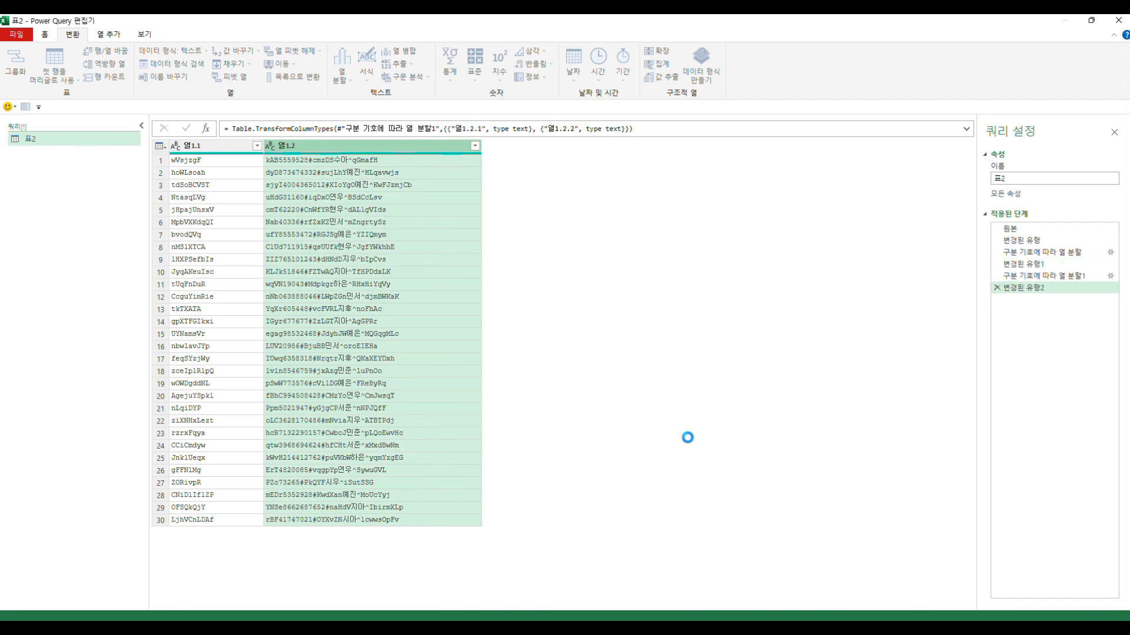
- Widen column 열1.2.2 and split it into columns at each occurrence of the custom delimiter ^
drag(452, 149, 508, 149)
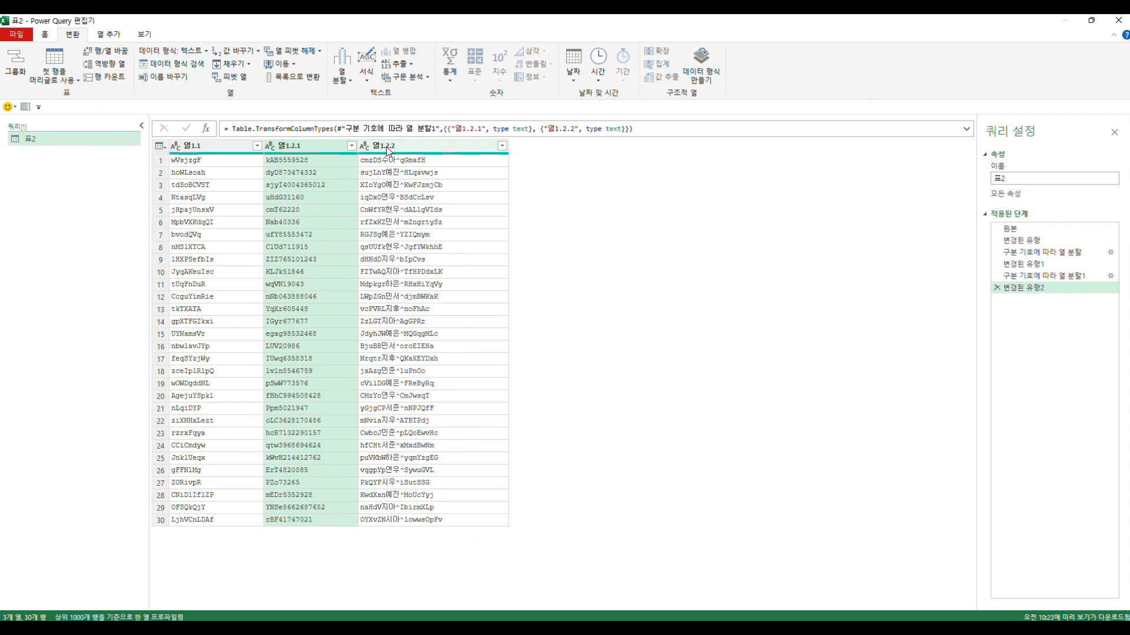
click(389, 147)
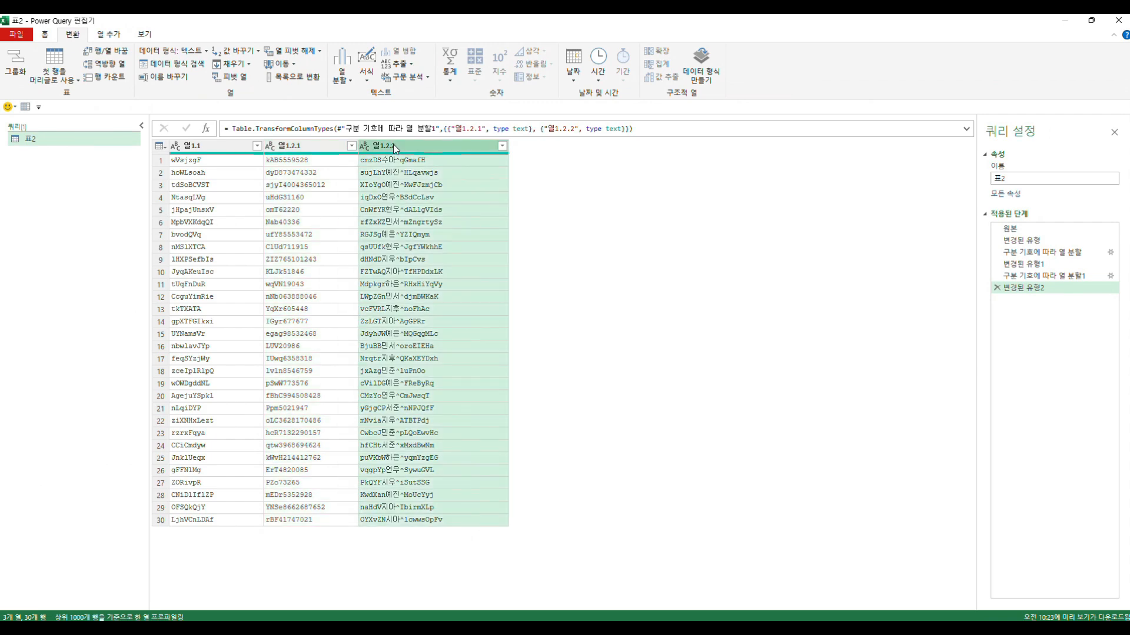
click(345, 89)
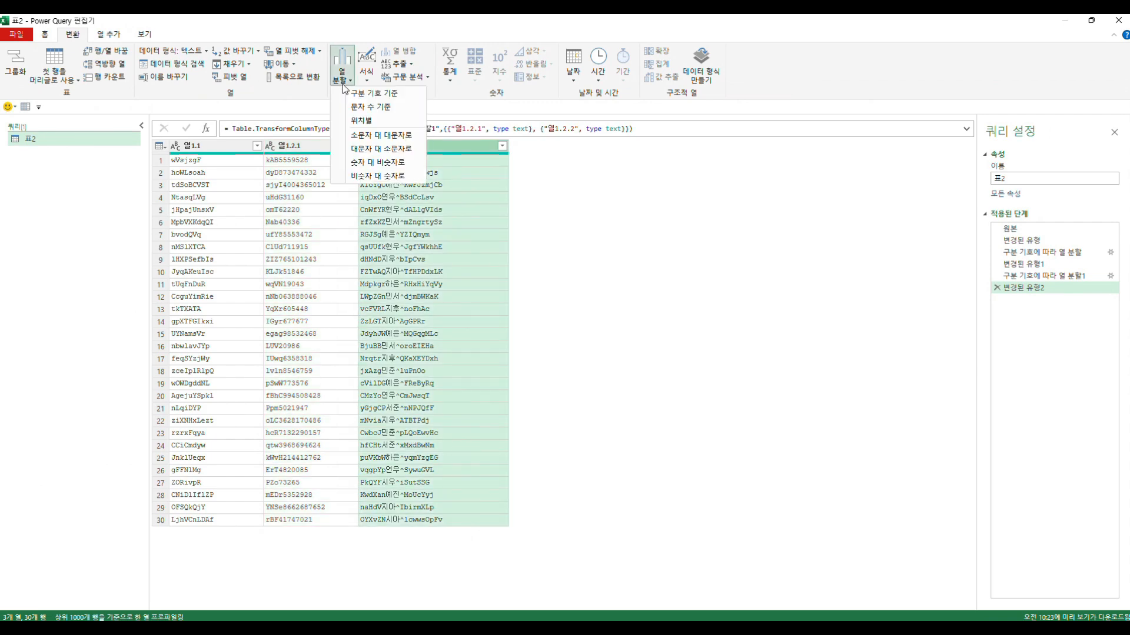
click(355, 97)
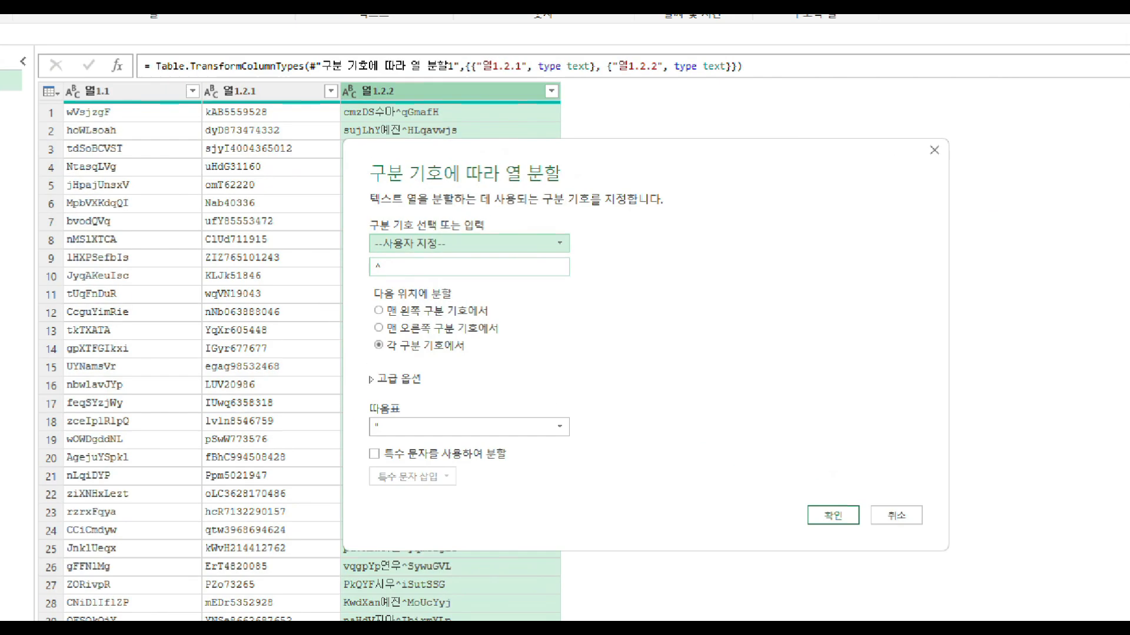
click(388, 276)
mouse_move(388, 276)
mouse_down()
mouse_move(373, 277)
mouse_move(392, 255)
mouse_move(378, 277)
mouse_up()
drag(377, 383, 497, 382)
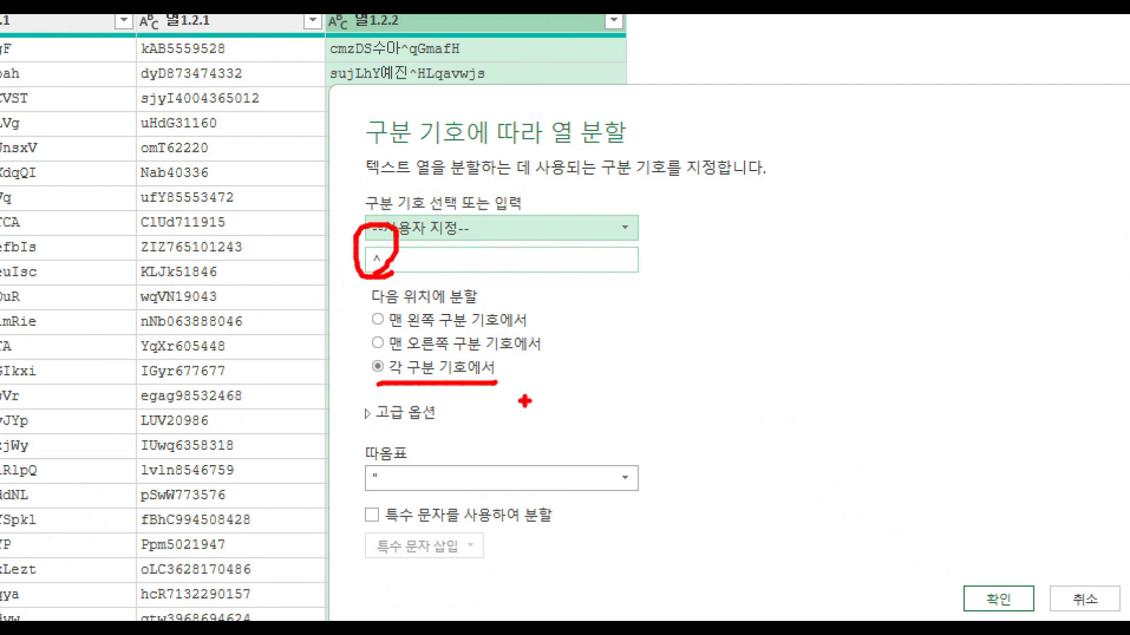
mouse_move(1044, 588)
mouse_down()
mouse_move(992, 619)
mouse_move(1024, 579)
mouse_up()
key(Escape)
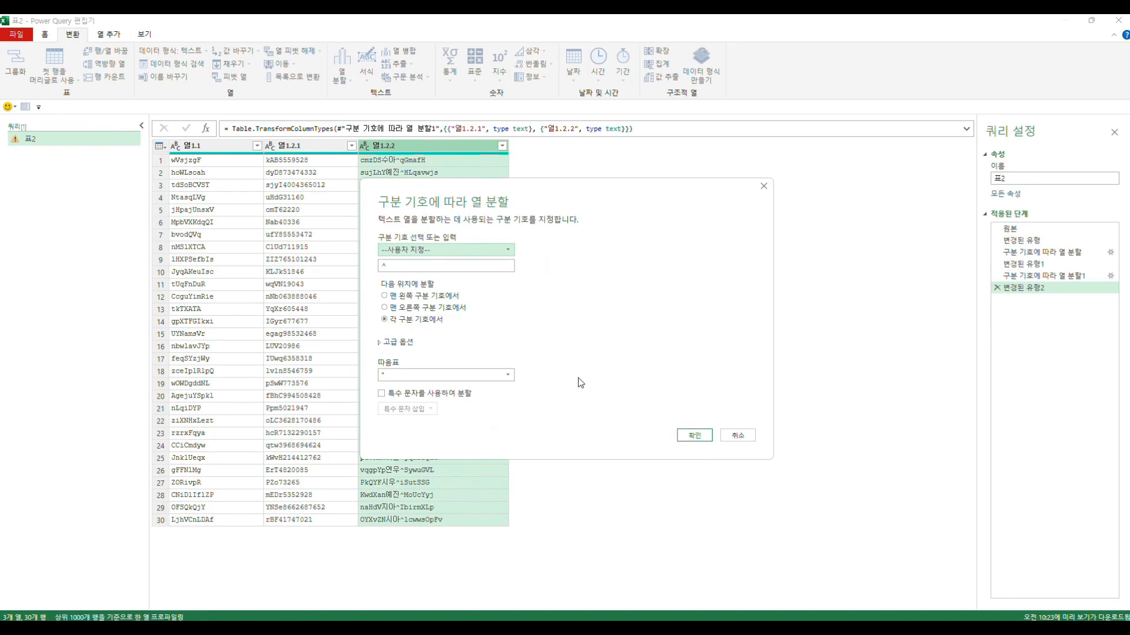
click(693, 435)
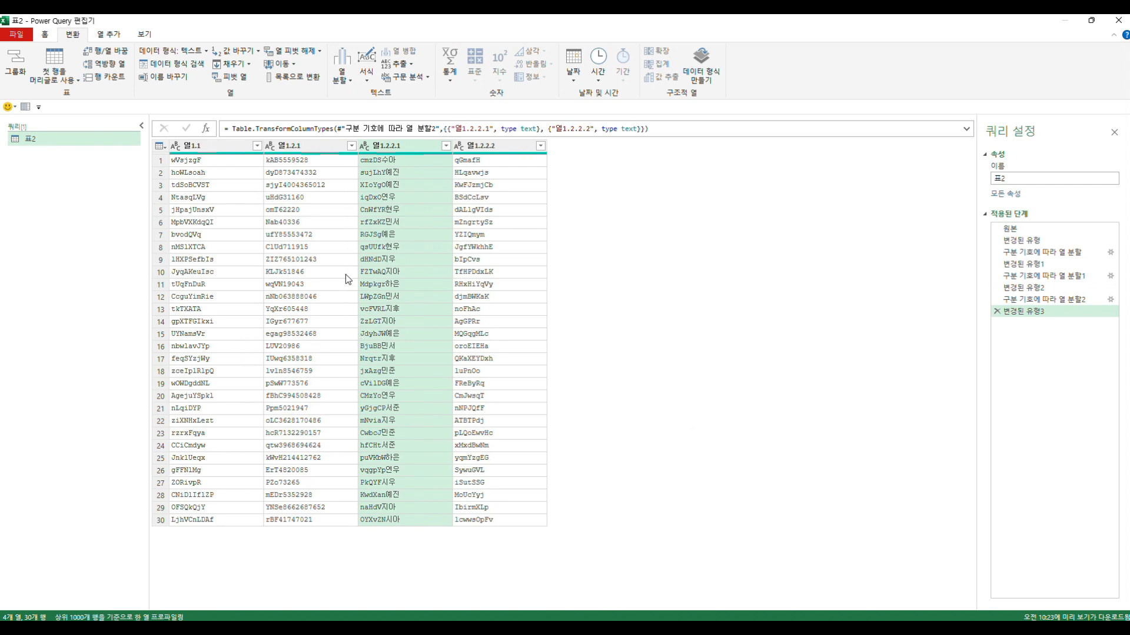
- Review each of the columns produced by the @, # and ^ splits, from 열1.1 through 열1.2.2.2
click(209, 147)
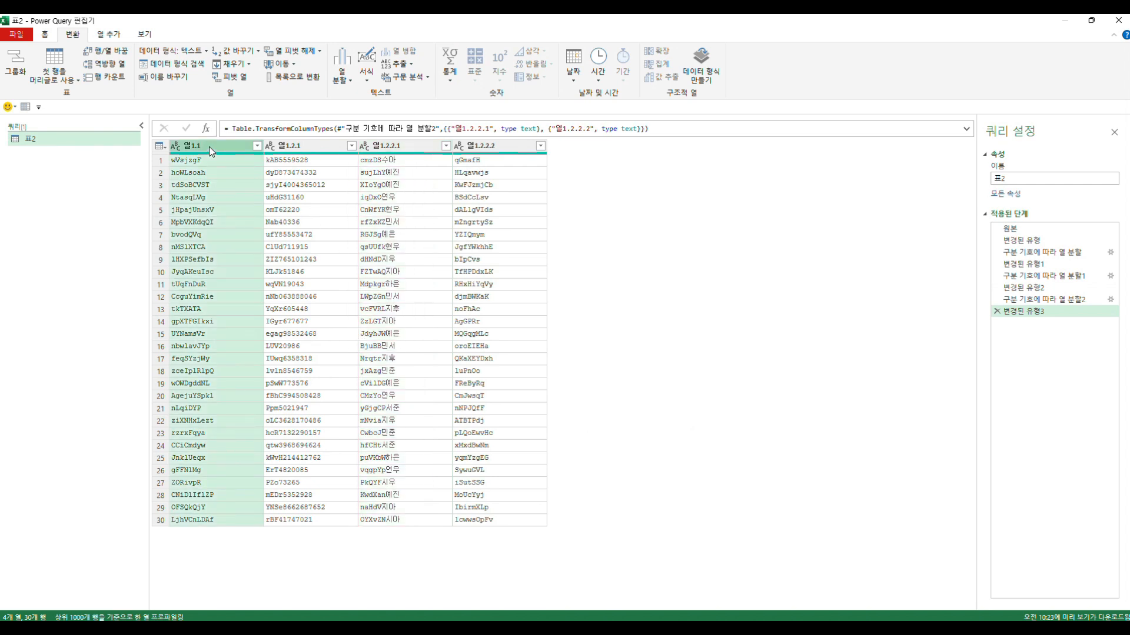
click(294, 146)
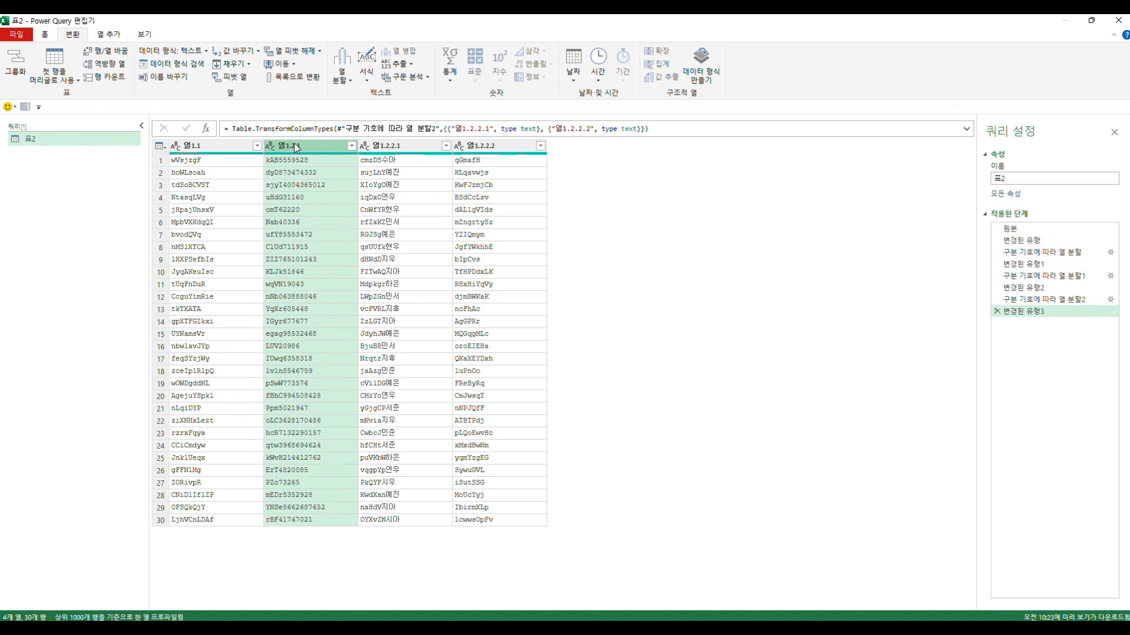
click(390, 149)
click(483, 148)
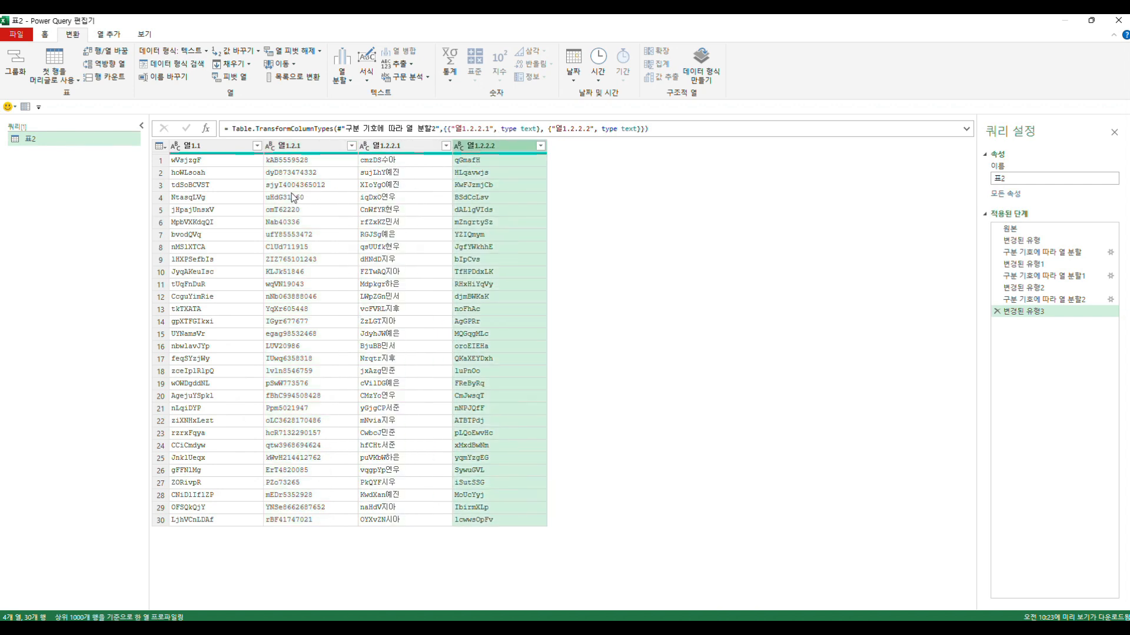
- Select column 열1.2.1 and examine where its values change from letters to digits
click(297, 149)
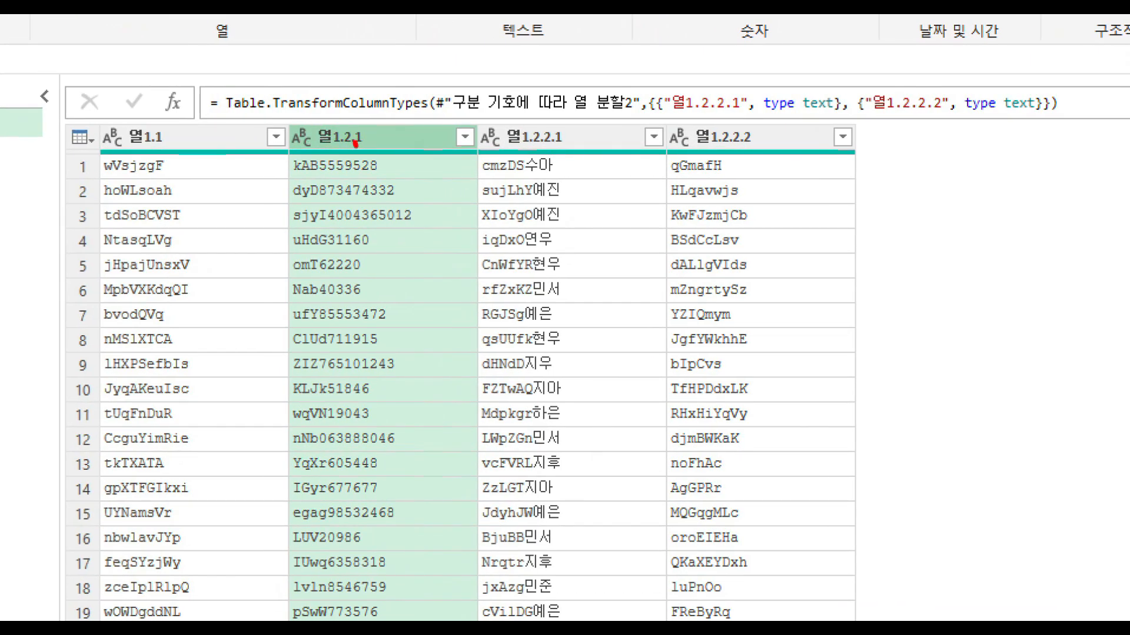
mouse_move(307, 159)
mouse_down()
mouse_move(330, 112)
mouse_move(362, 145)
mouse_up()
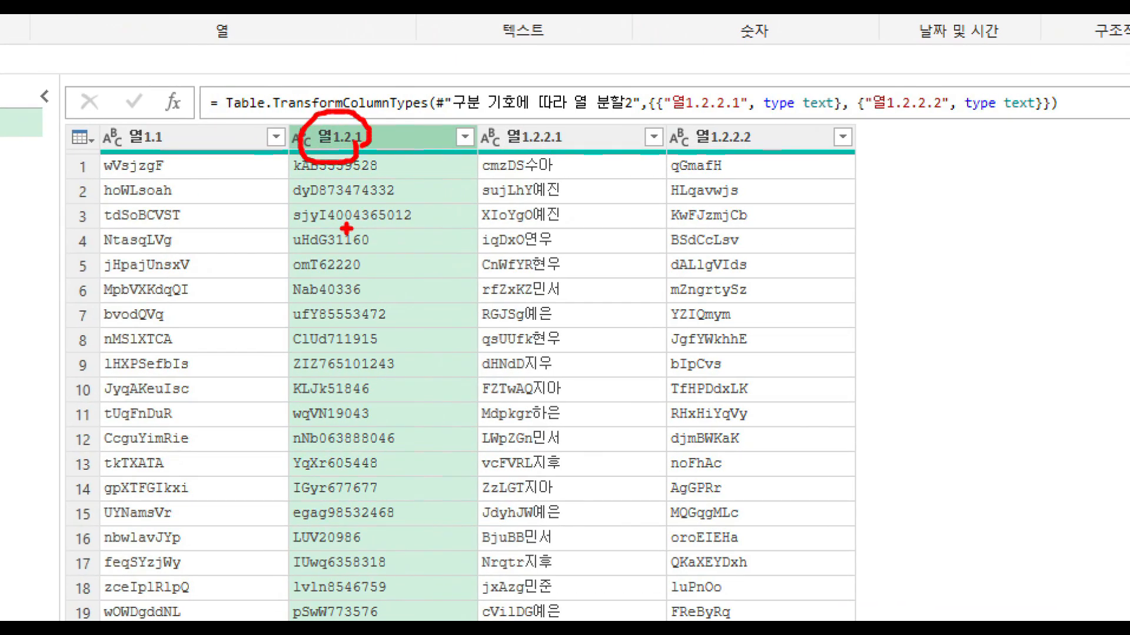
mouse_move(287, 299)
mouse_down()
mouse_move(368, 299)
mouse_move(389, 275)
mouse_up()
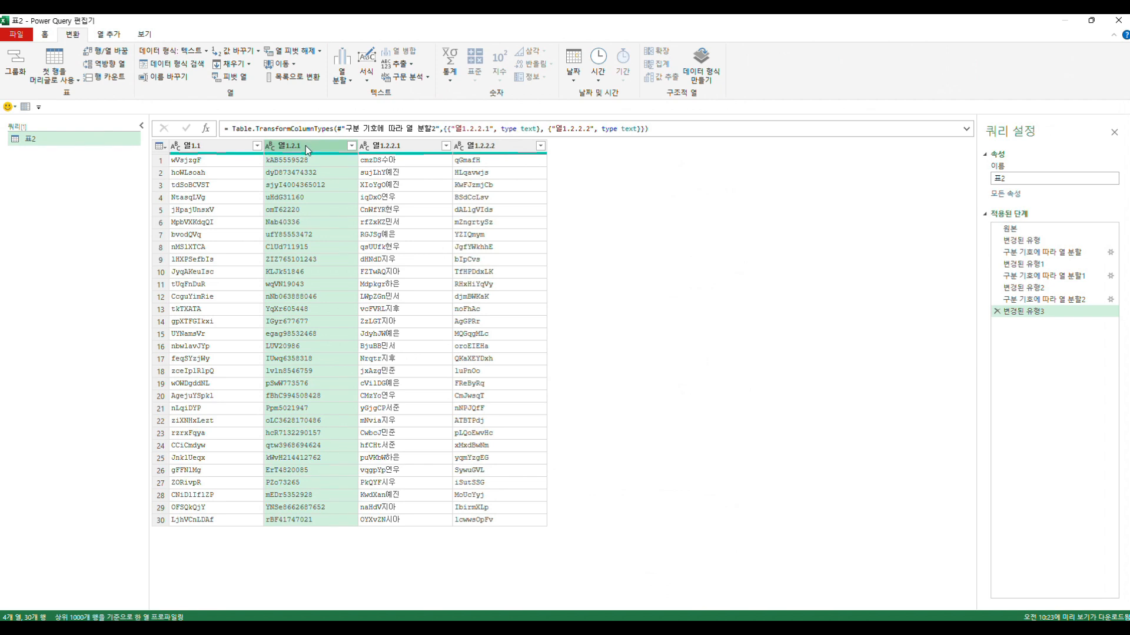
- Split column 열1.2.1 at each change from non-digit to digit and check the first row of both resulting columns
click(341, 76)
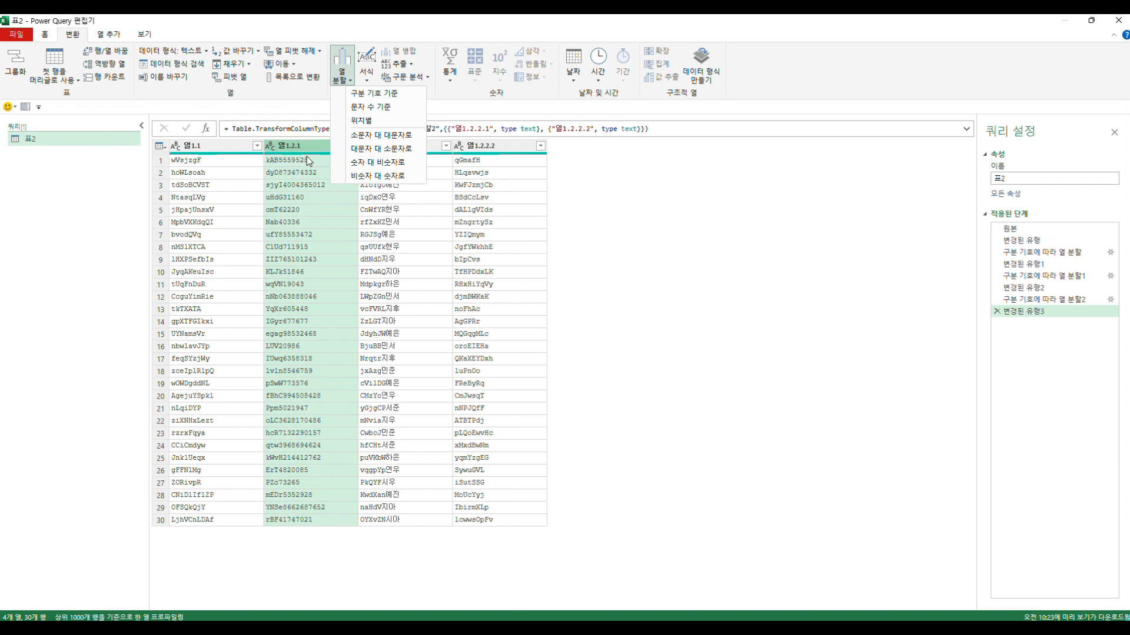
click(377, 176)
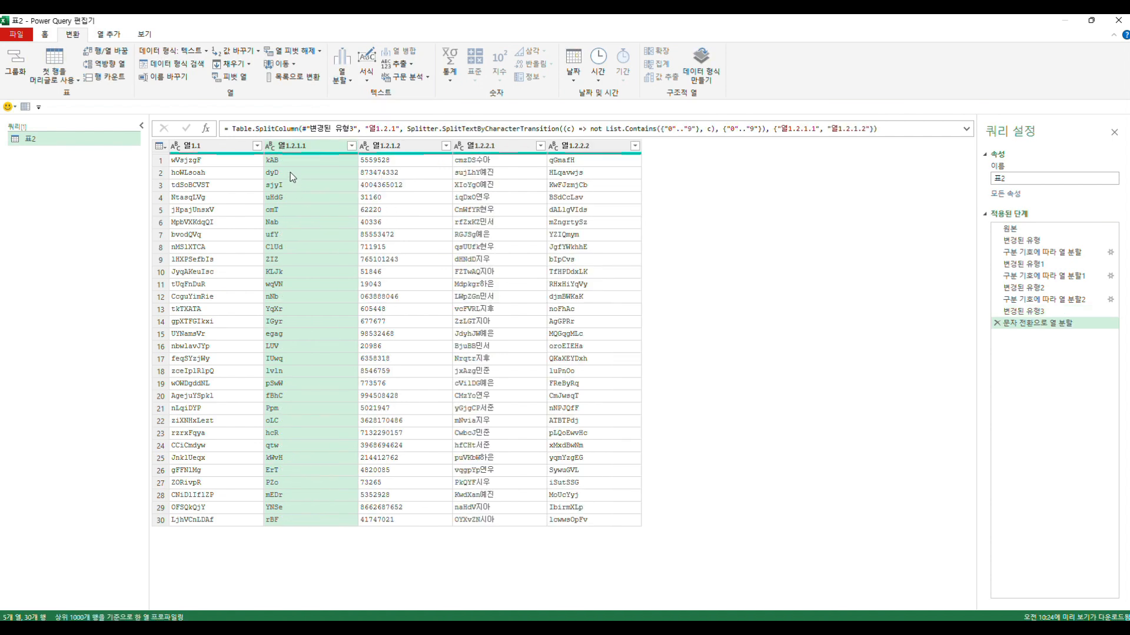
click(329, 160)
click(378, 160)
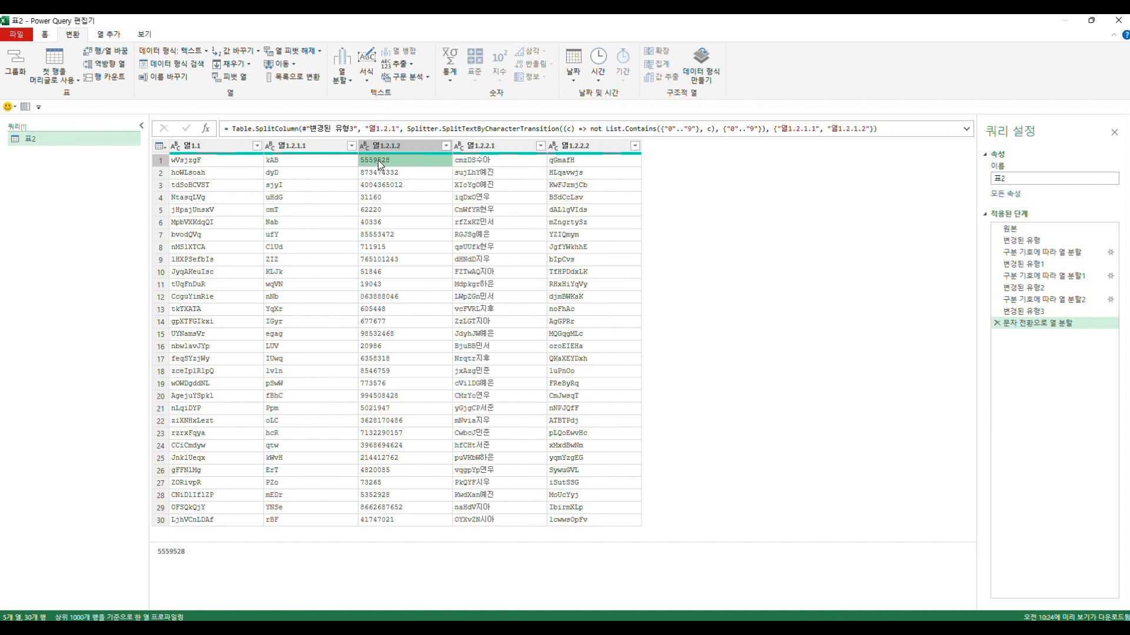
click(327, 164)
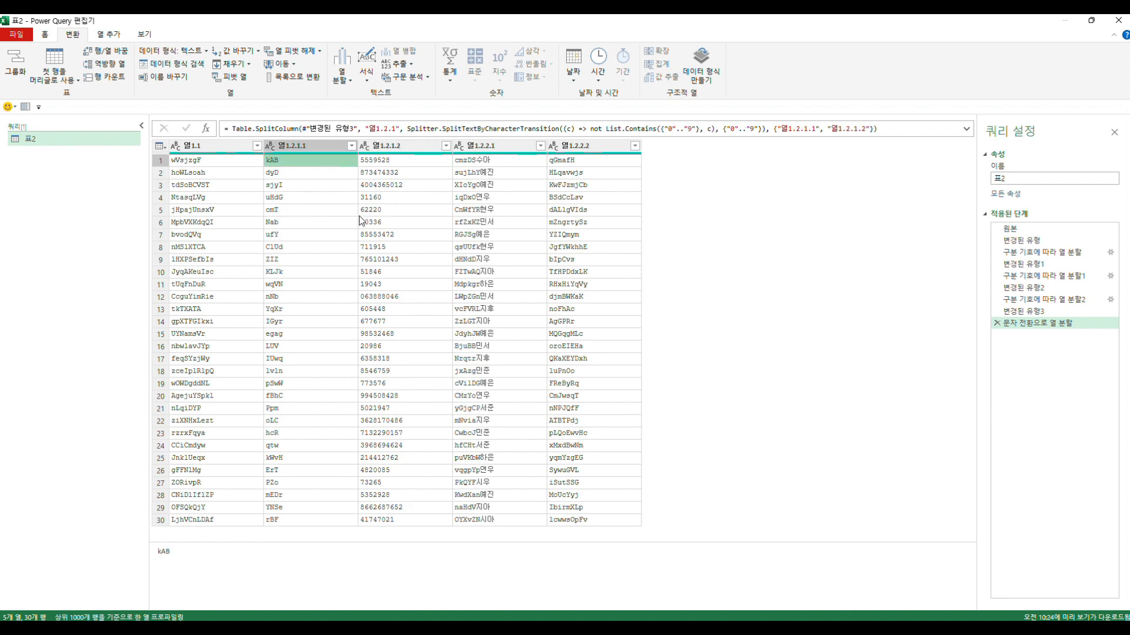
- Select column 열1.2.2.1 and examine where its values change from Latin letters to Korean characters
click(485, 146)
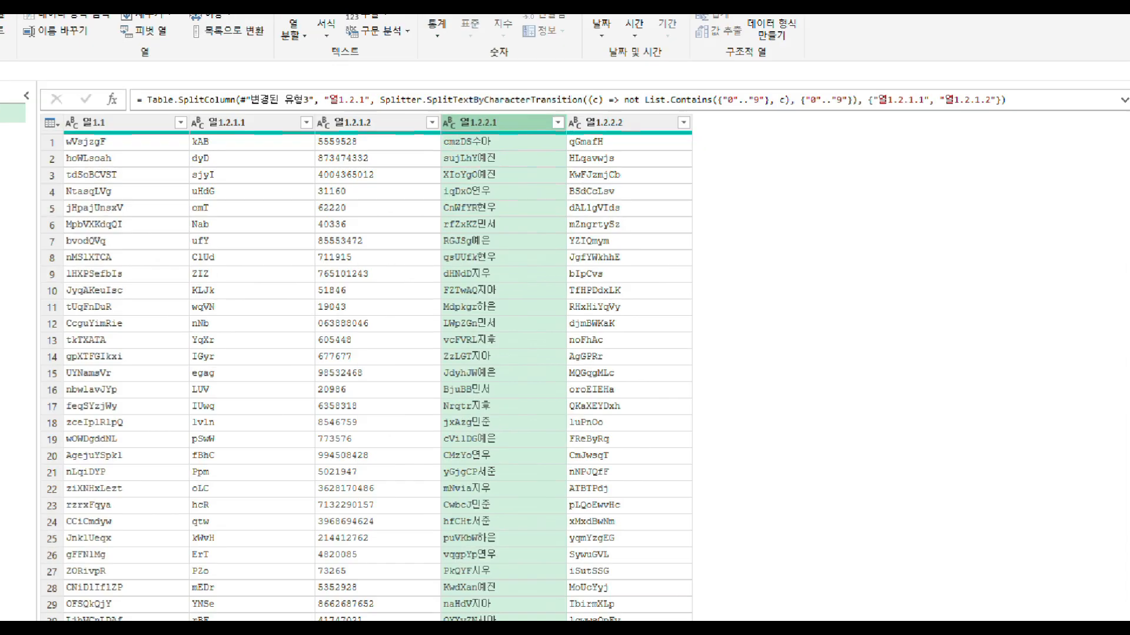
click(470, 220)
mouse_move(439, 152)
mouse_down()
mouse_move(476, 150)
mouse_move(504, 116)
mouse_move(483, 90)
mouse_move(509, 113)
mouse_up()
mouse_move(417, 116)
mouse_down()
mouse_move(478, 123)
mouse_move(468, 114)
mouse_move(520, 103)
mouse_move(413, 66)
mouse_move(434, 137)
mouse_move(484, 138)
mouse_up()
drag(499, 88, 501, 111)
key(Escape)
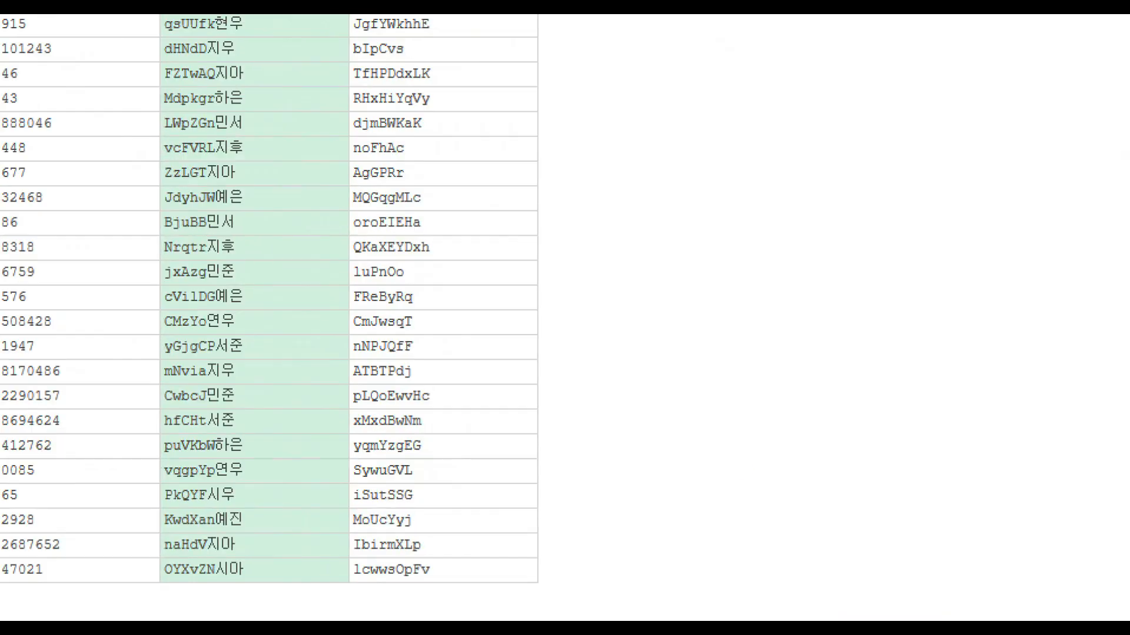
mouse_move(215, 233)
mouse_down()
mouse_move(233, 216)
mouse_move(233, 188)
mouse_move(211, 159)
mouse_up()
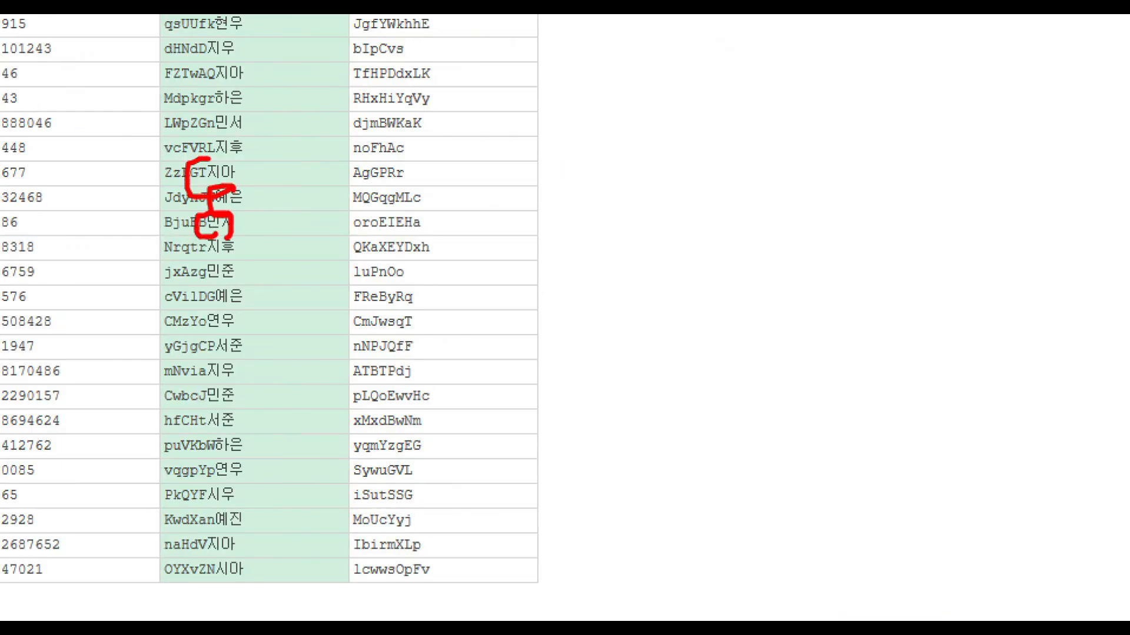
mouse_move(525, 592)
mouse_down()
mouse_move(629, 584)
mouse_move(589, 291)
mouse_move(529, 283)
mouse_move(540, 619)
mouse_up()
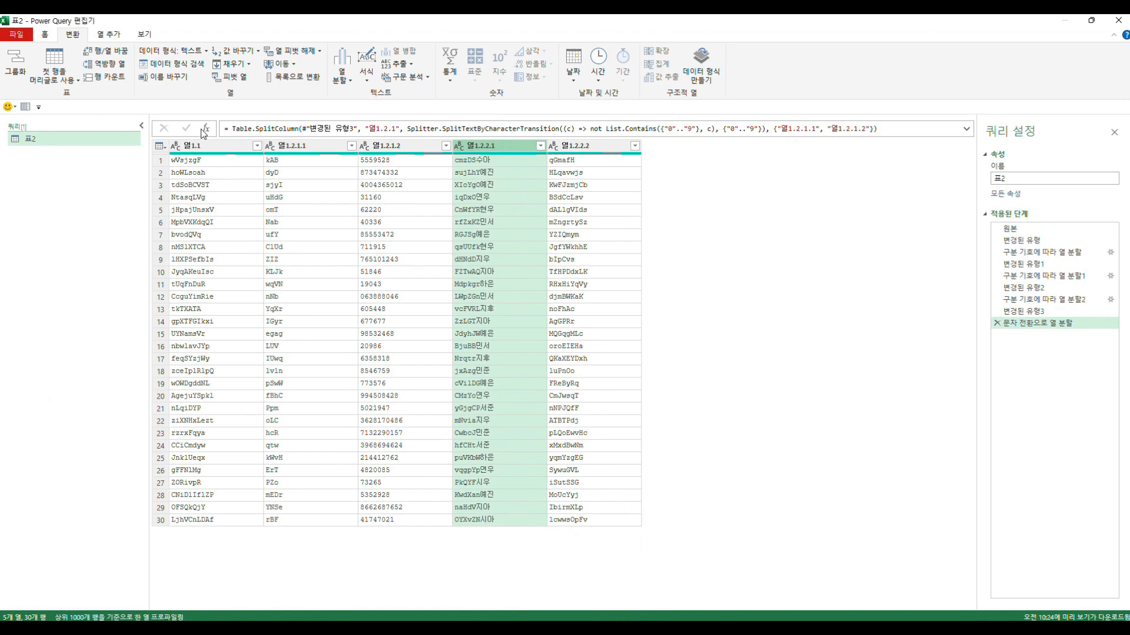
- Start adding a column from examples, using only the selected column 열1.2.2.1 as the source
click(108, 35)
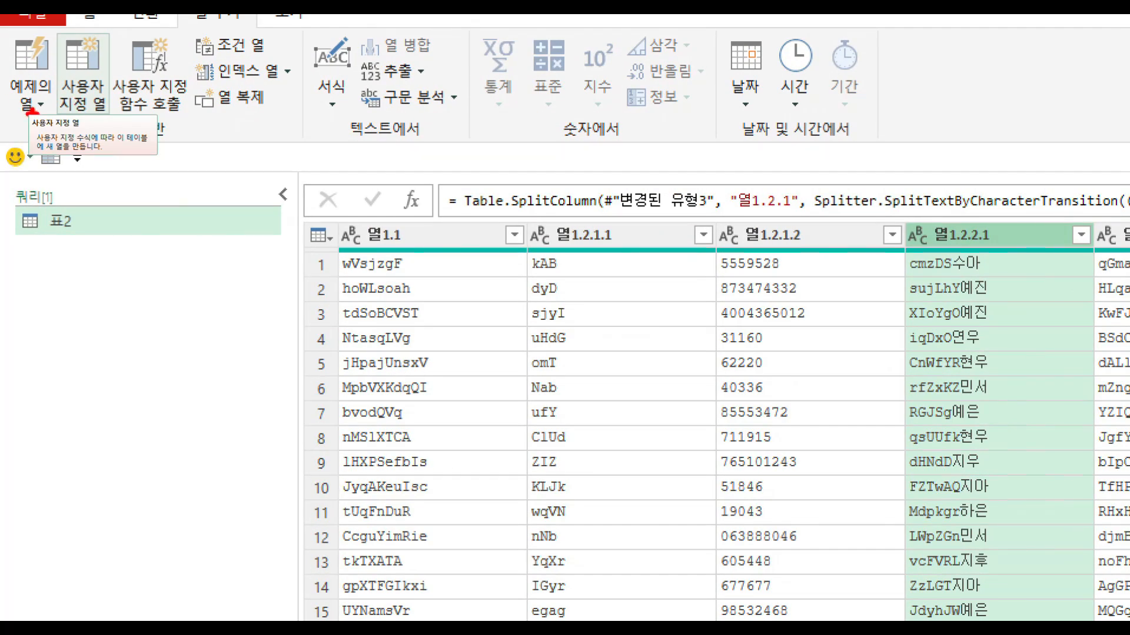
mouse_move(30, 126)
mouse_down()
mouse_move(8, 115)
mouse_move(34, 18)
mouse_move(70, 83)
mouse_move(63, 117)
mouse_up()
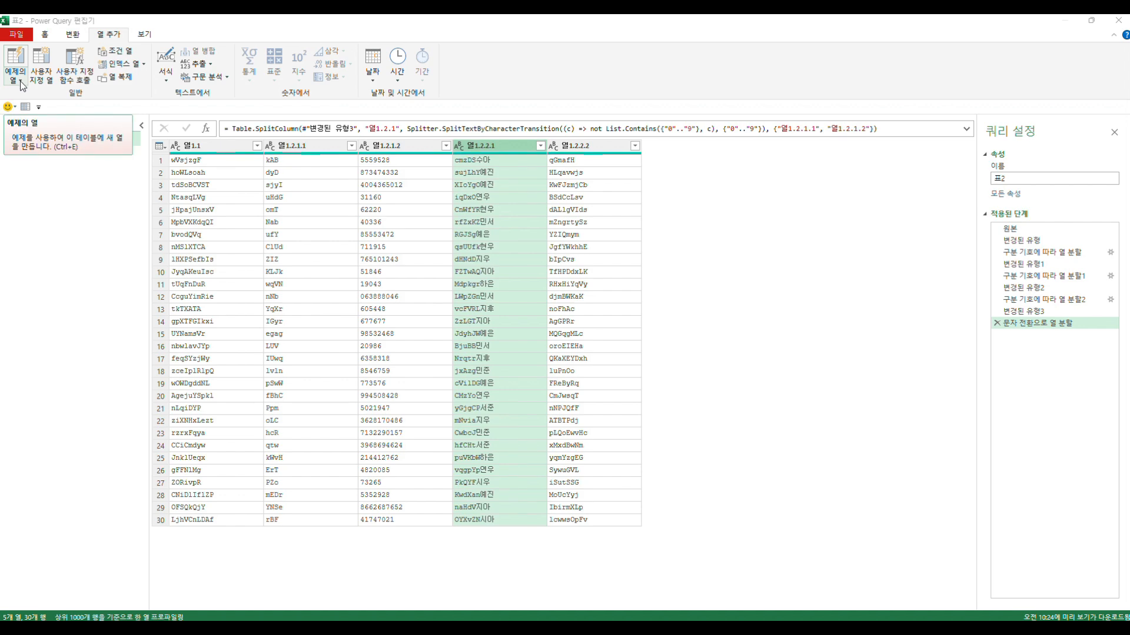
click(21, 83)
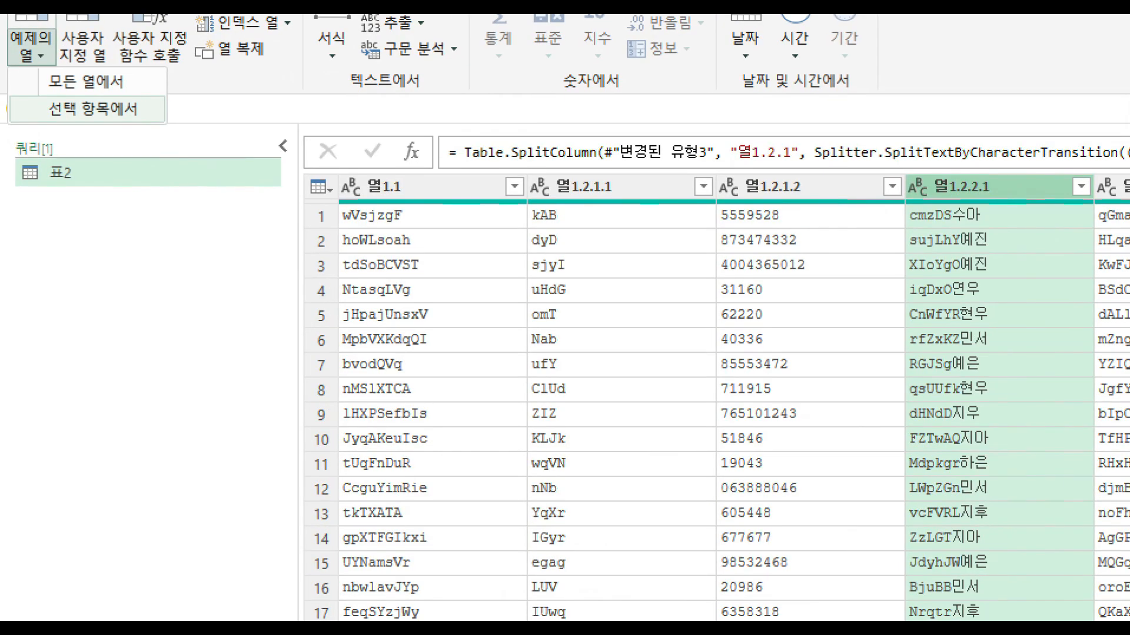
click(63, 103)
drag(694, 257, 609, 261)
mouse_move(915, 341)
mouse_down()
mouse_move(876, 187)
mouse_move(1036, 147)
mouse_move(1098, 274)
mouse_move(1047, 327)
mouse_up()
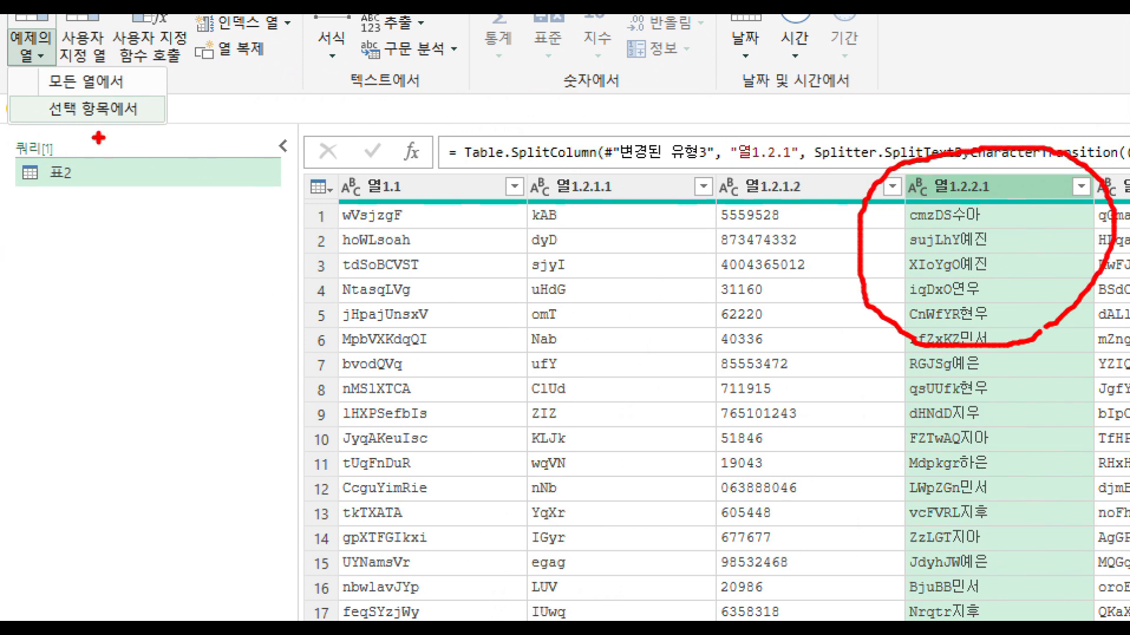
mouse_move(109, 132)
mouse_down()
mouse_move(53, 139)
mouse_move(56, 85)
mouse_move(130, 127)
mouse_up()
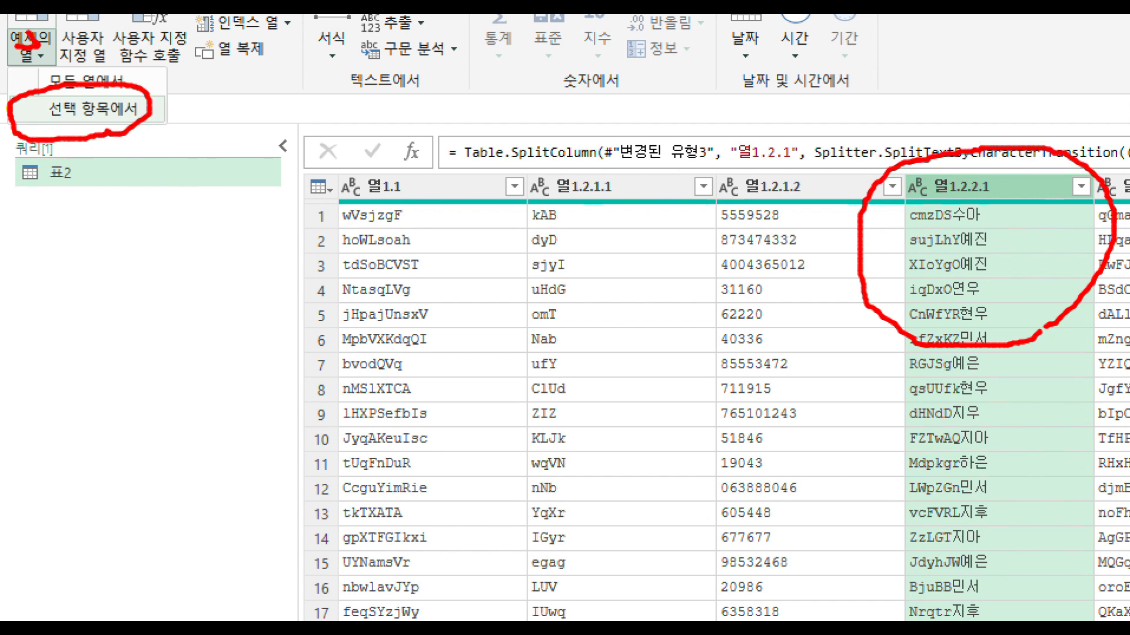
drag(38, 41, 9, 52)
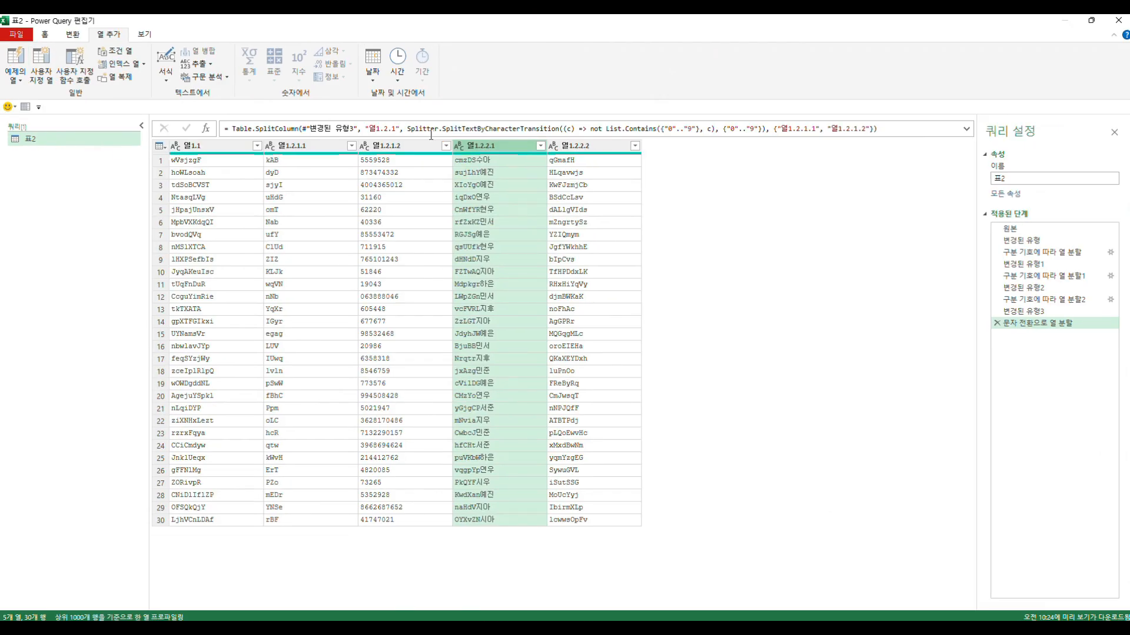
click(23, 85)
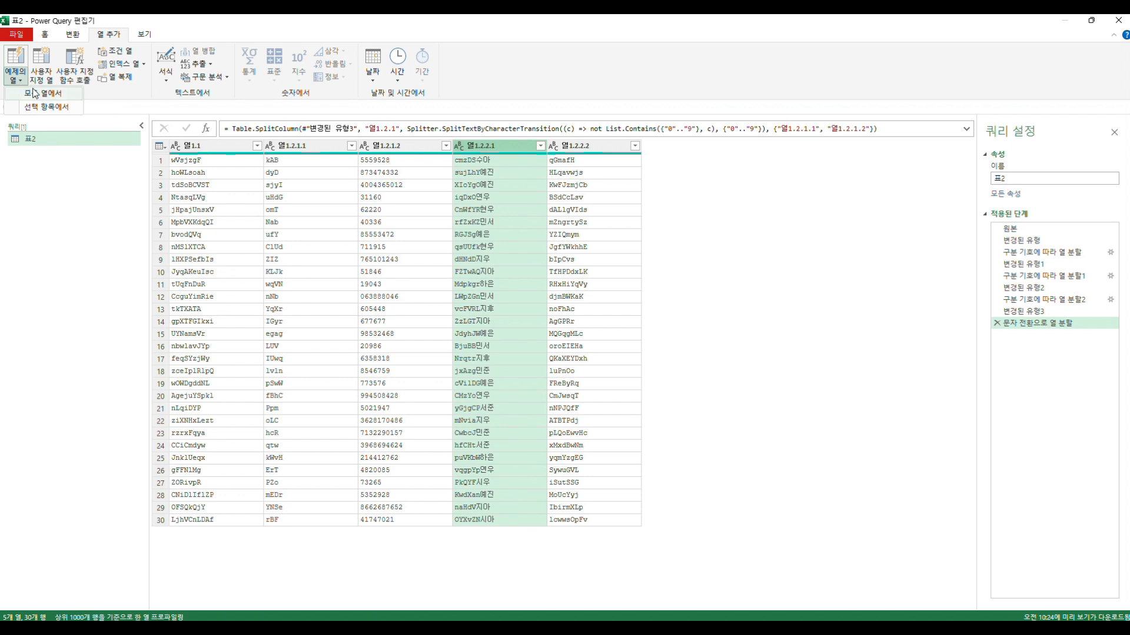
click(51, 110)
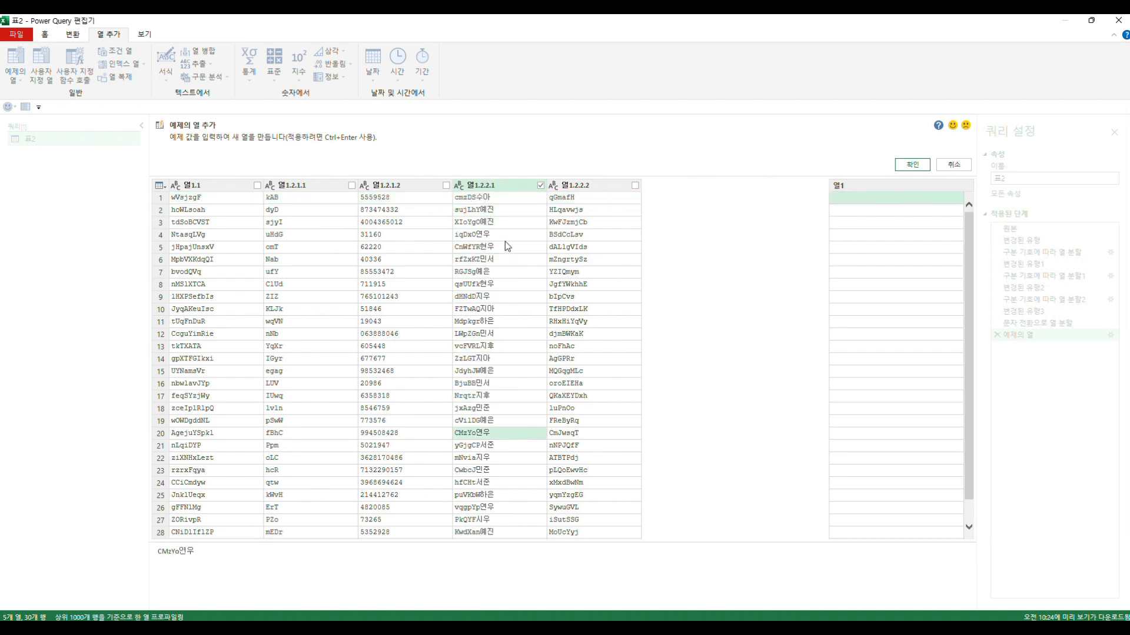
- Enter the two Korean characters ending the first 열1.2.2.1 value as the first row's example
click(504, 198)
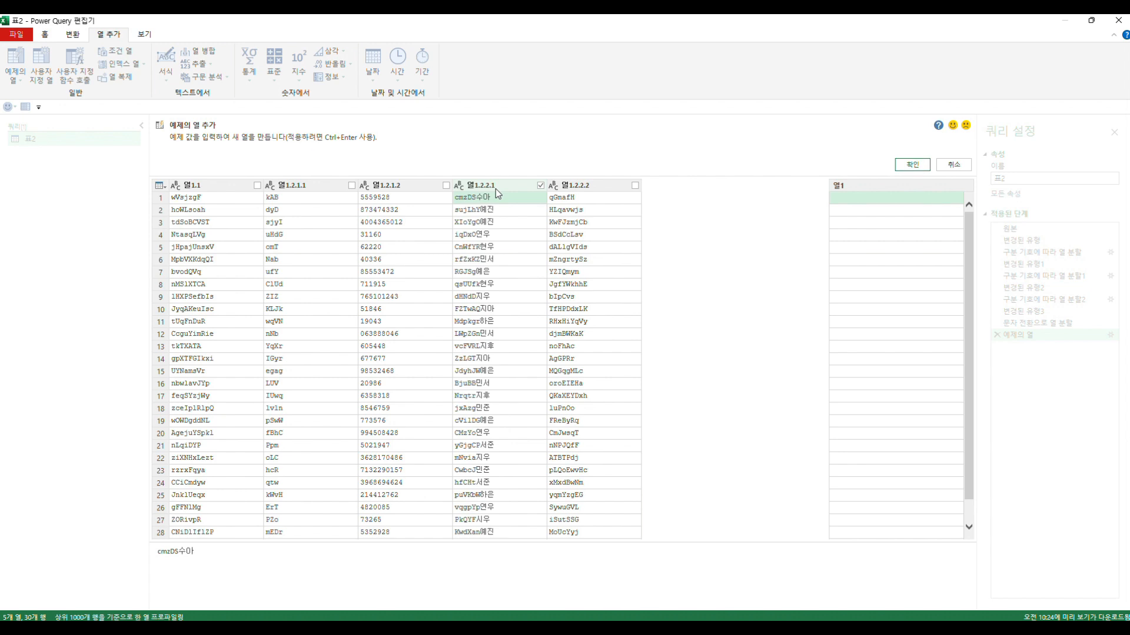
click(863, 202)
text(t)
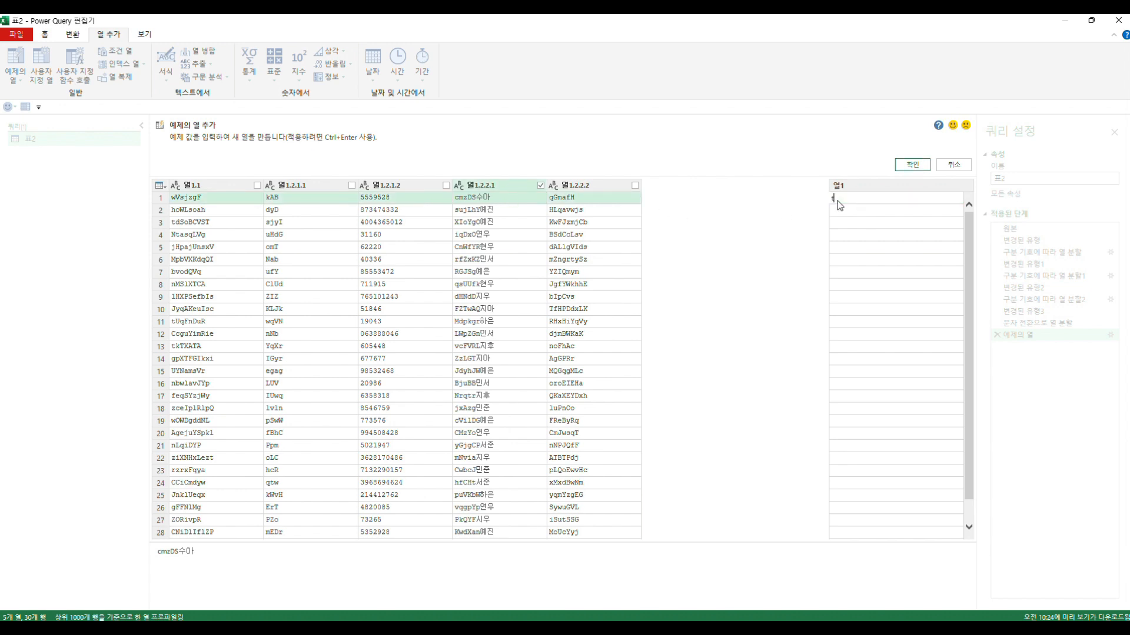
text(n)
text(아)
key(Return)
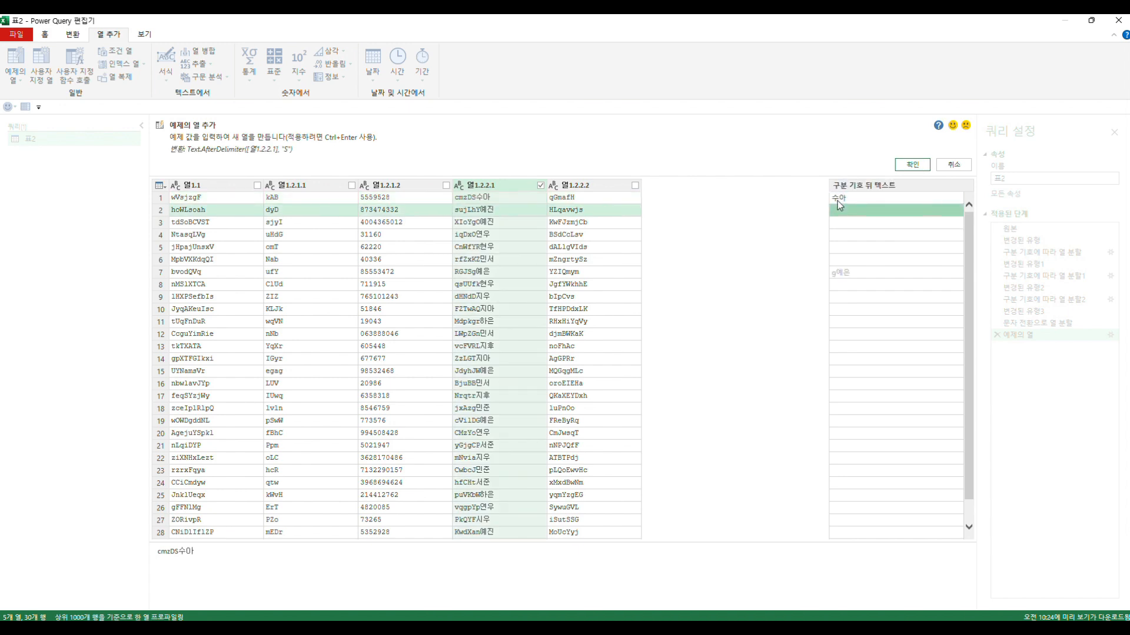
- Enter the two Korean characters ending the second 열1.2.2.1 value as the second example and create the column
click(838, 211)
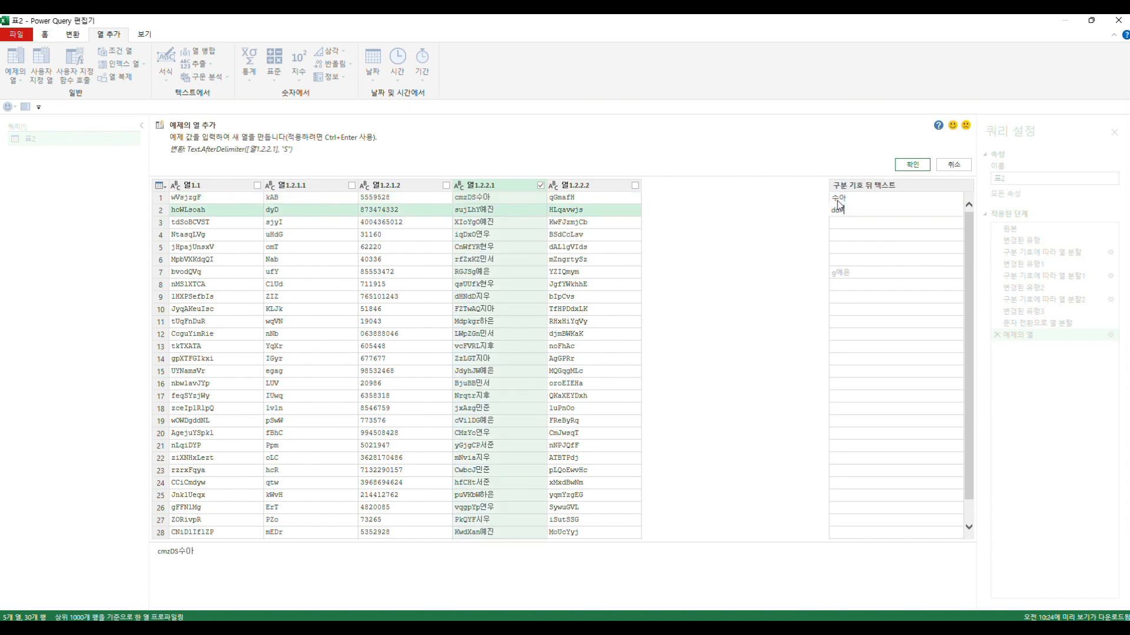
text(예진)
key(Return)
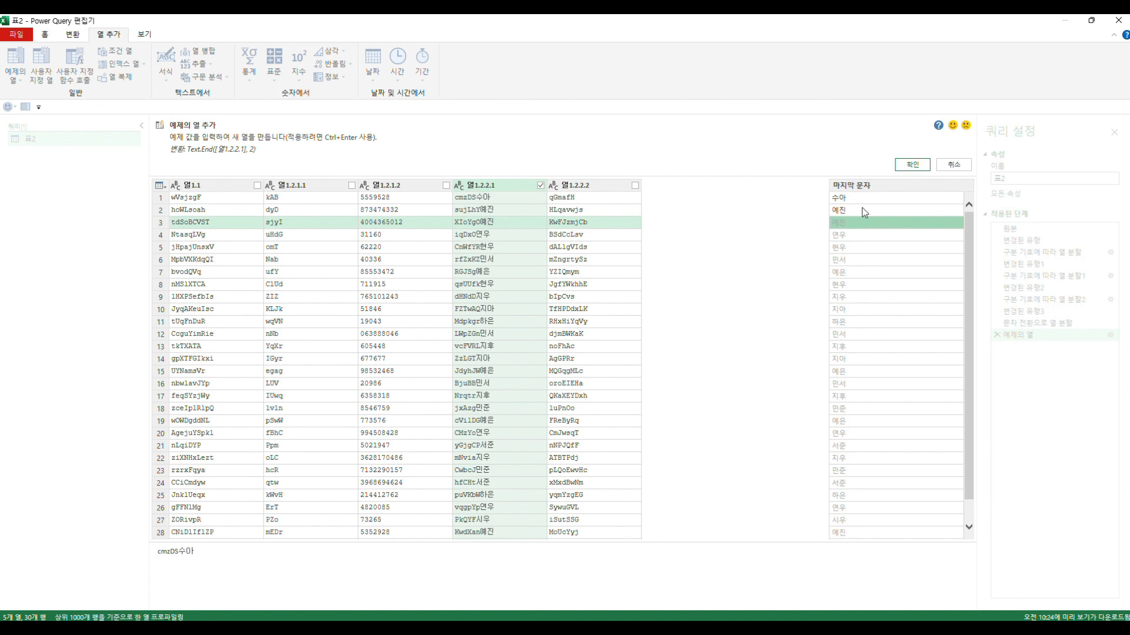
click(913, 164)
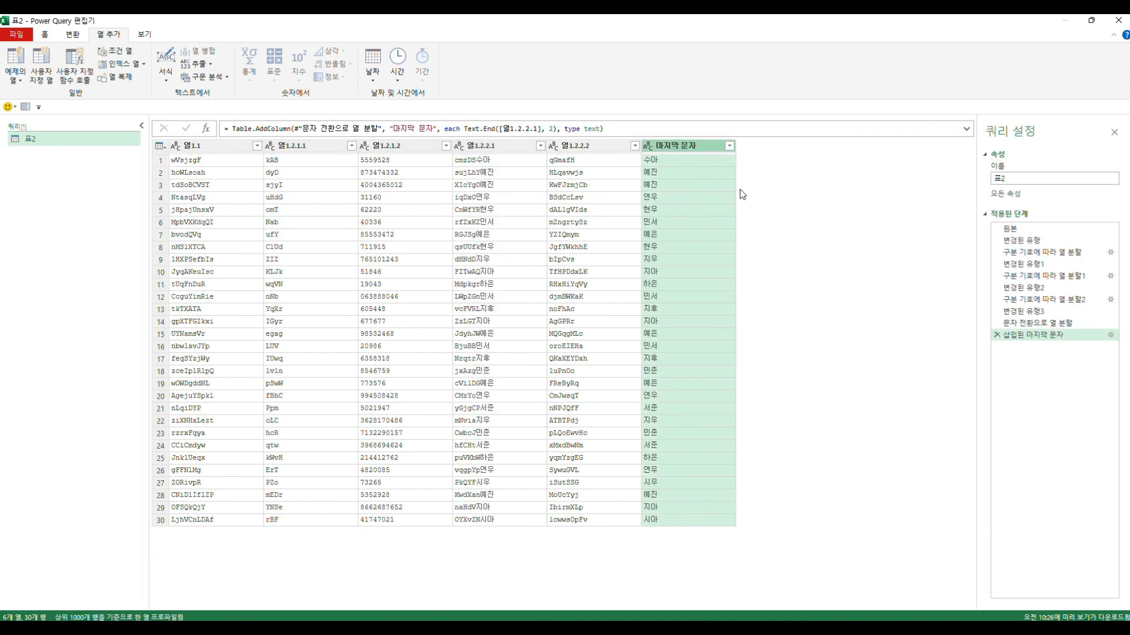
- Check the extracted Korean text in several rows of the 마지막 문자 column
click(677, 160)
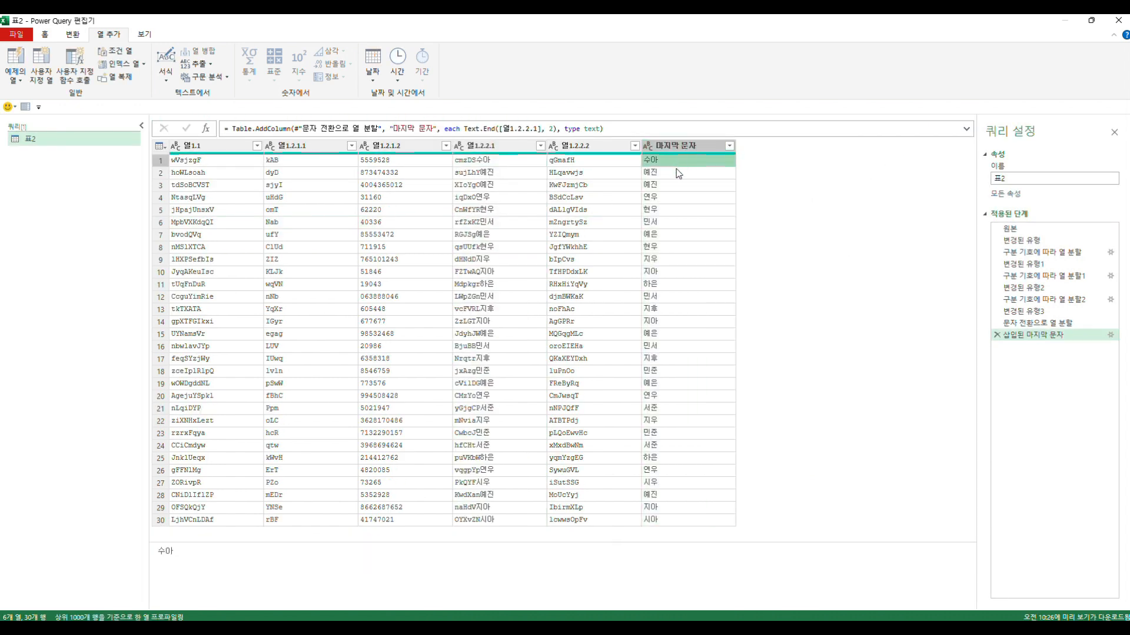
click(676, 172)
click(682, 211)
click(686, 333)
click(687, 395)
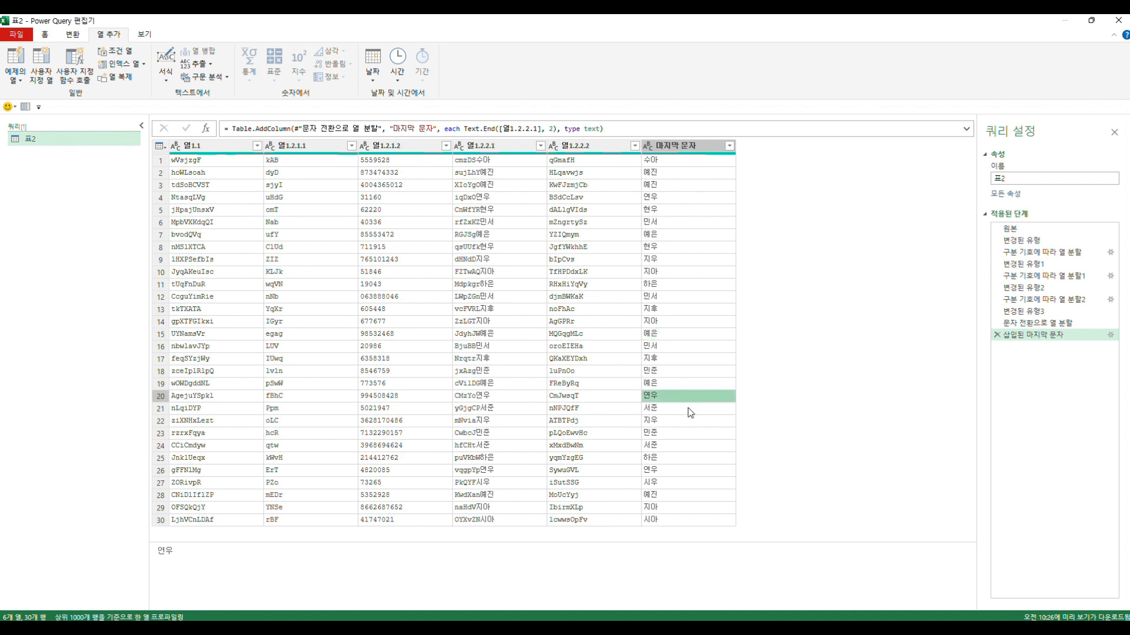
click(689, 433)
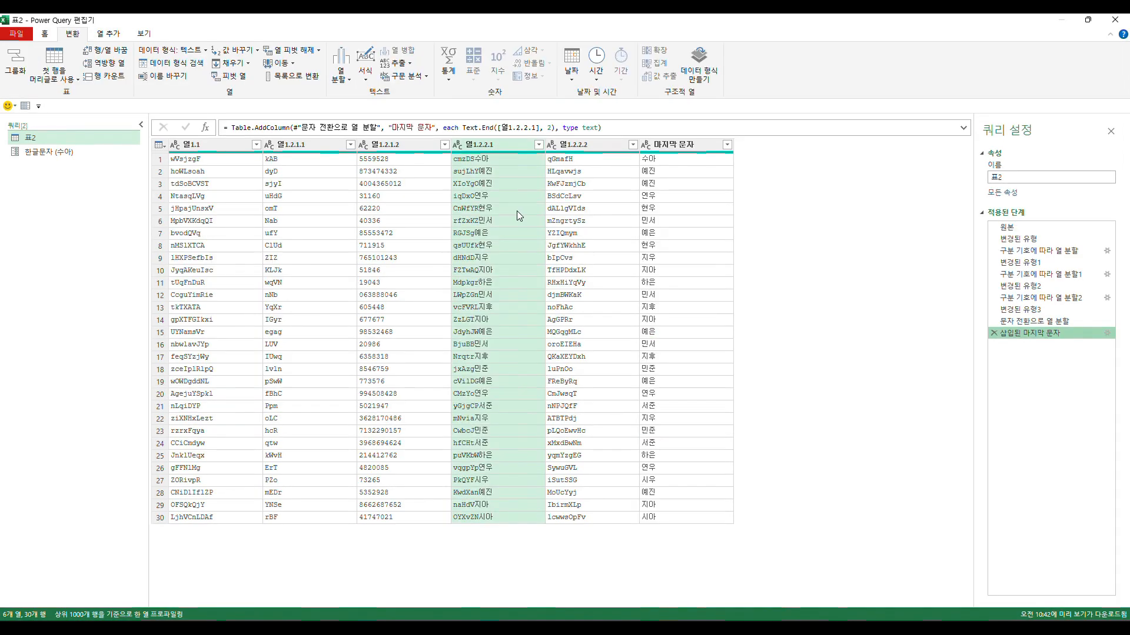
- Split column 열1.2.2.1 by number of characters, taking 2 characters once from as far right as possible
click(485, 159)
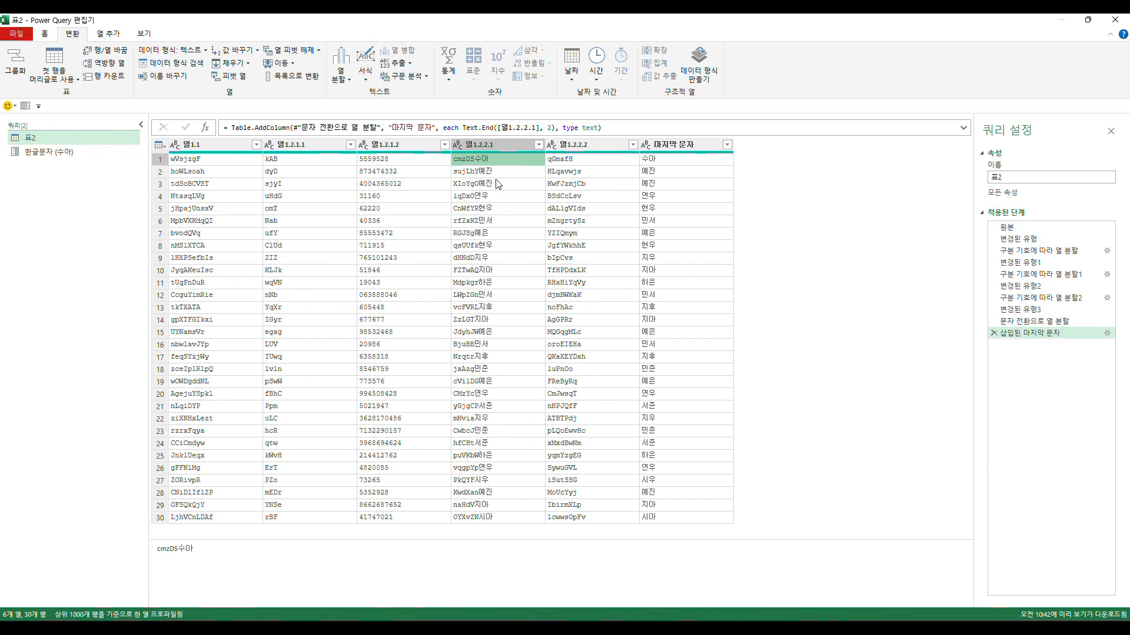
click(488, 144)
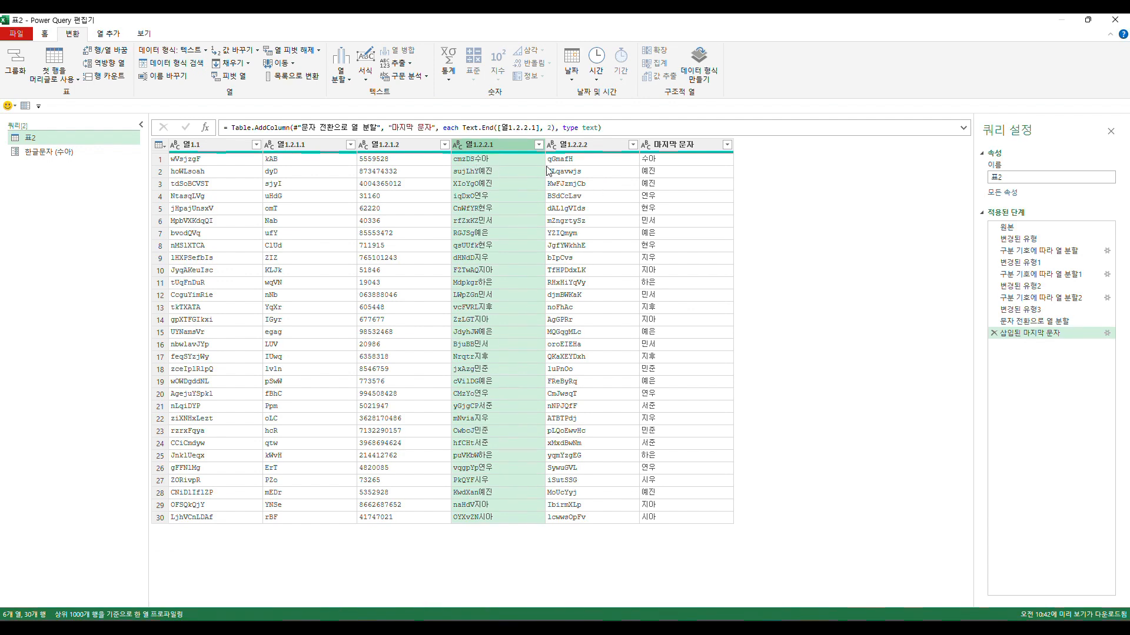
click(342, 75)
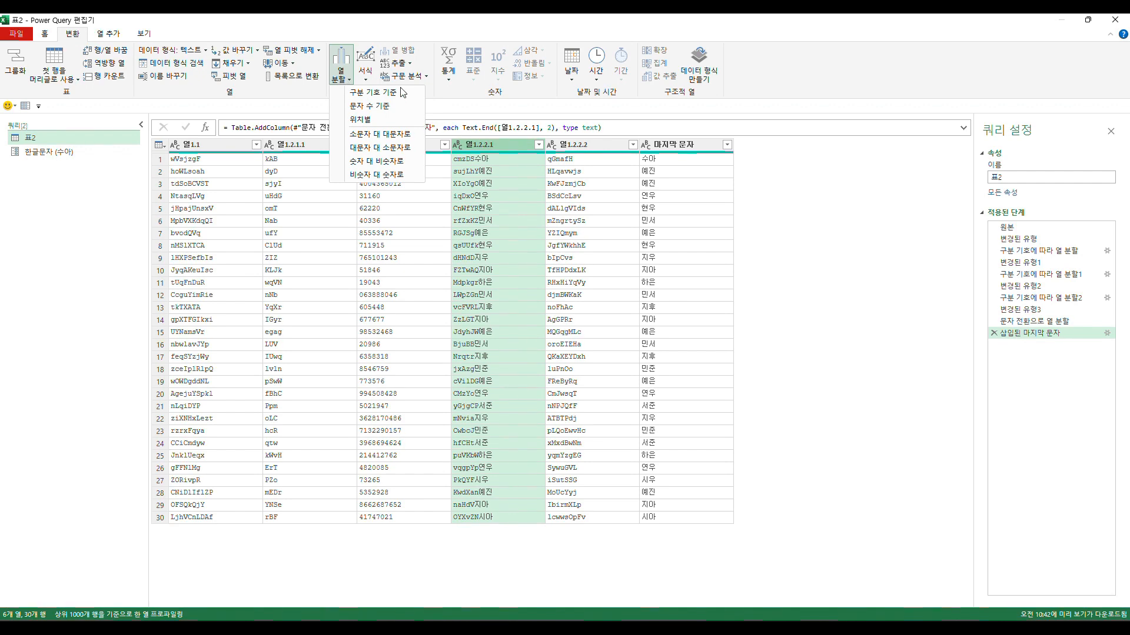
click(364, 111)
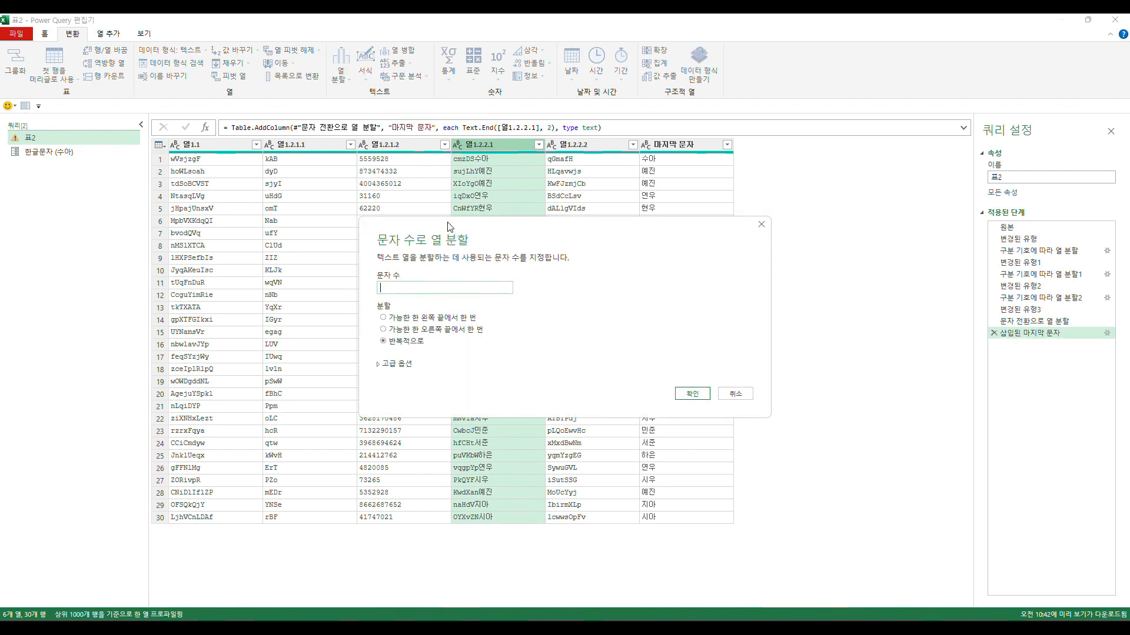
drag(450, 228, 662, 206)
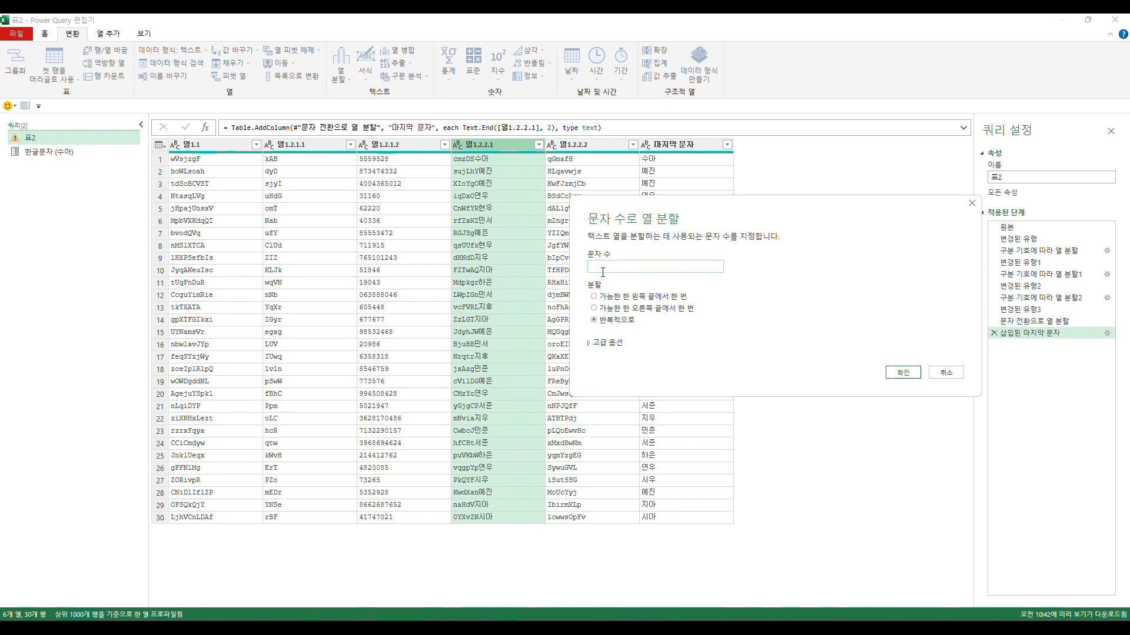
click(604, 308)
click(616, 268)
click(904, 372)
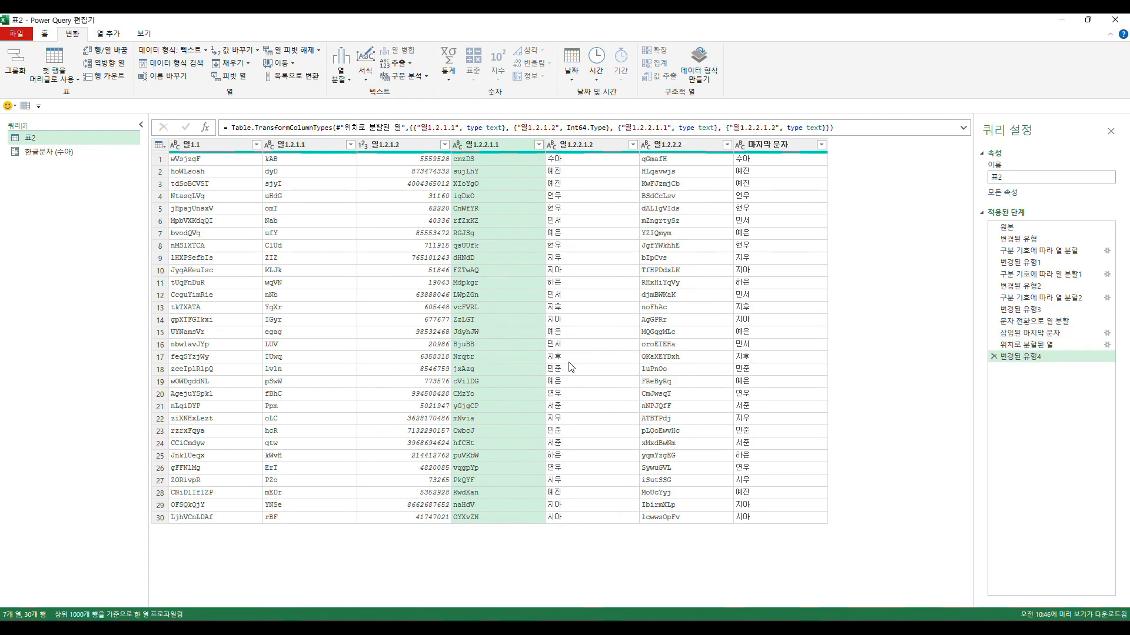
- Select the 마지막 문자 column and compare the commands for adding columns with those for transforming them
click(755, 147)
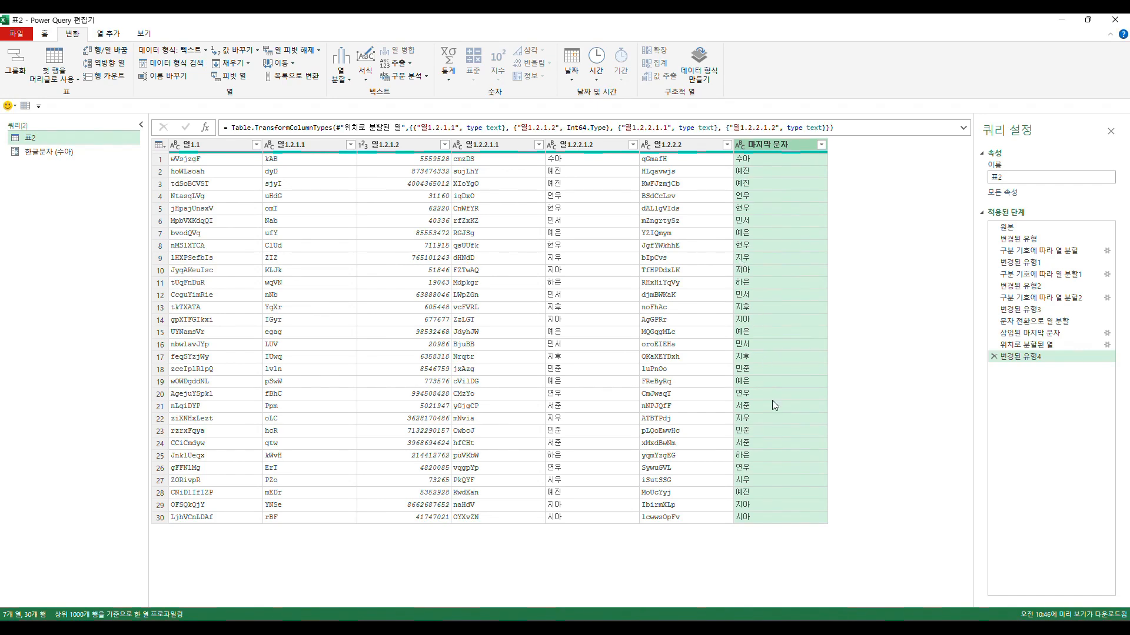
click(106, 36)
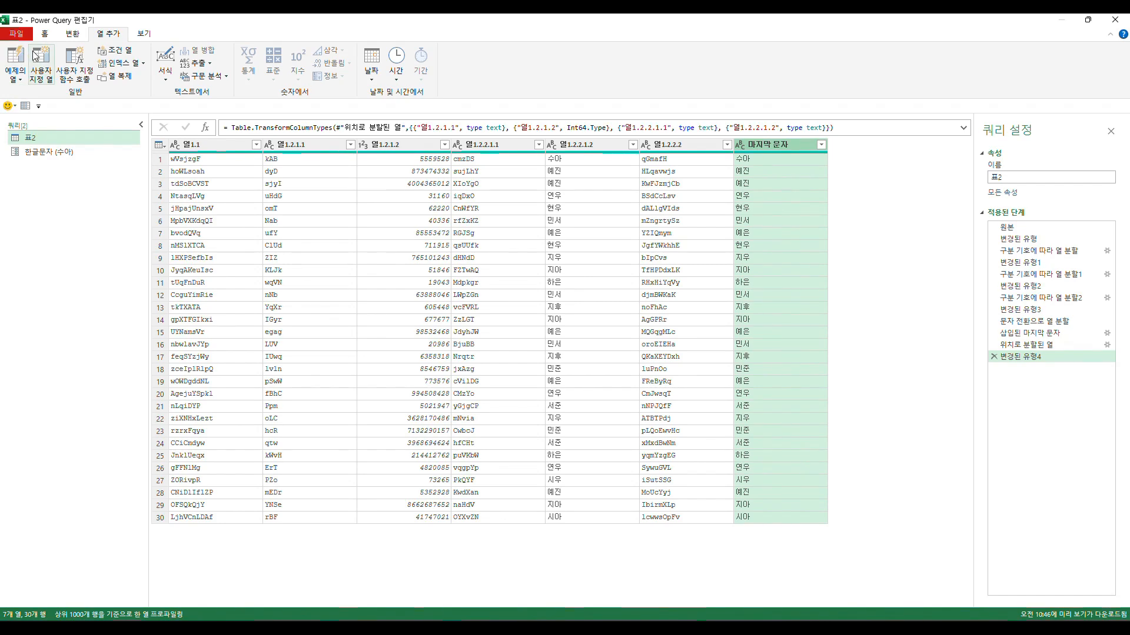
click(72, 34)
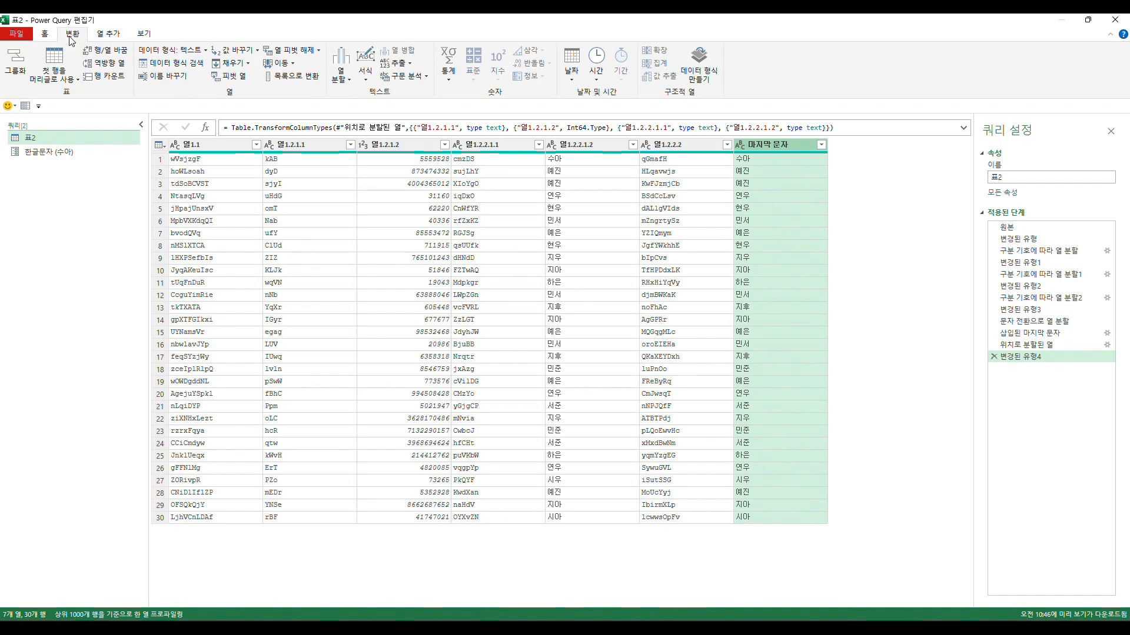
click(341, 72)
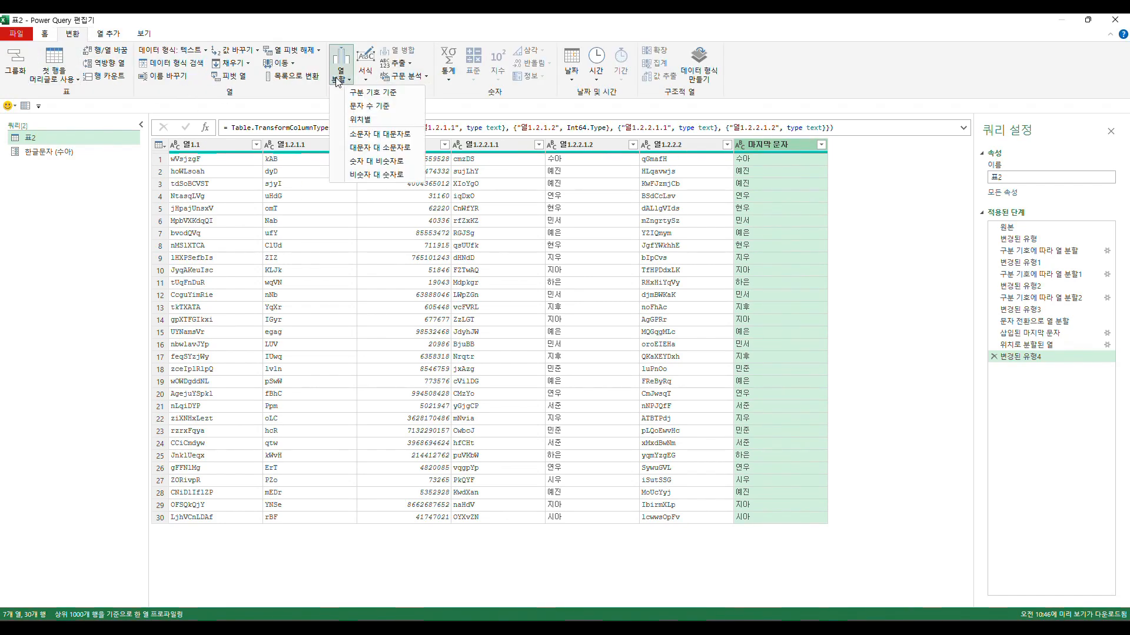
click(368, 106)
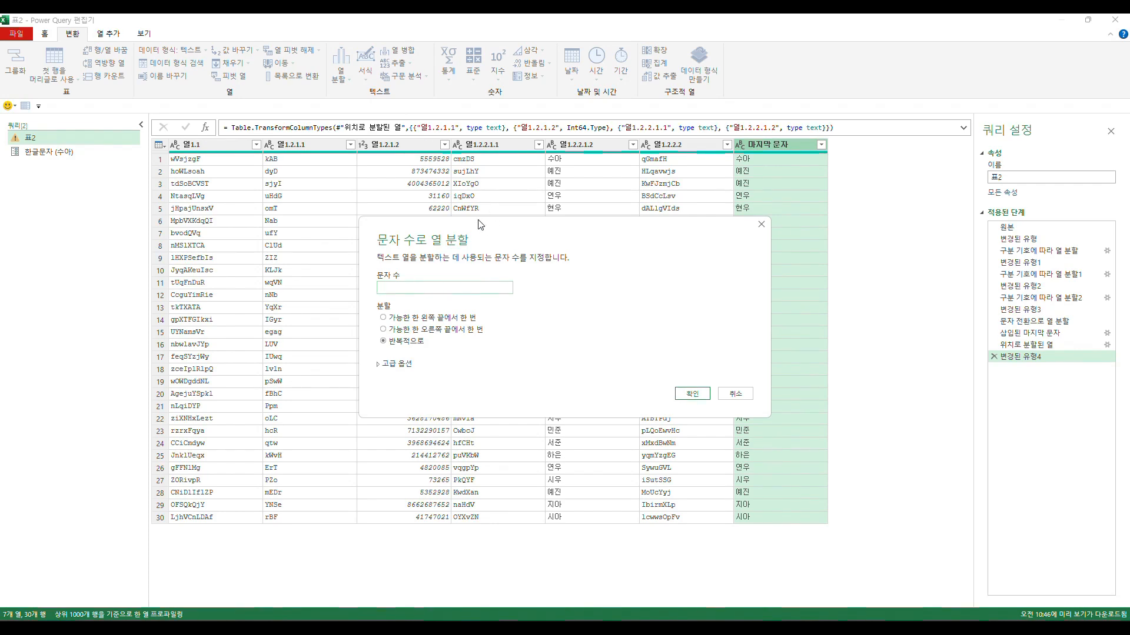
drag(650, 206, 650, 206)
text(2)
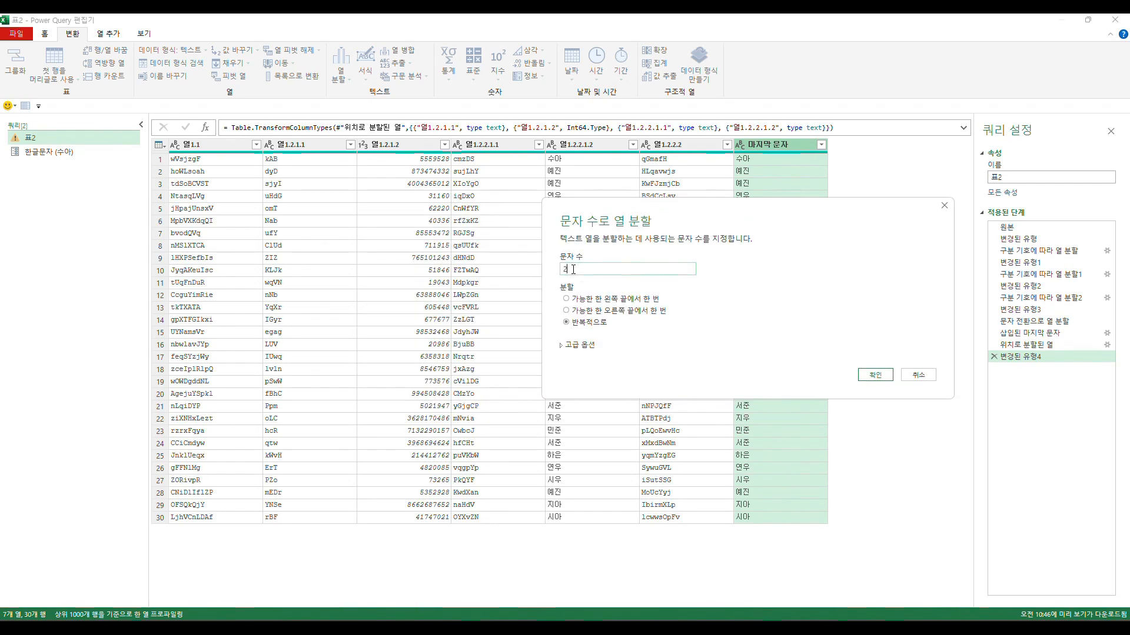
click(615, 311)
click(920, 377)
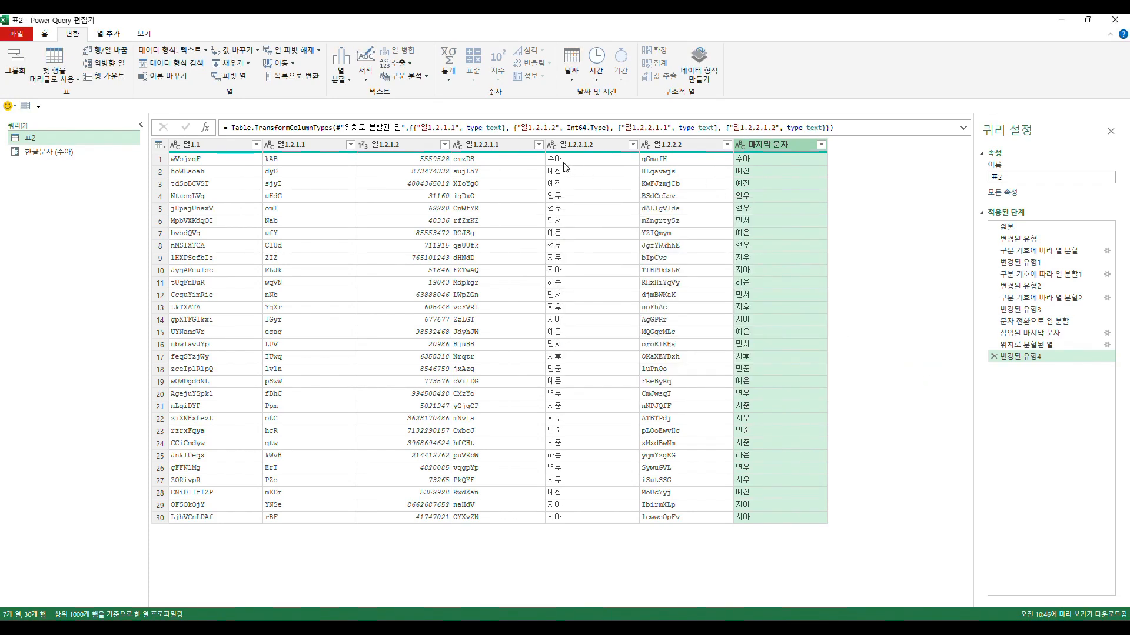
- Review each split column from 열1.1 onward and compare 열1.2.2.1.2 with the 마지막 문자 column
click(215, 146)
click(295, 146)
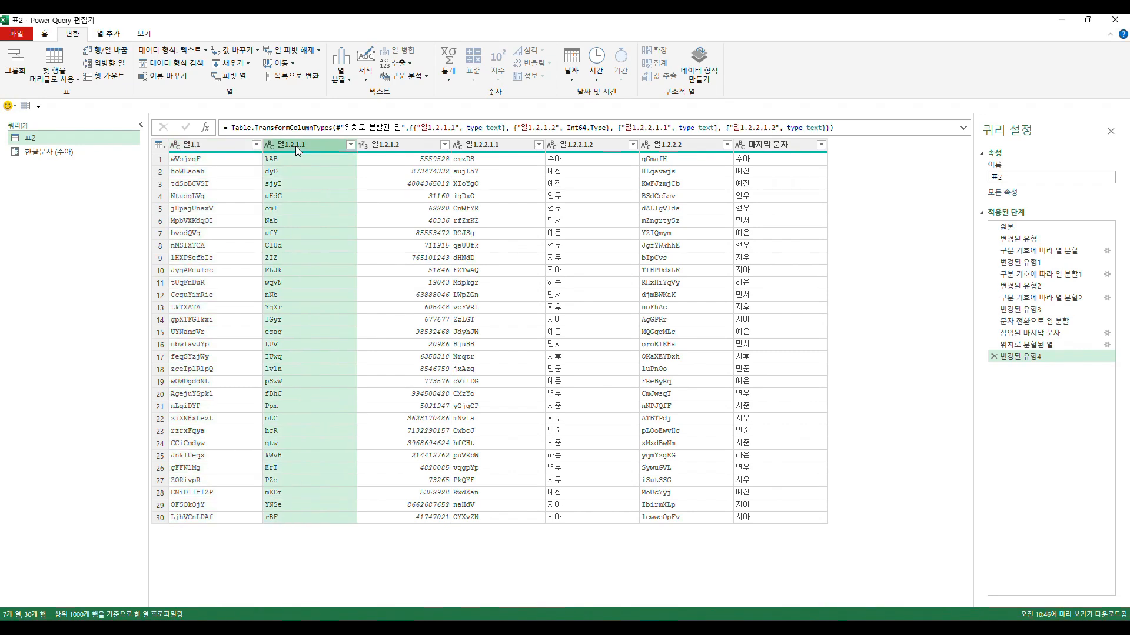
click(394, 145)
click(525, 147)
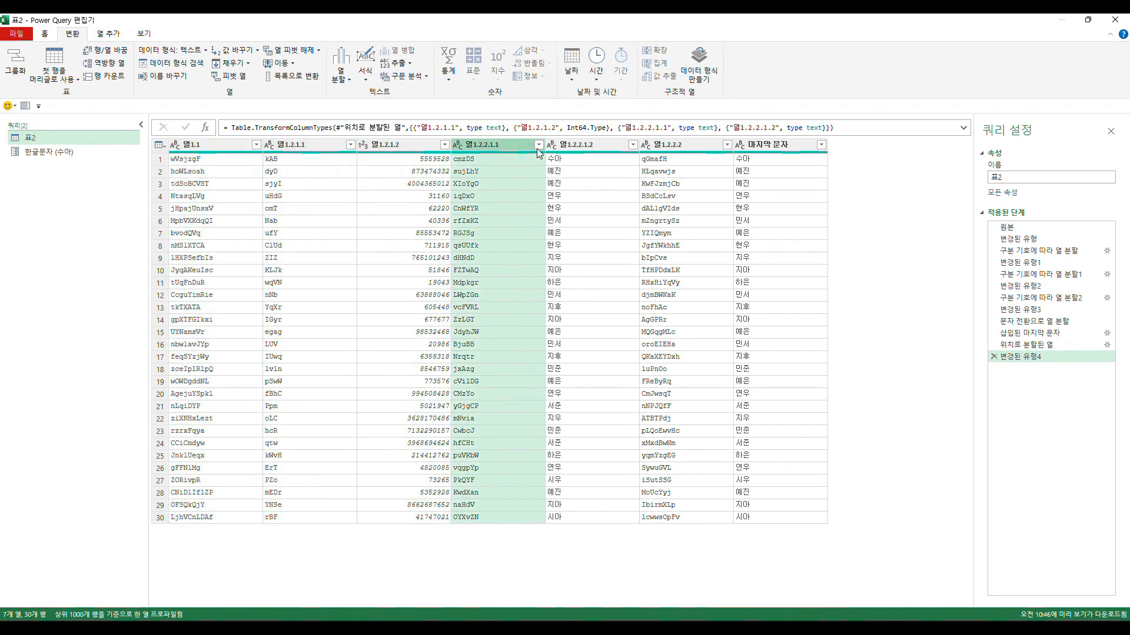
click(612, 146)
click(665, 147)
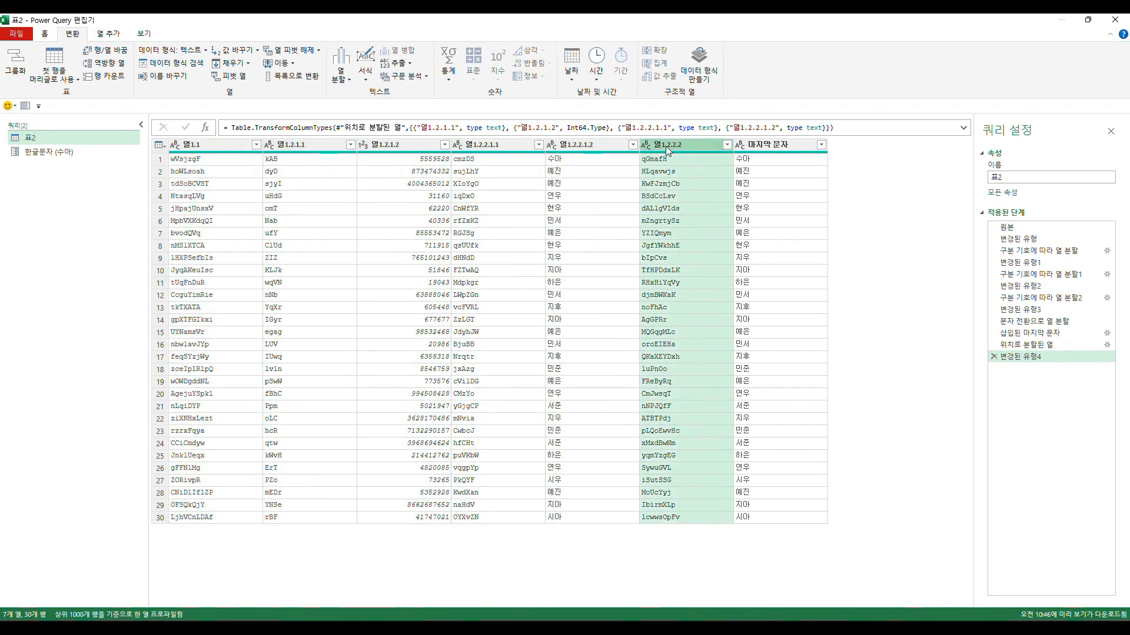
click(768, 145)
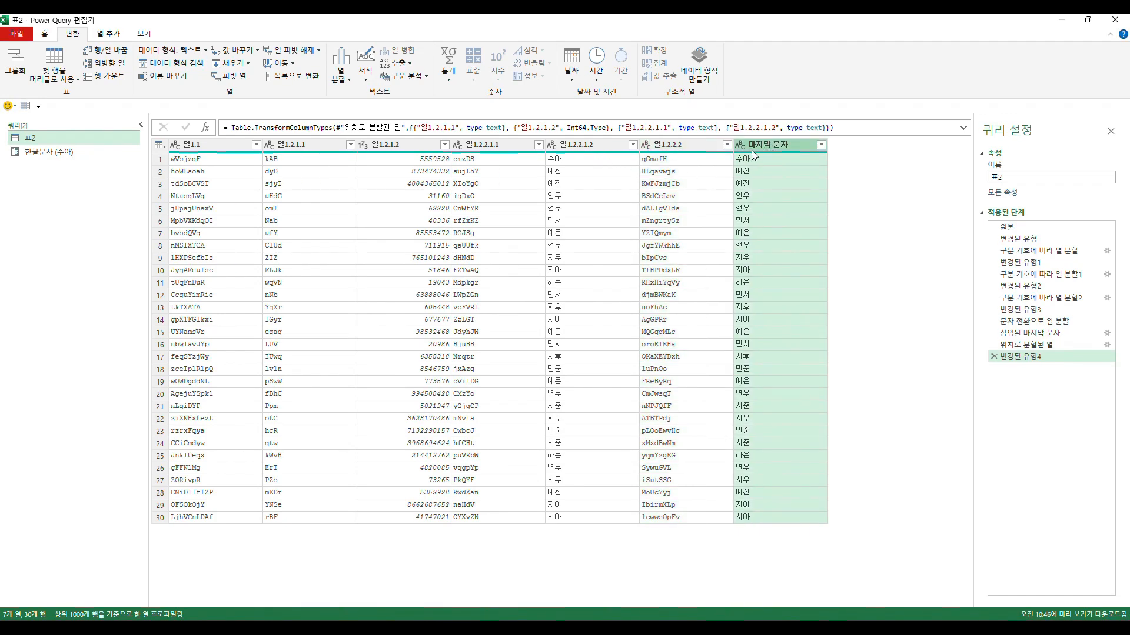
click(588, 146)
click(748, 148)
click(605, 148)
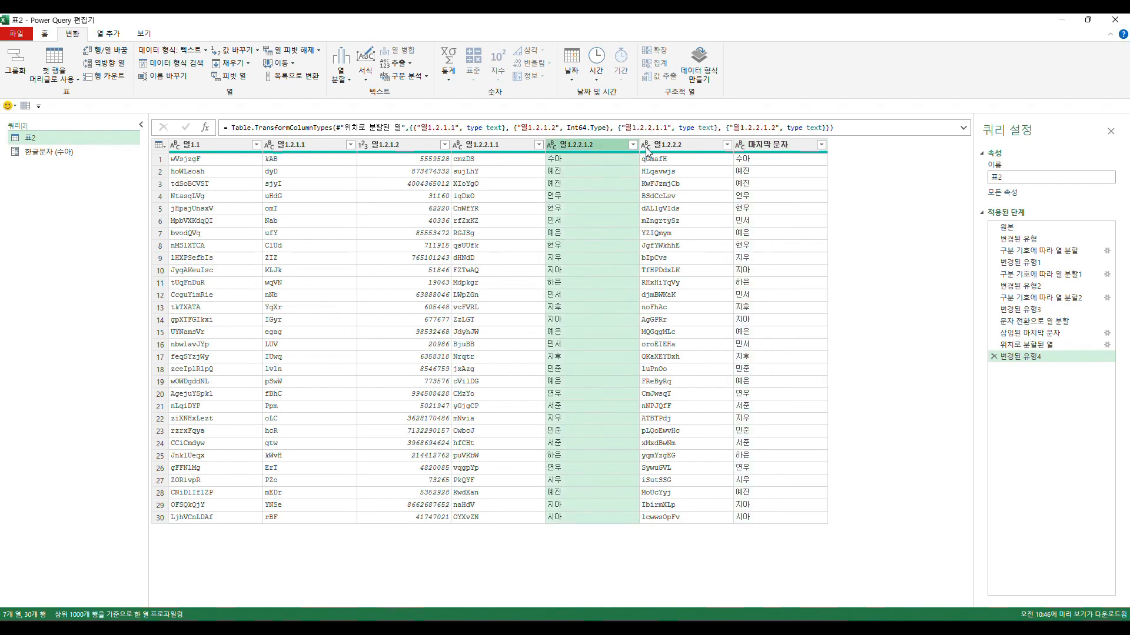
- Remove the 마지막 문자 column from the 표2 query
click(760, 149)
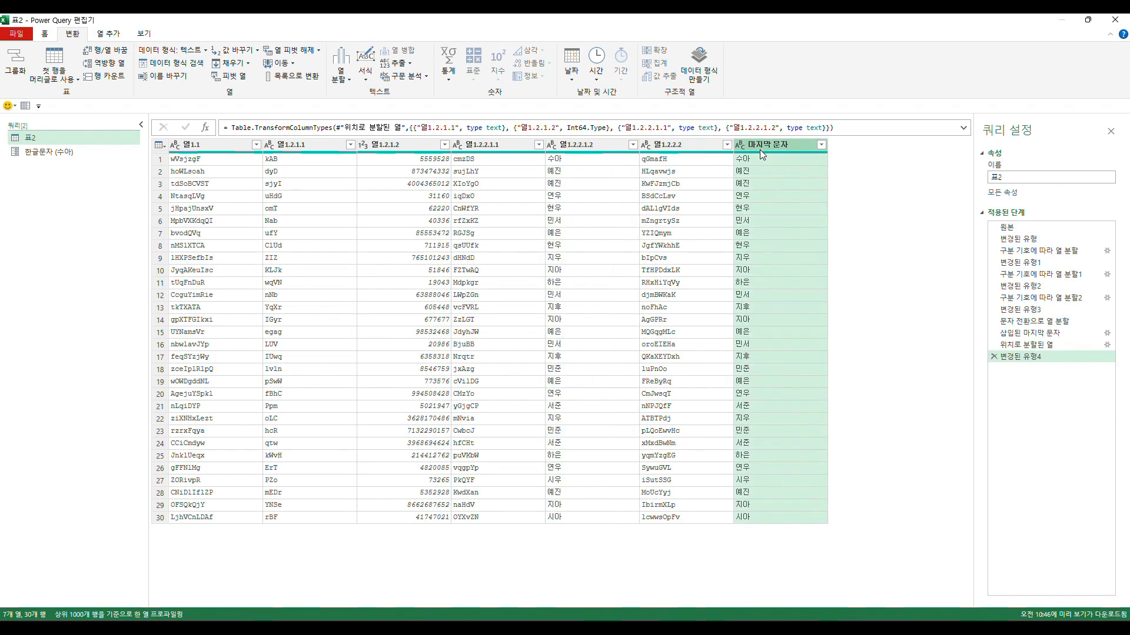
right_click(760, 150)
click(792, 173)
click(341, 218)
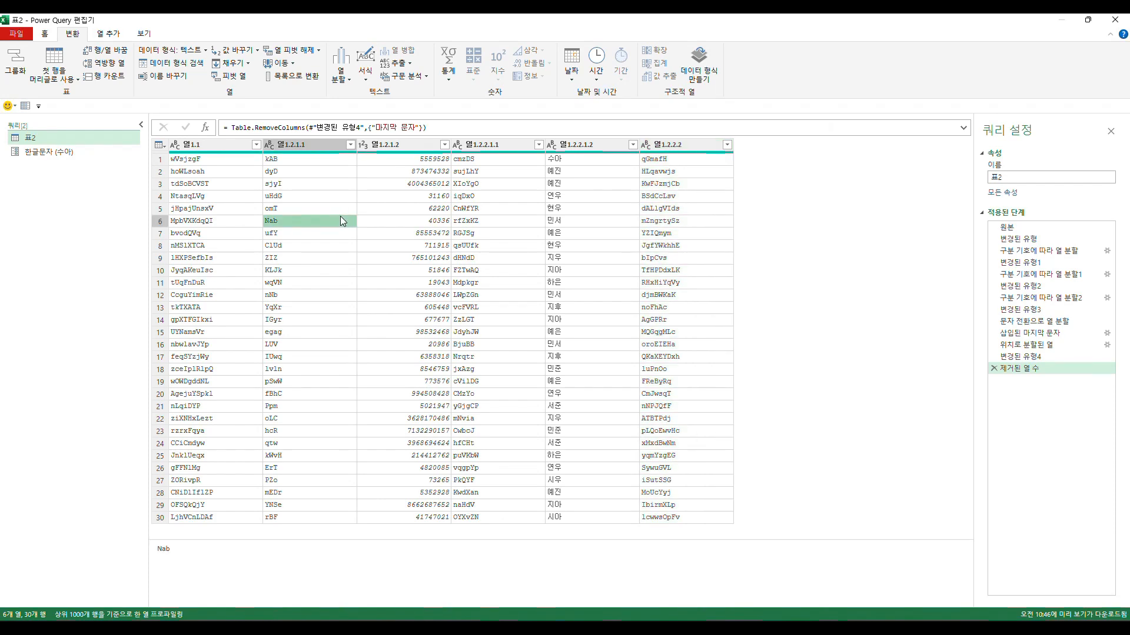
- Delete the 한글문자 query from the query list, keeping only 표2
right_click(62, 151)
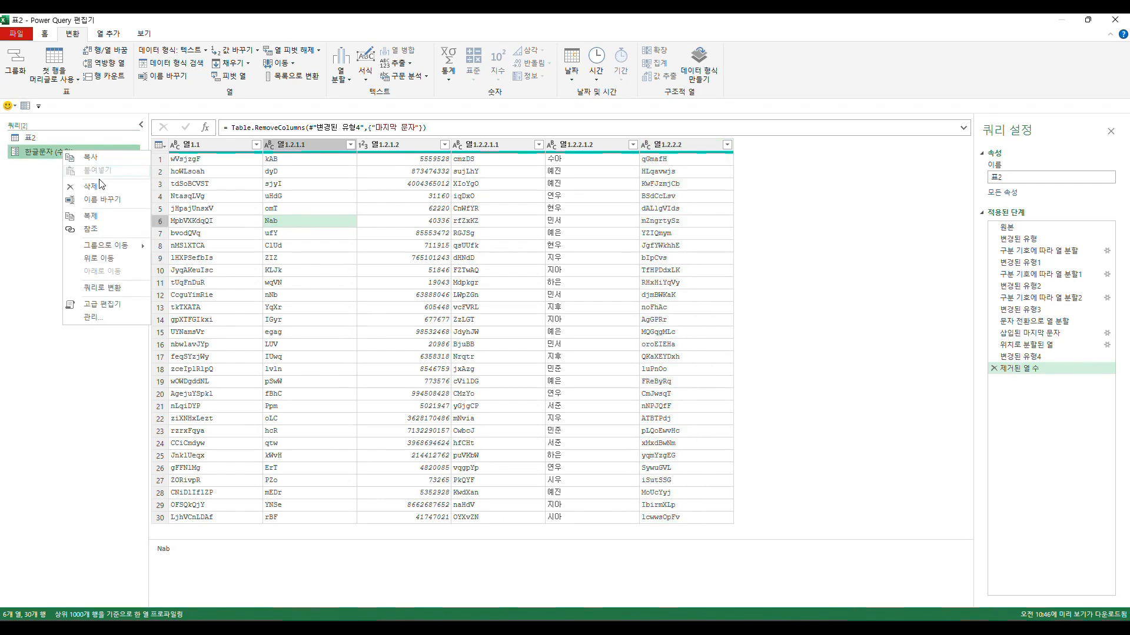
click(104, 186)
click(621, 340)
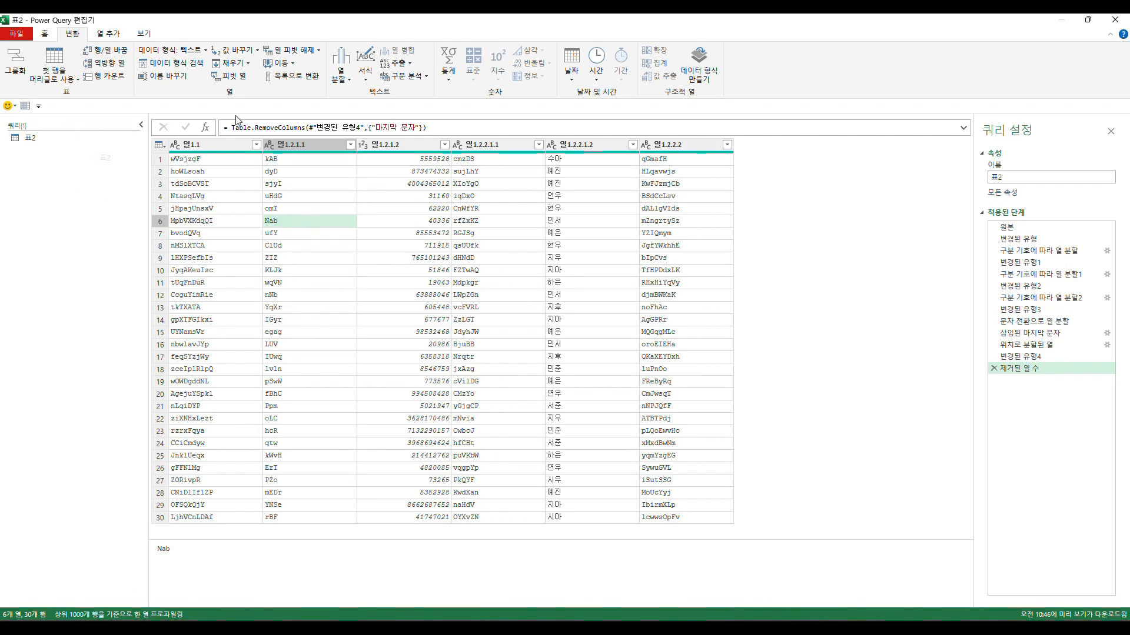
- Close the query editor and load 표2 as a table on a new worksheet, adding it to the data model
click(44, 34)
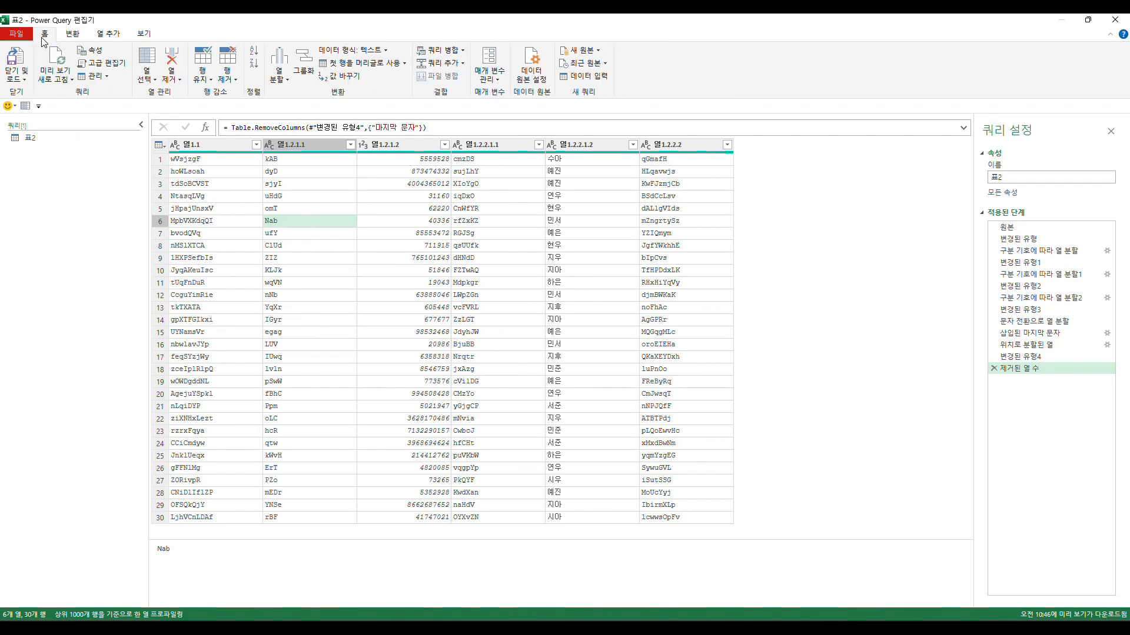
click(11, 83)
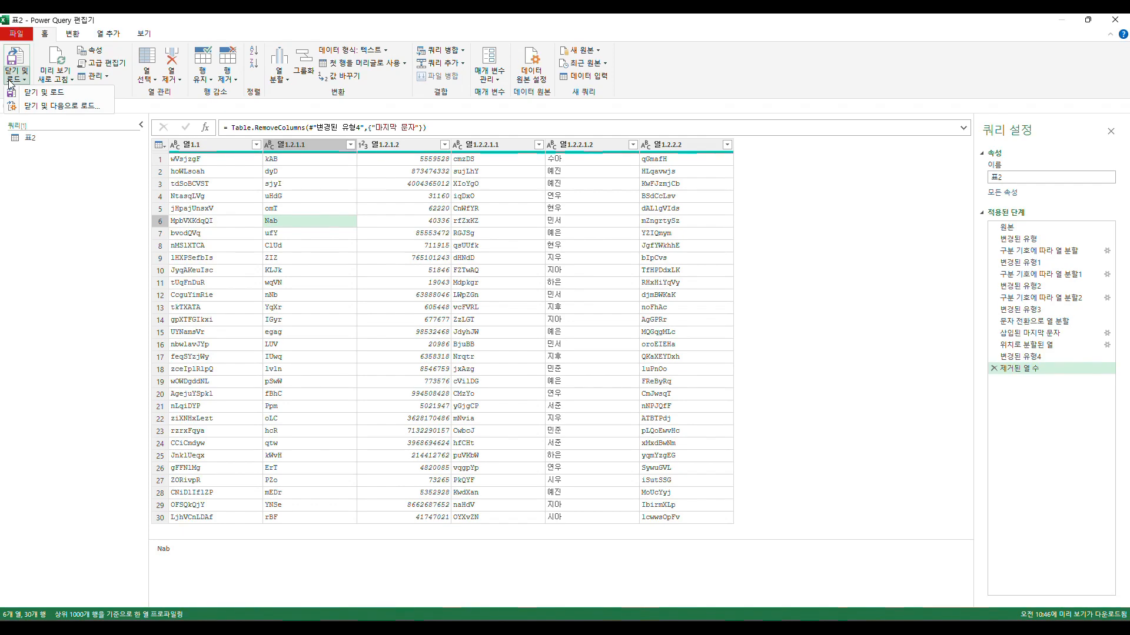
click(63, 106)
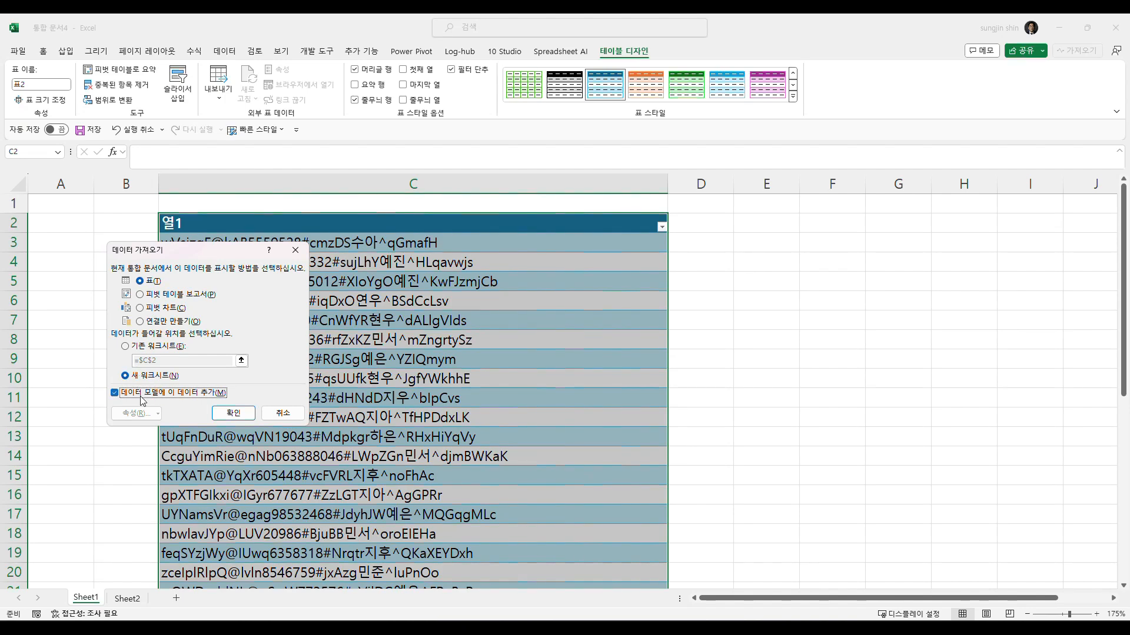
click(233, 413)
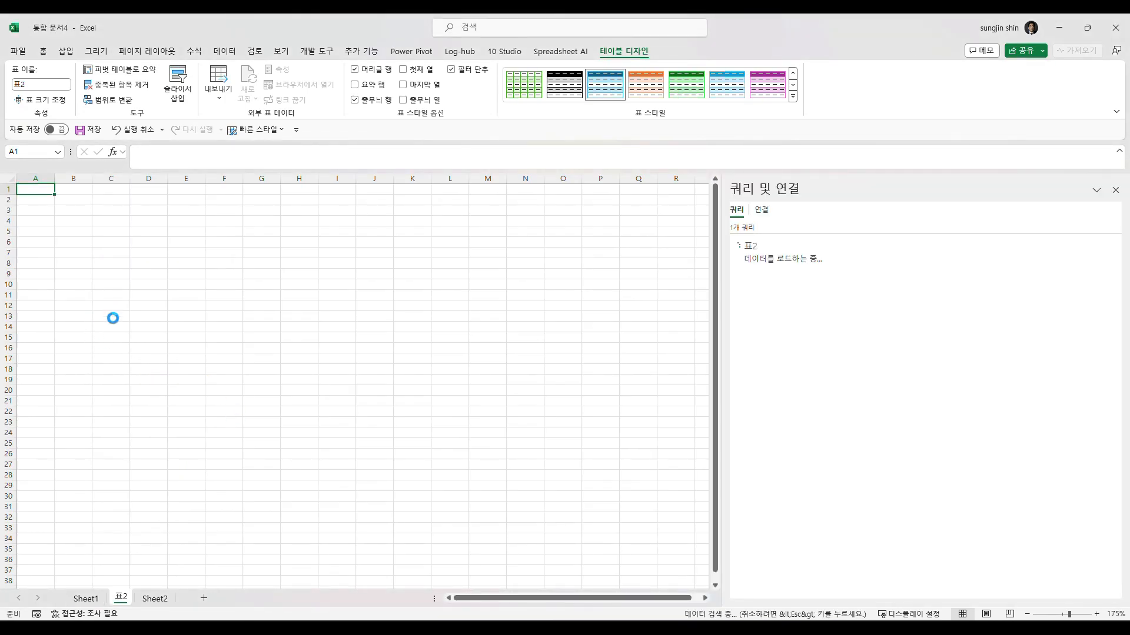
click(141, 295)
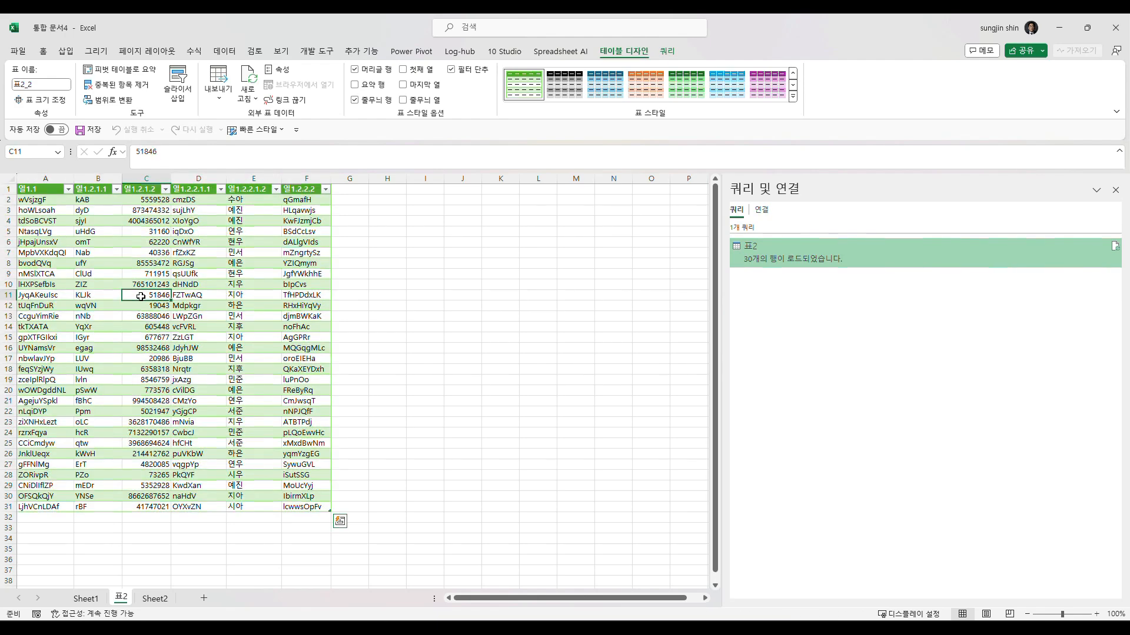
- Compare the original combined text on Sheet1 with the separated columns on the 표2 sheet
click(96, 600)
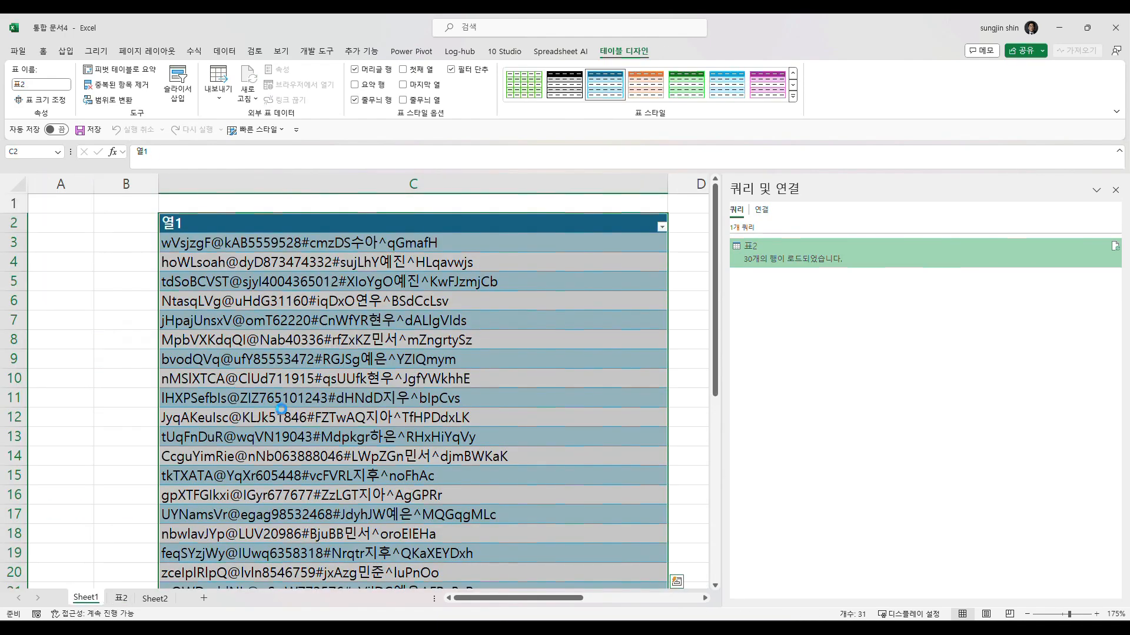
scroll(281, 408, down, 3)
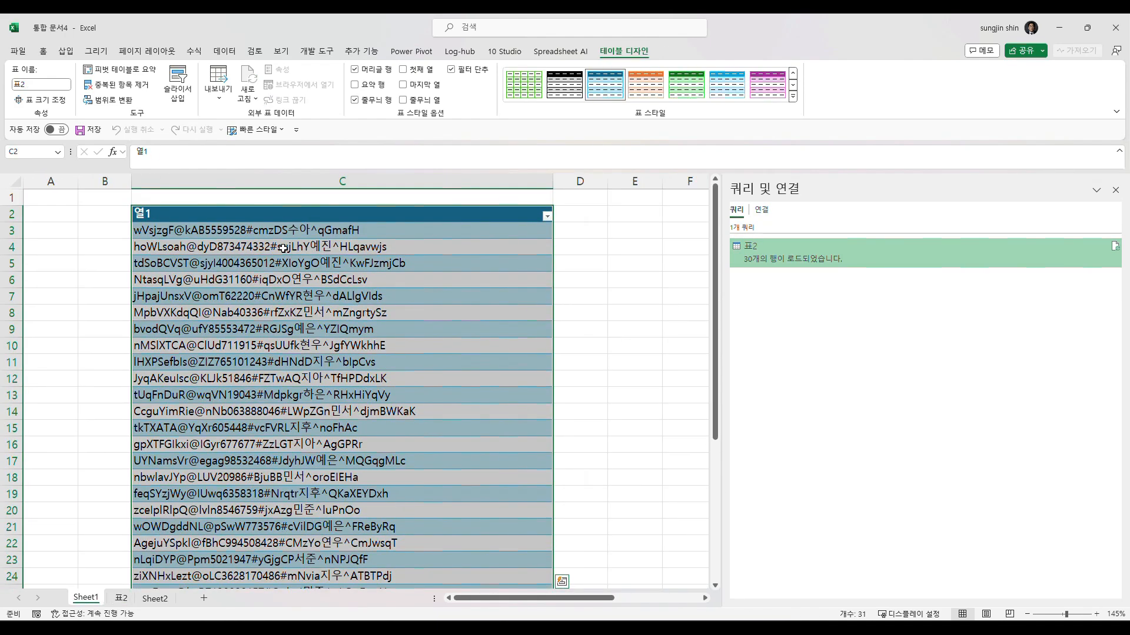
click(272, 236)
click(271, 264)
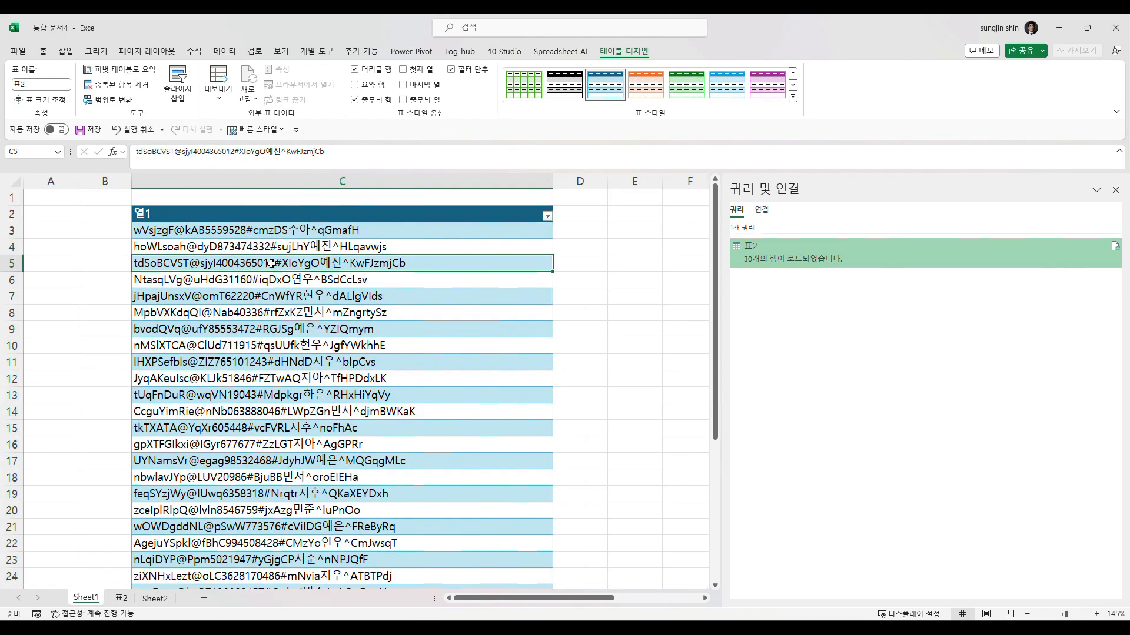
click(122, 599)
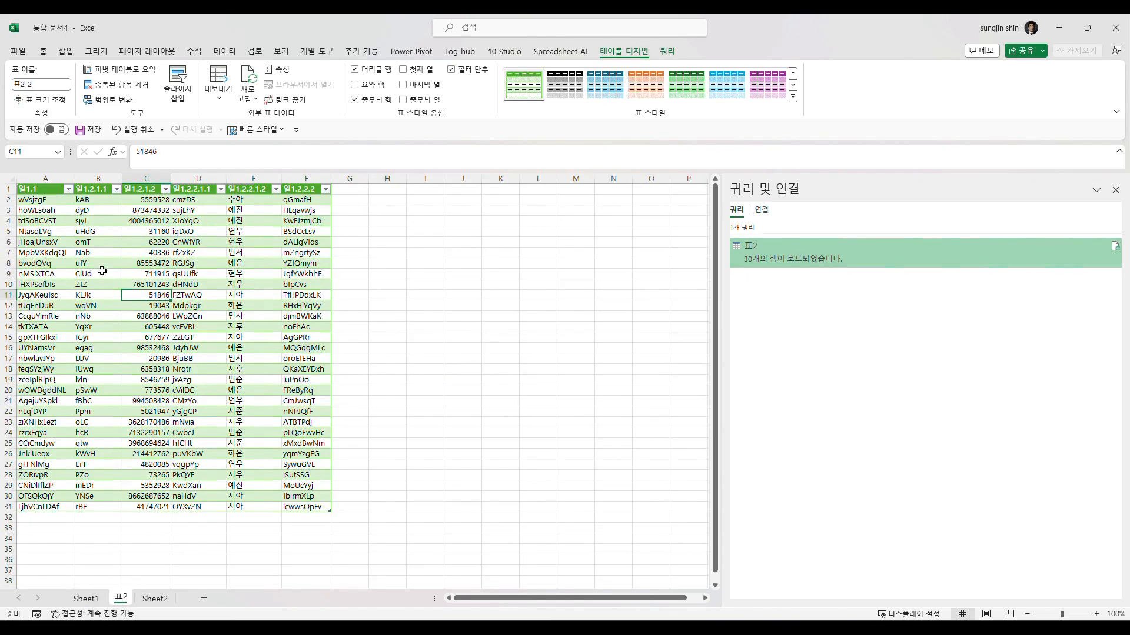
drag(35, 192, 302, 499)
click(424, 412)
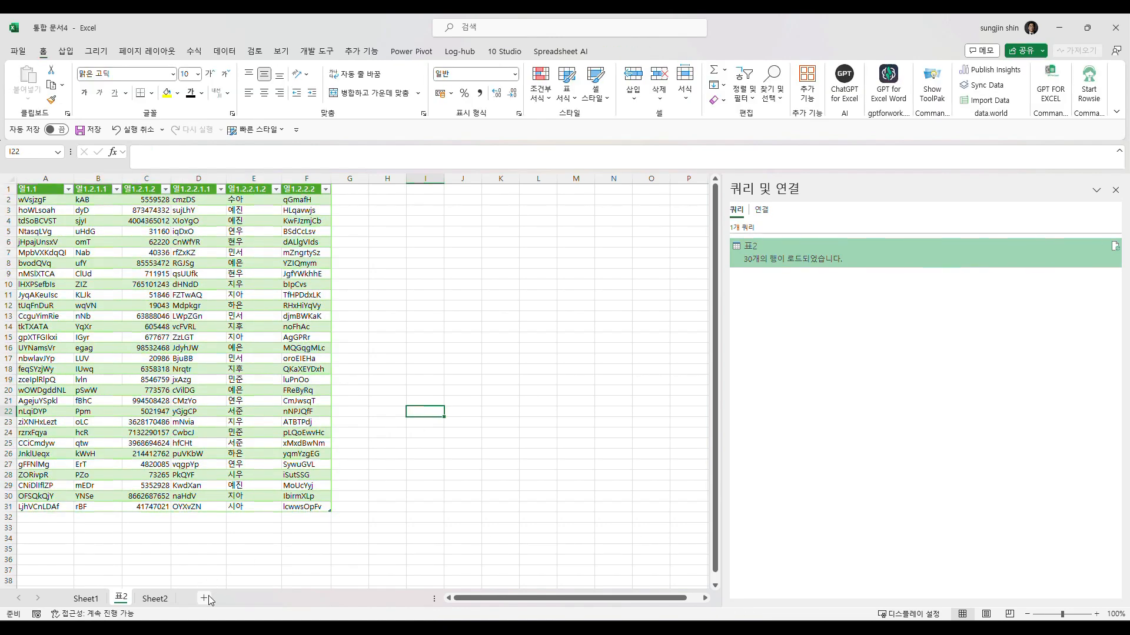
- Open Sheet2 and make column B slightly wider than its default width
click(155, 599)
right_click(160, 599)
click(113, 543)
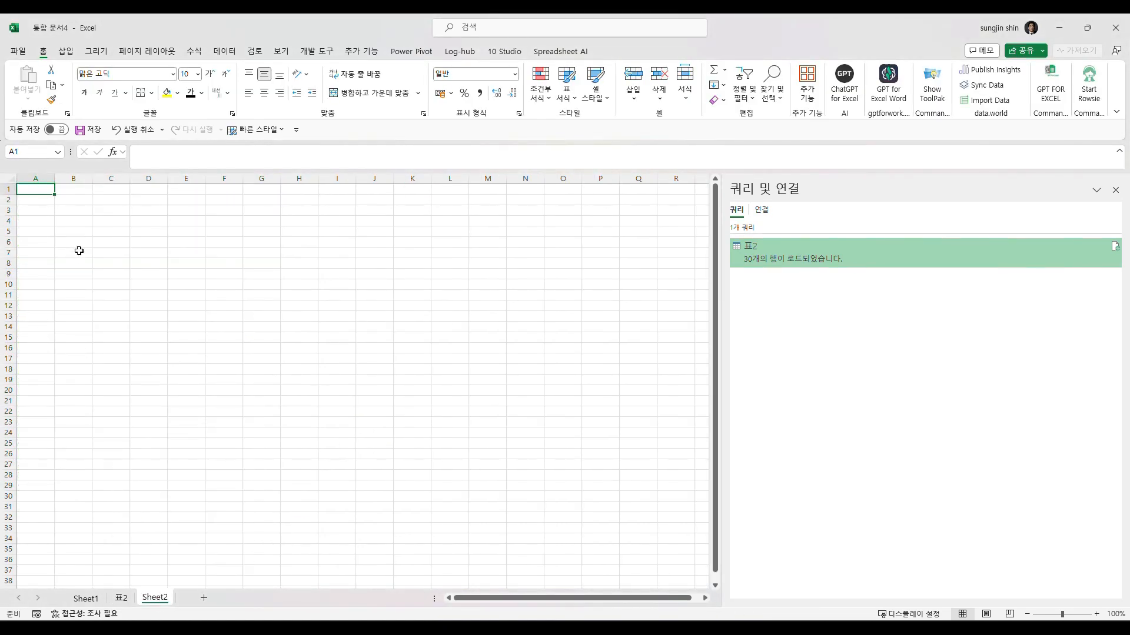
click(80, 251)
drag(91, 183, 362, 233)
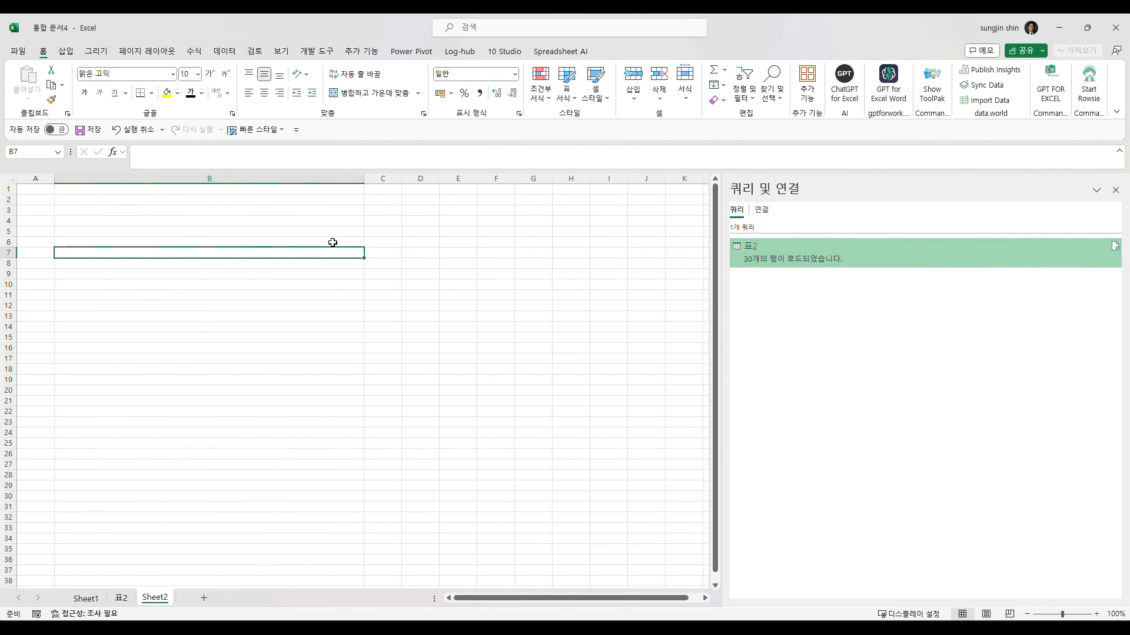
drag(362, 183, 102, 215)
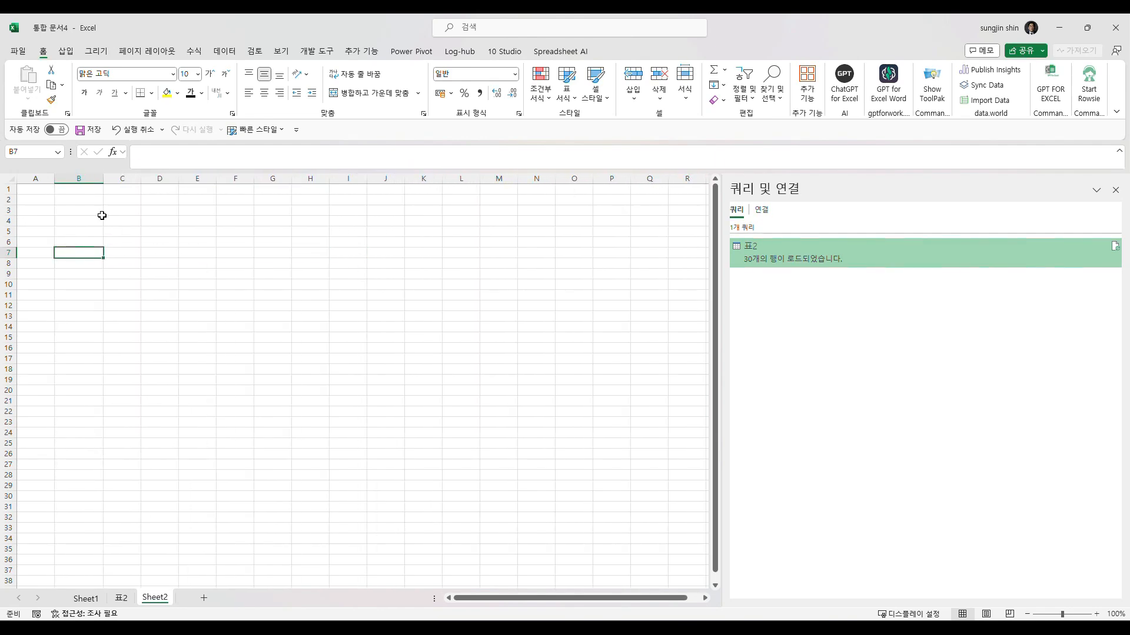
- Enter the first person's given name in C5 and the comma-separated animals 개,고양이 in D5
click(135, 230)
text(철수)
key(Tab)
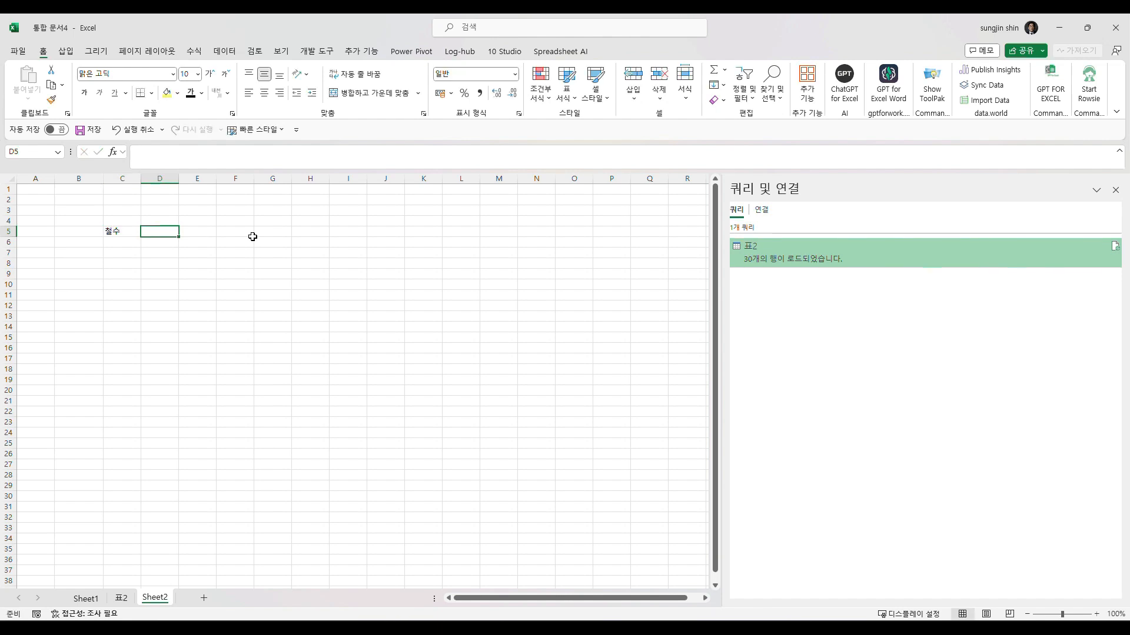
text(개,고야)
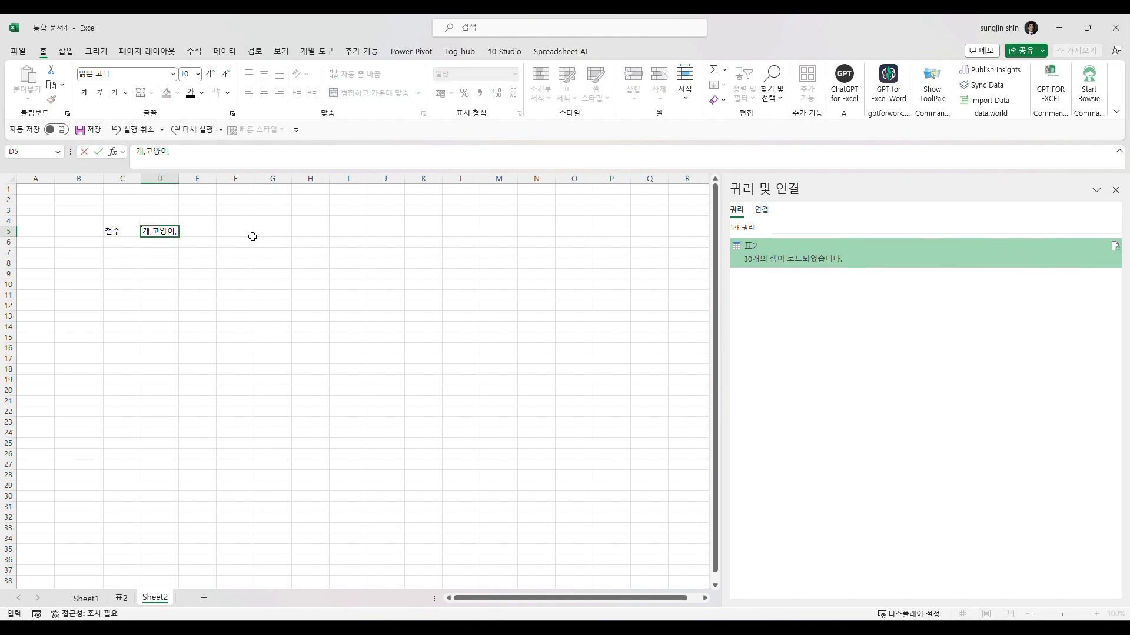
text(이)
key(Return)
- Enter the second person's given name in C6 and the animals 고양이,개,카멜레온 in D6
key(Left)
text(영숙)
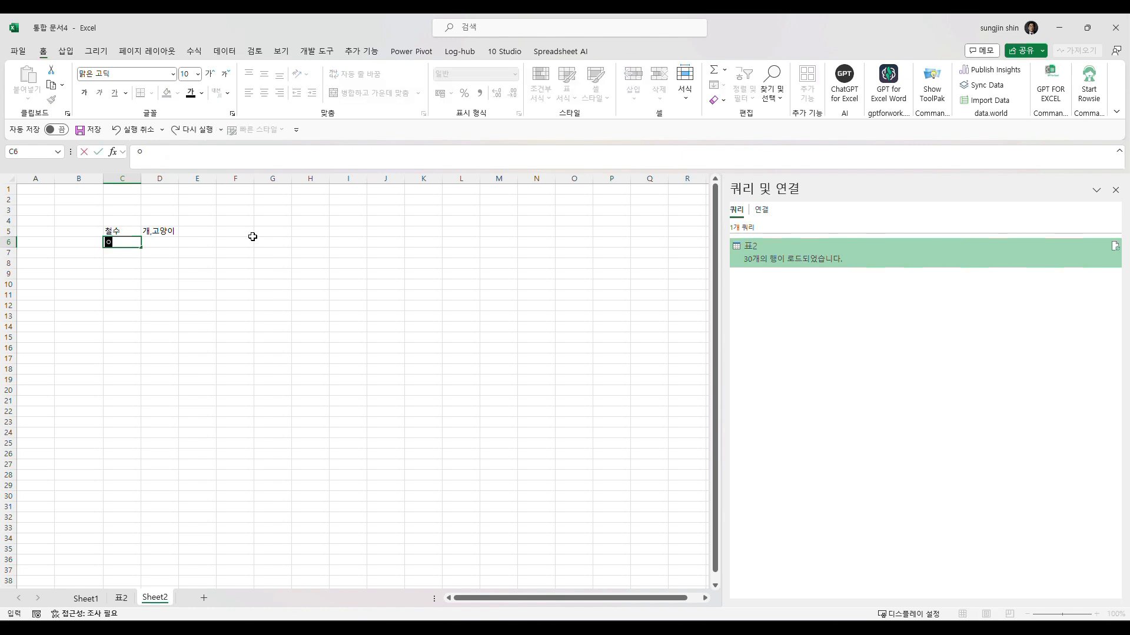
key(Tab)
text(고양이)
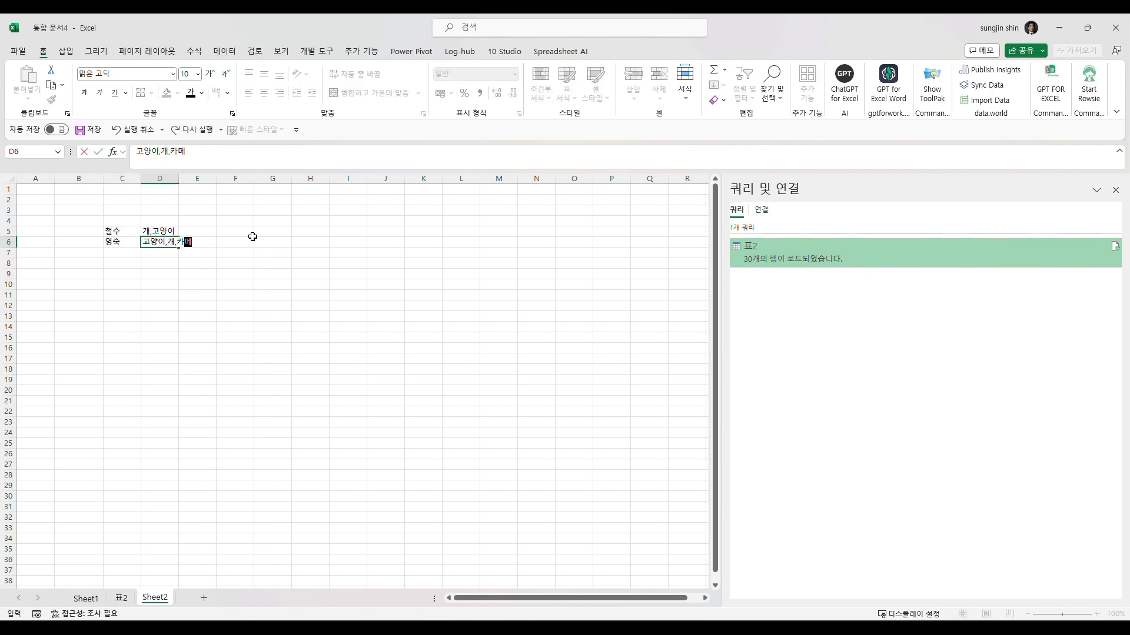
text(,개,카멜레온)
key(Return)
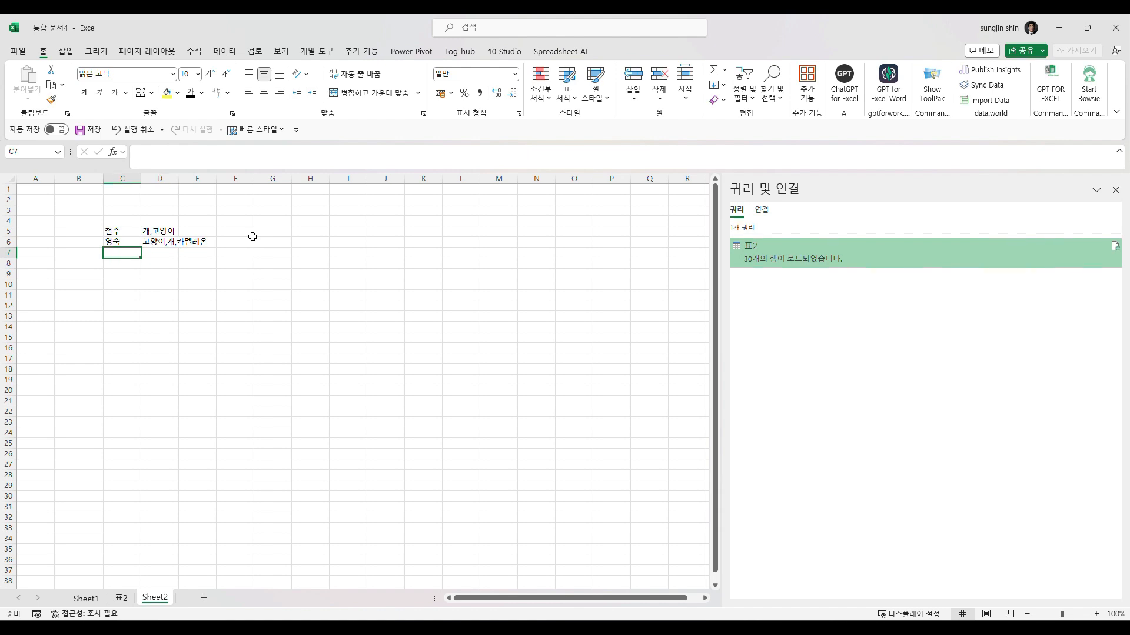
- Enter the third person's given name in C7 and the animals 개,카멜레온,고양이,사자,호랑이 in D7
text(미)
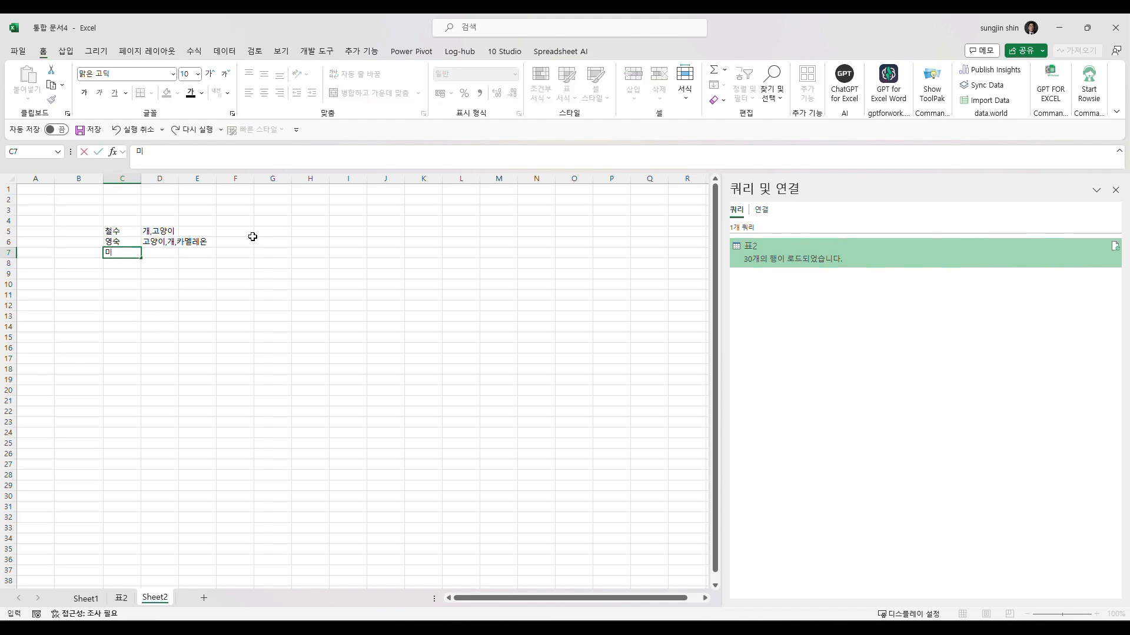
text(숙)
key(Tab)
text(개,카멜레오)
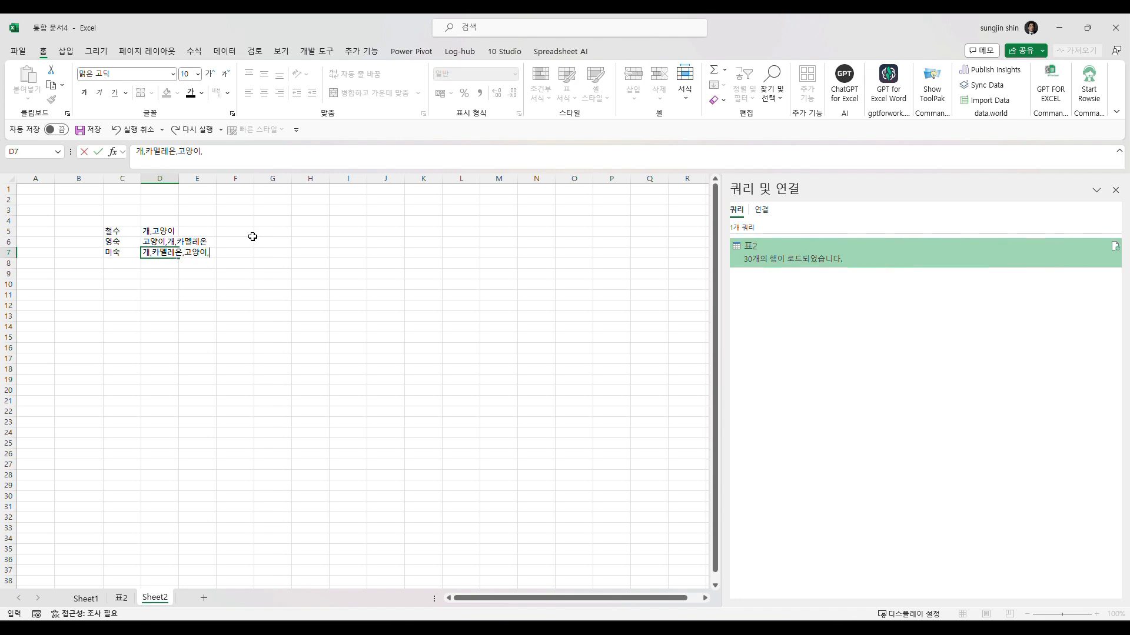
text(ㄴ,고양이,사자)
text(,호랑이)
key(Return)
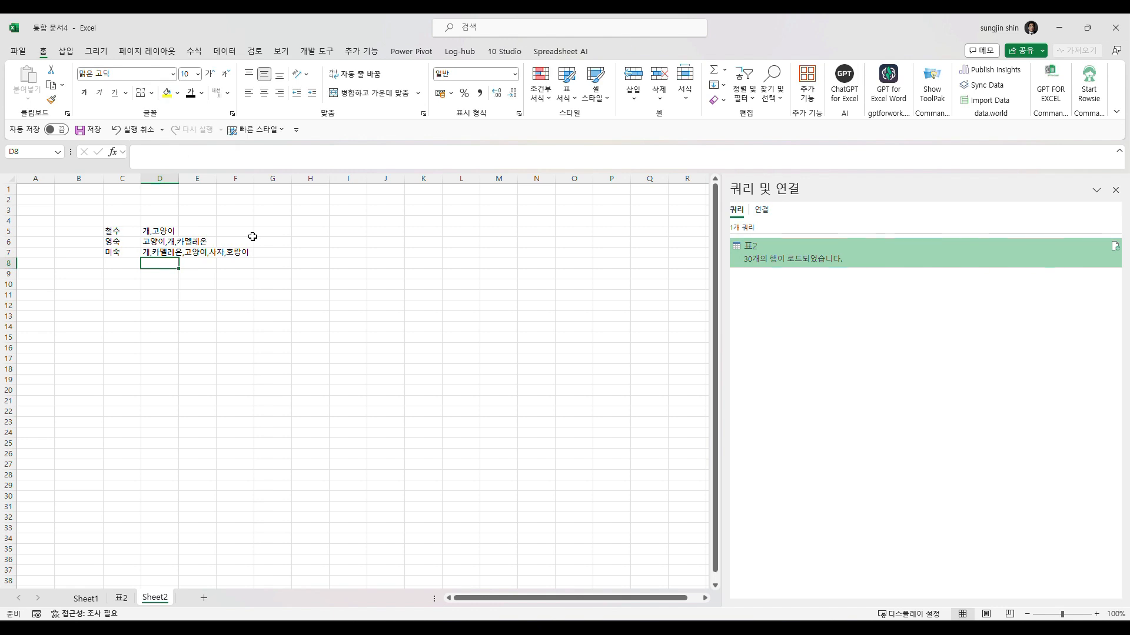
- Widen column D so the longest animal list fits and zoom the sheet to 160%
drag(177, 178, 282, 194)
drag(112, 231, 184, 251)
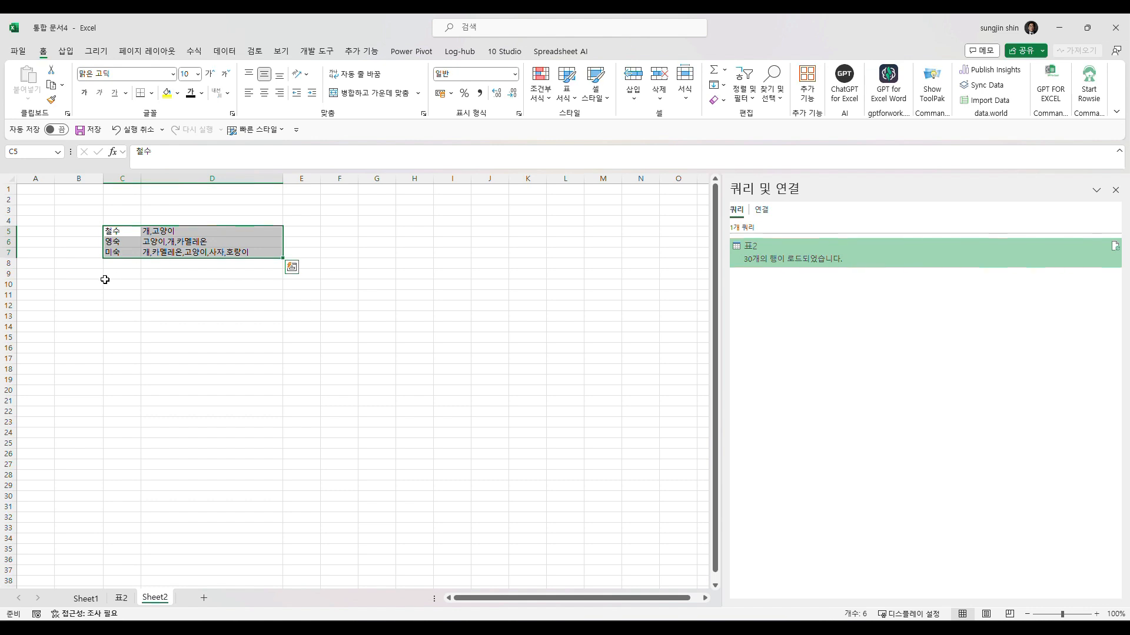
scroll(108, 273, up, 4)
- Examine the first two people's rows, comparing each name with its comma-separated animals
click(174, 276)
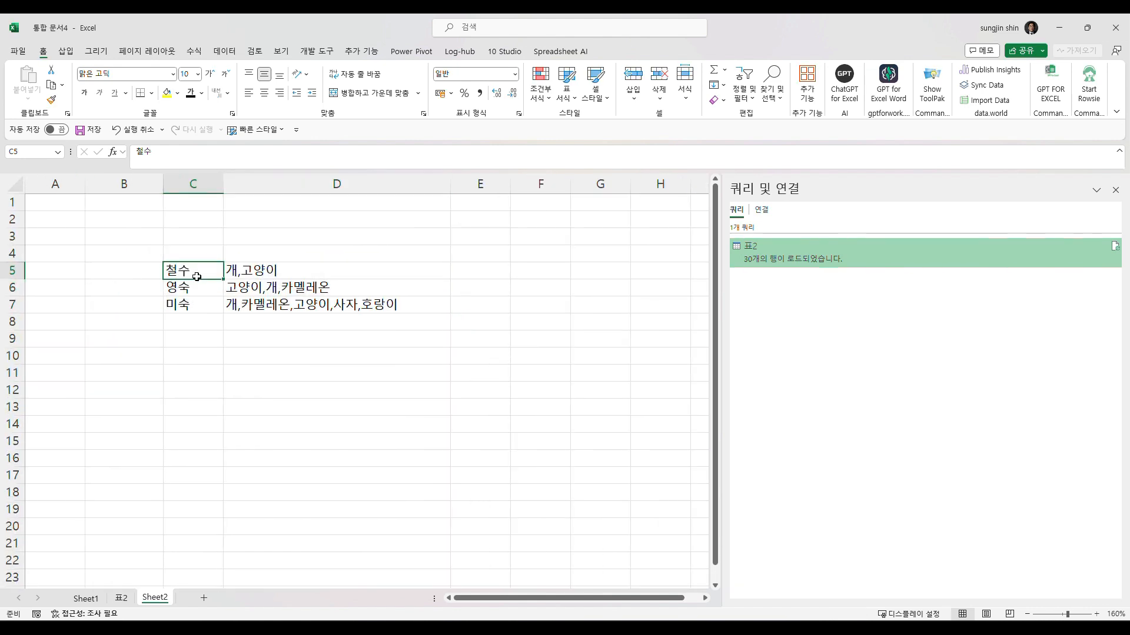
click(226, 274)
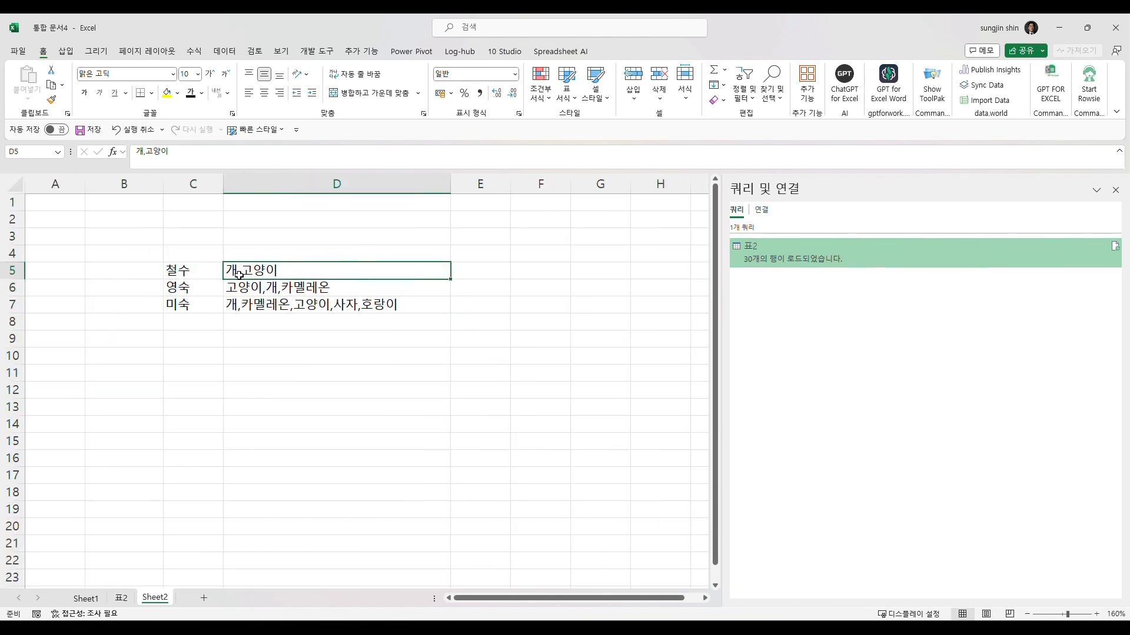
click(165, 291)
click(241, 289)
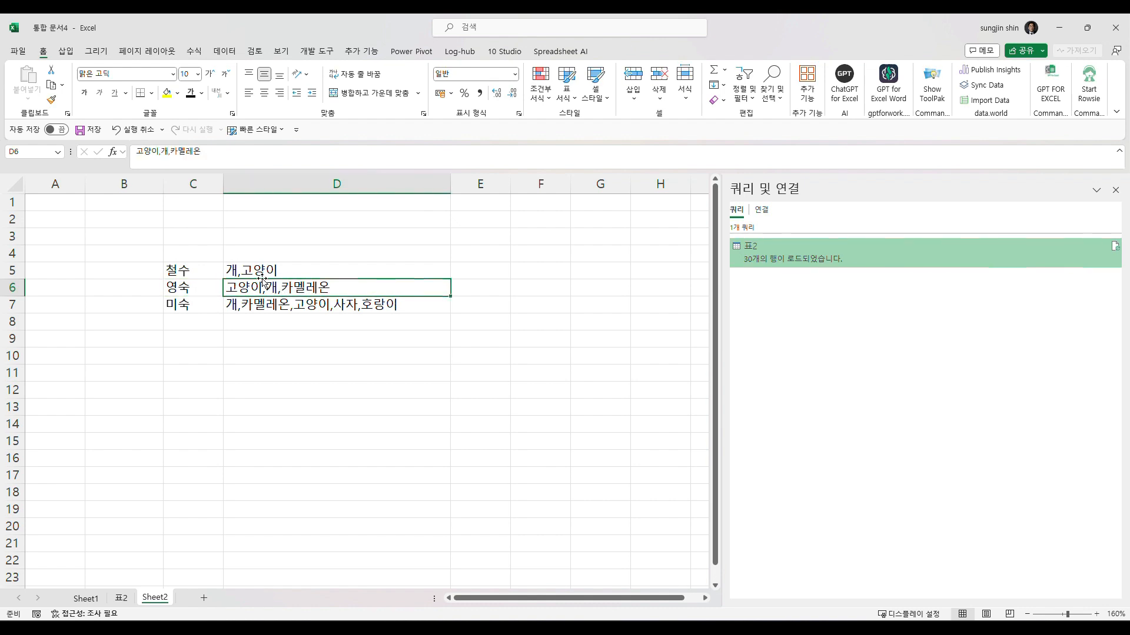
drag(171, 271, 335, 265)
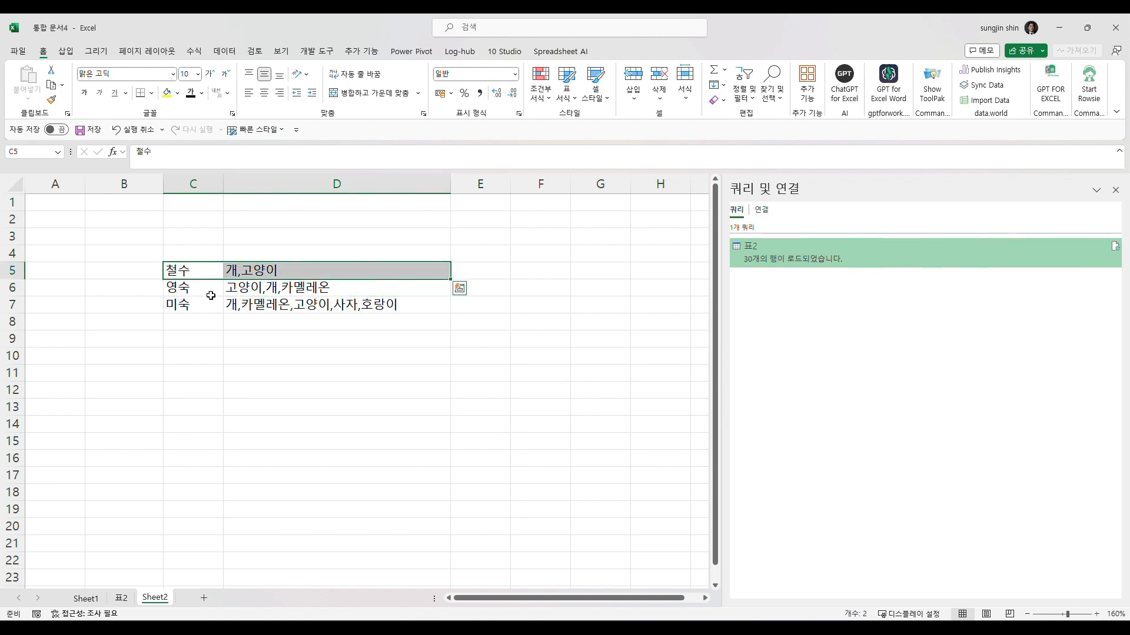
drag(211, 294, 325, 287)
- Enter the first person's given name in F5 and F6, with 개 in G5 and 고양이 in G6
click(531, 267)
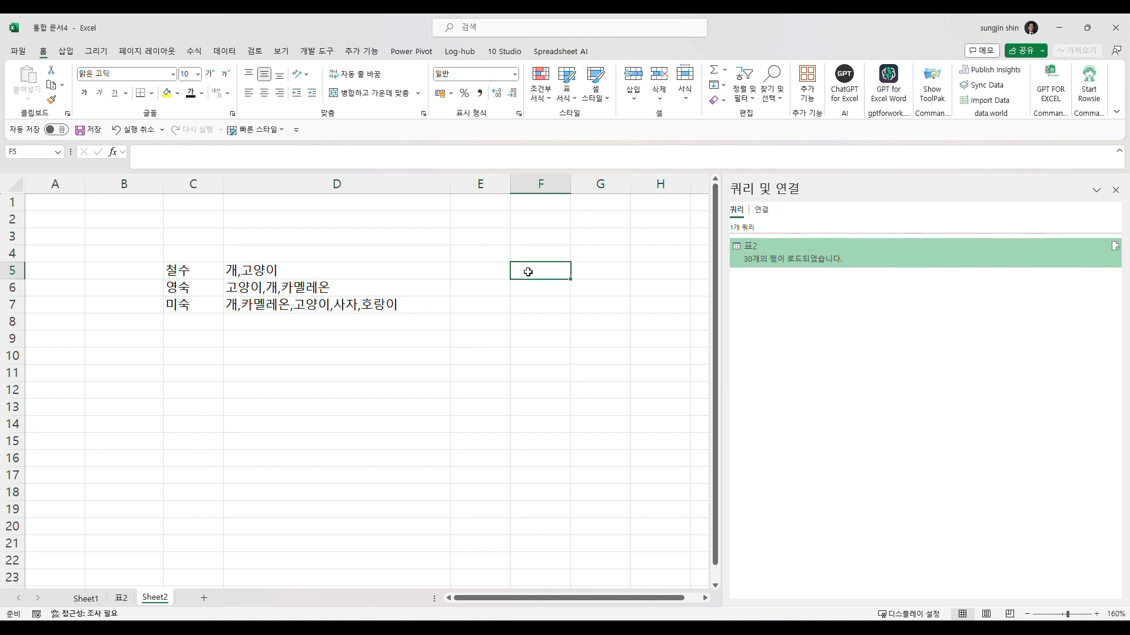
text(철수)
key(Tab)
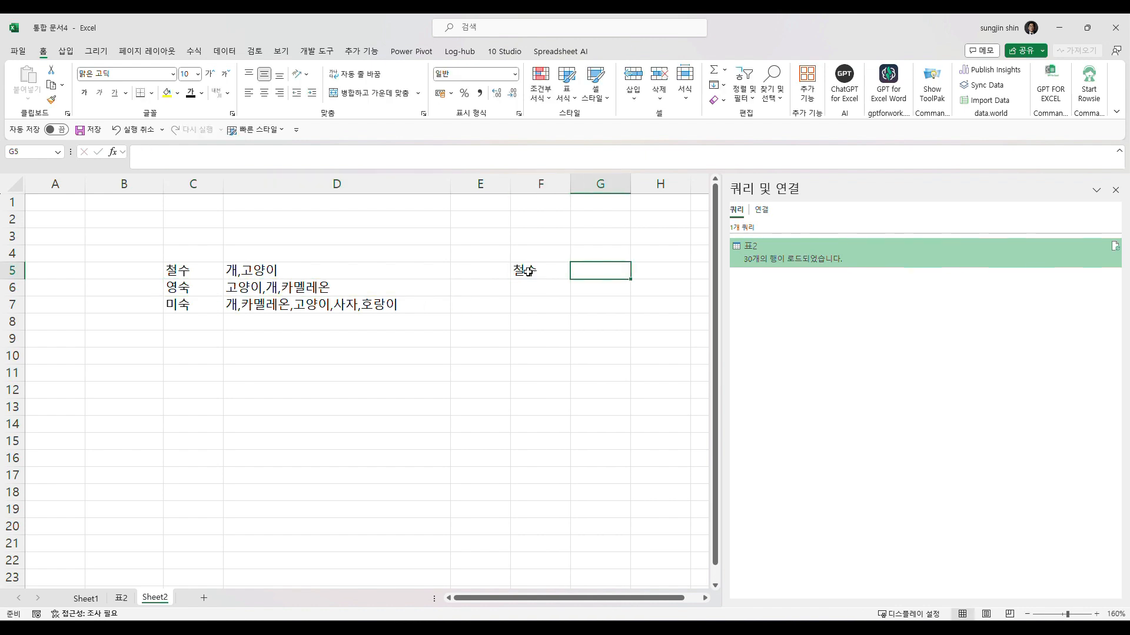
text(개)
key(Return)
text(철수)
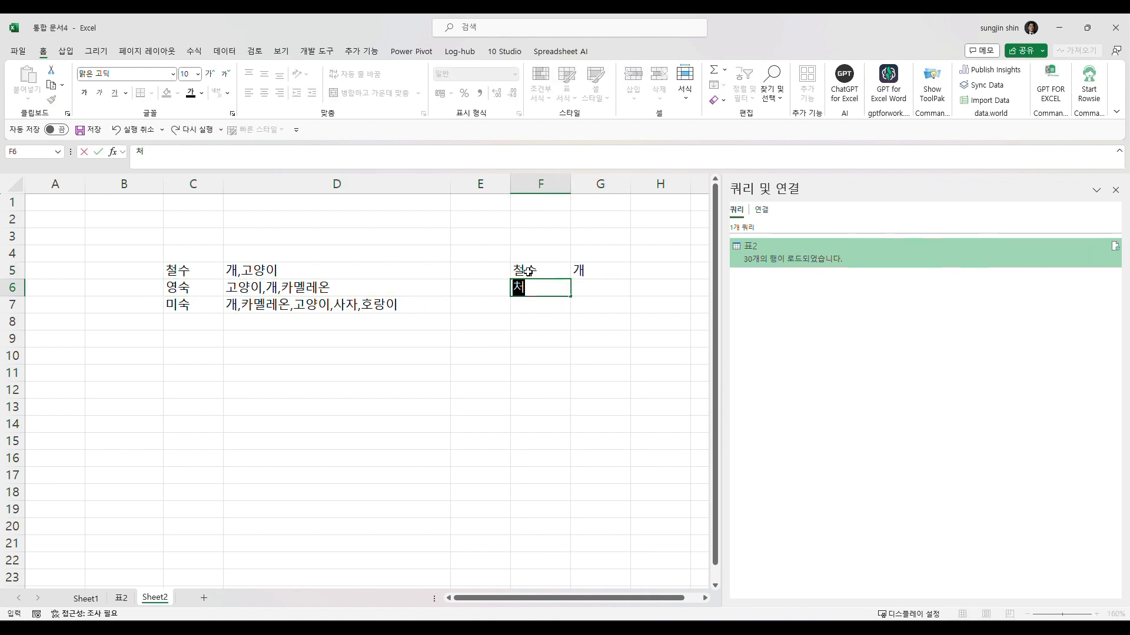
key(Tab)
text(고양이)
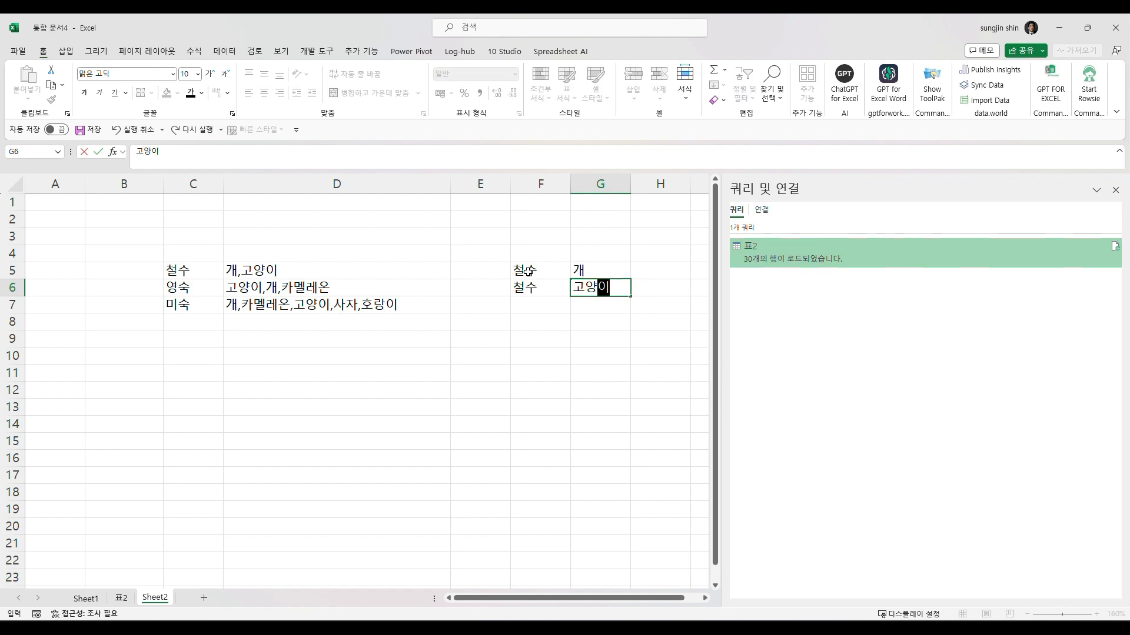
key(Return)
- Enter the second person's given name in F7 to F9, with 고양이, 개 and 카멜레온 in G7 to G9
text(영숙)
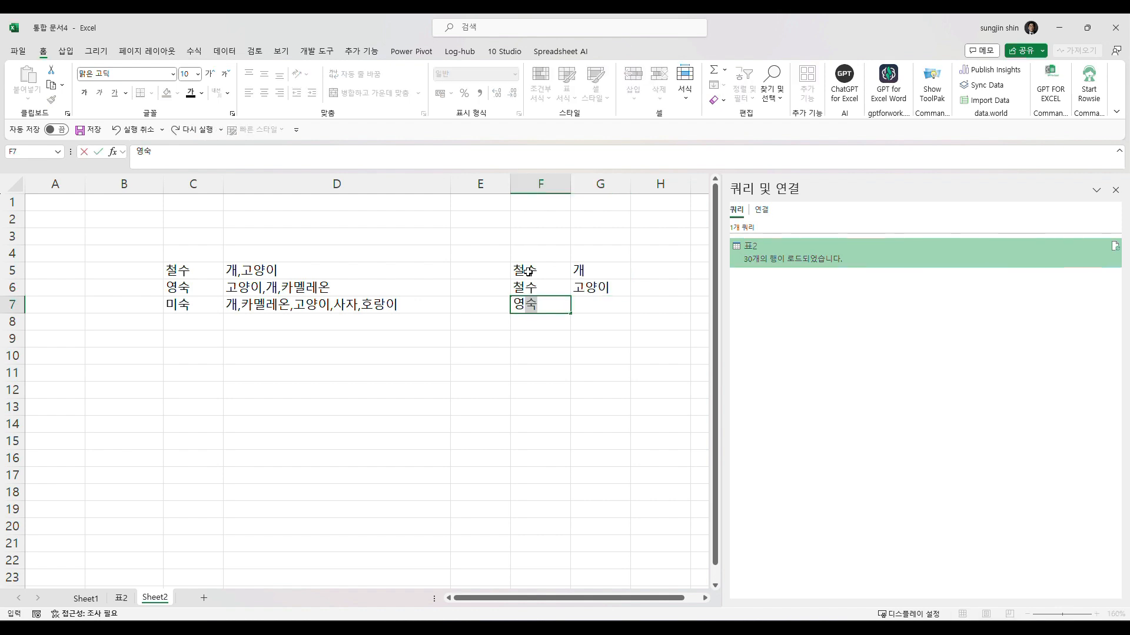
key(Tab)
text(고양이)
key(Return)
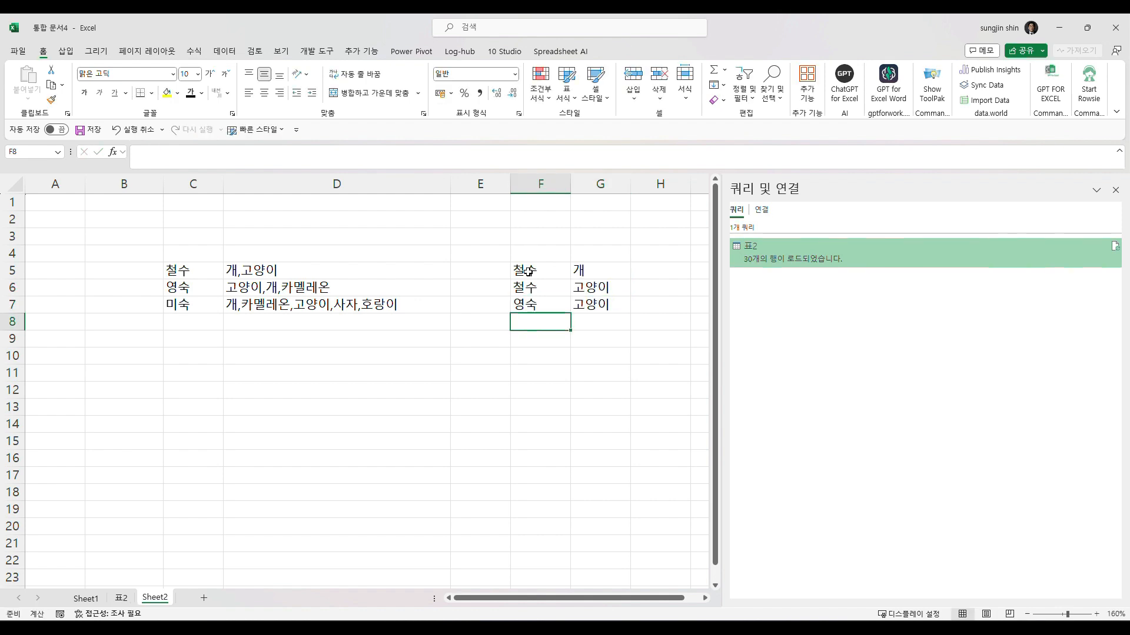
text(영숙)
key(Tab)
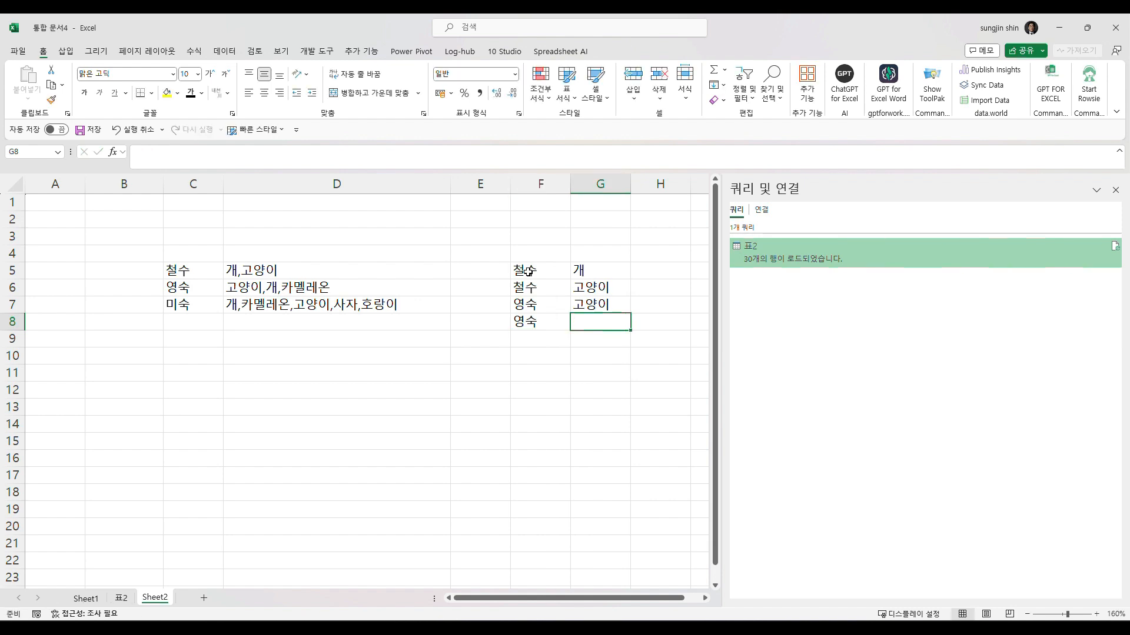
text(개)
key(Return)
text(ㅇㅕㅇㅅ)
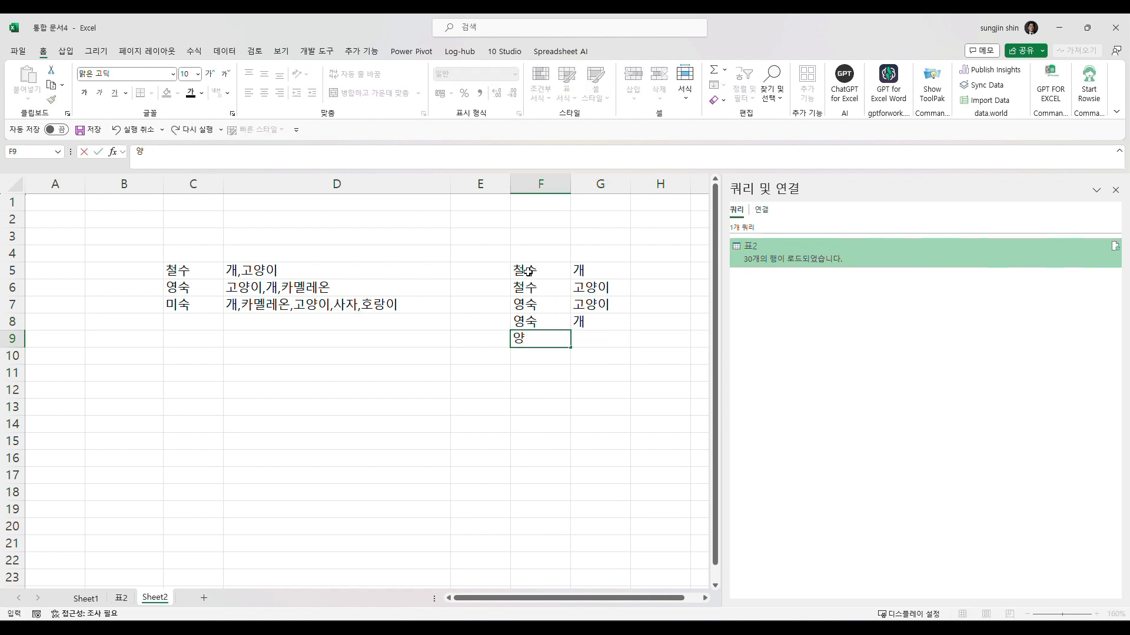
text(ㅜㄱ)
key(Tab)
text(ㅋㅏㅁㅔㄹㅔㅇㅗㄴ)
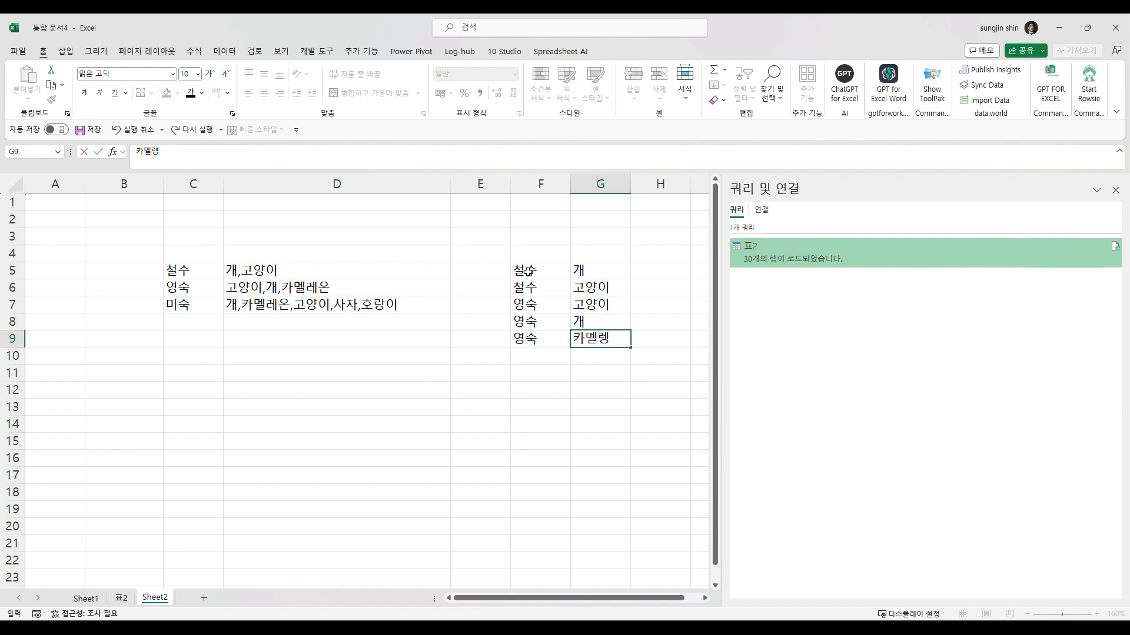
- Add the headings 대상자 in C4 and 좋아하는 반려동물 in D4 above the source list
click(210, 260)
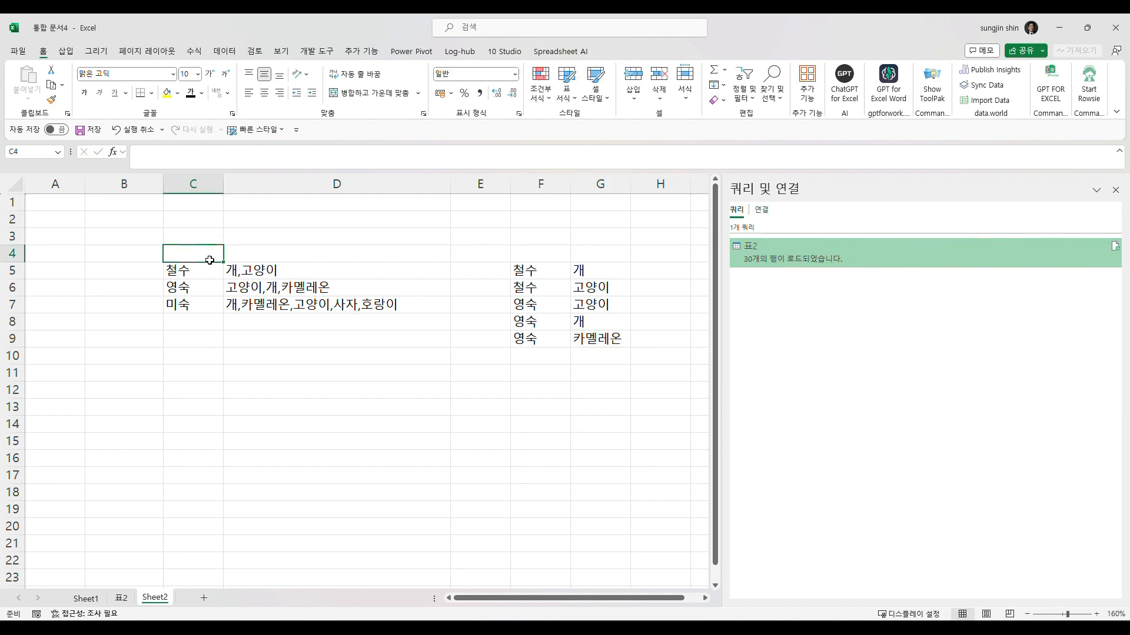
text(ㄷㅐㅅㅏㅇㅈㅏ)
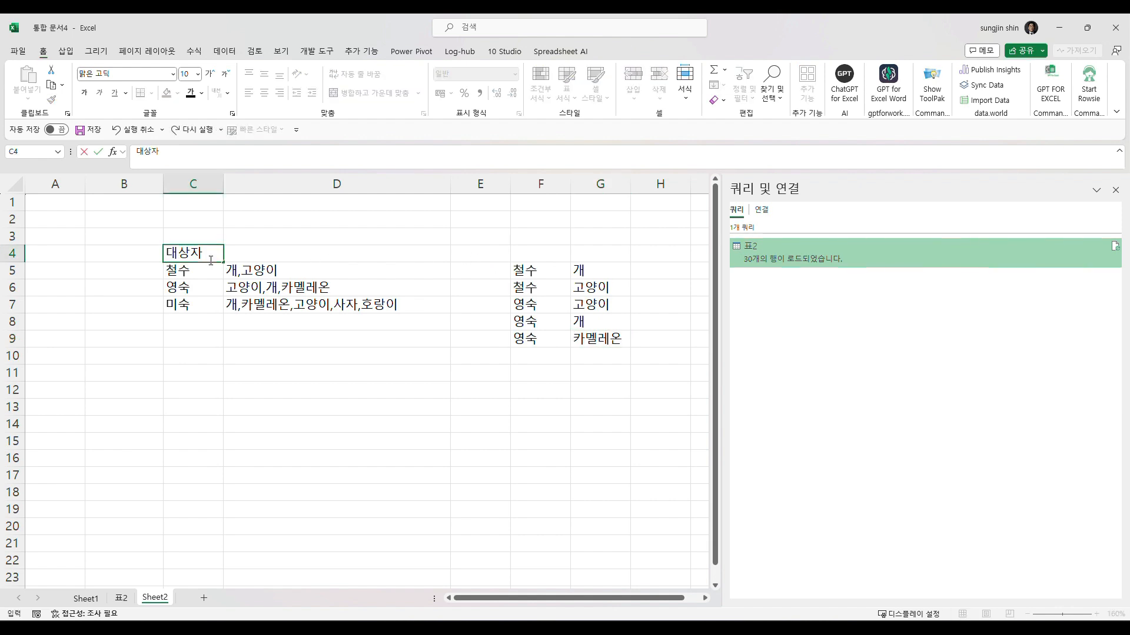
key(Tab)
text(ㅈㅗㅎㅇㅏㅎㅏㄴㅡㄴ ㅂㅏㄴㄹㅕ)
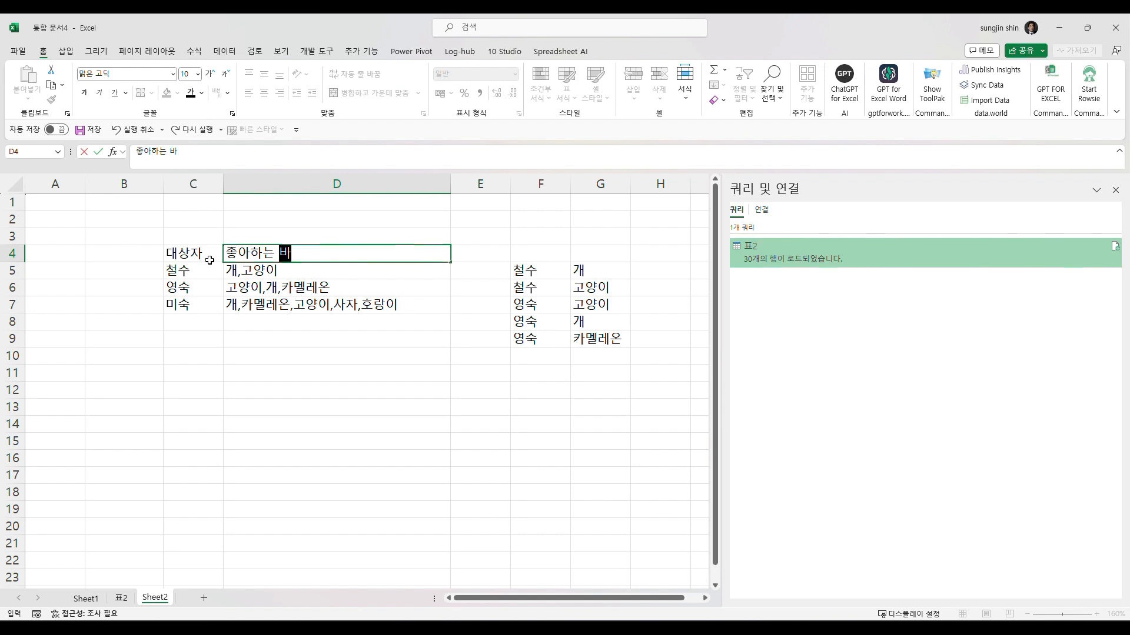
text(ㄷㅗㅇㅁㅜㄹ)
key(Return)
key(Return)
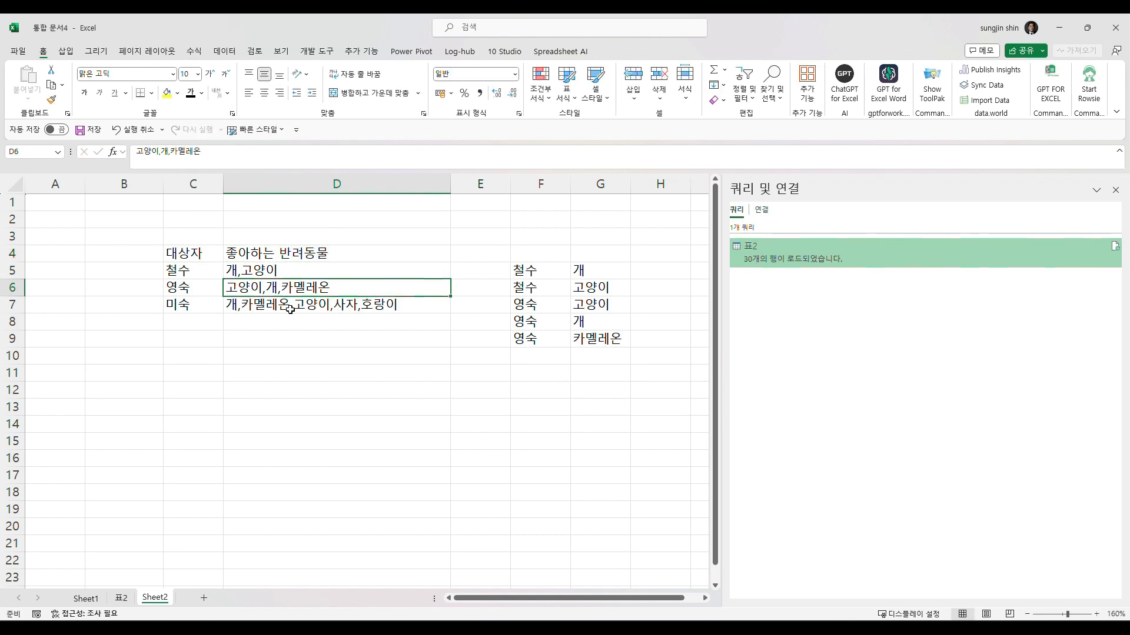
- Compare the combined animal lists in C4:D7 with the one-animal-per-row layout in F5:G9
click(290, 309)
drag(196, 252, 360, 307)
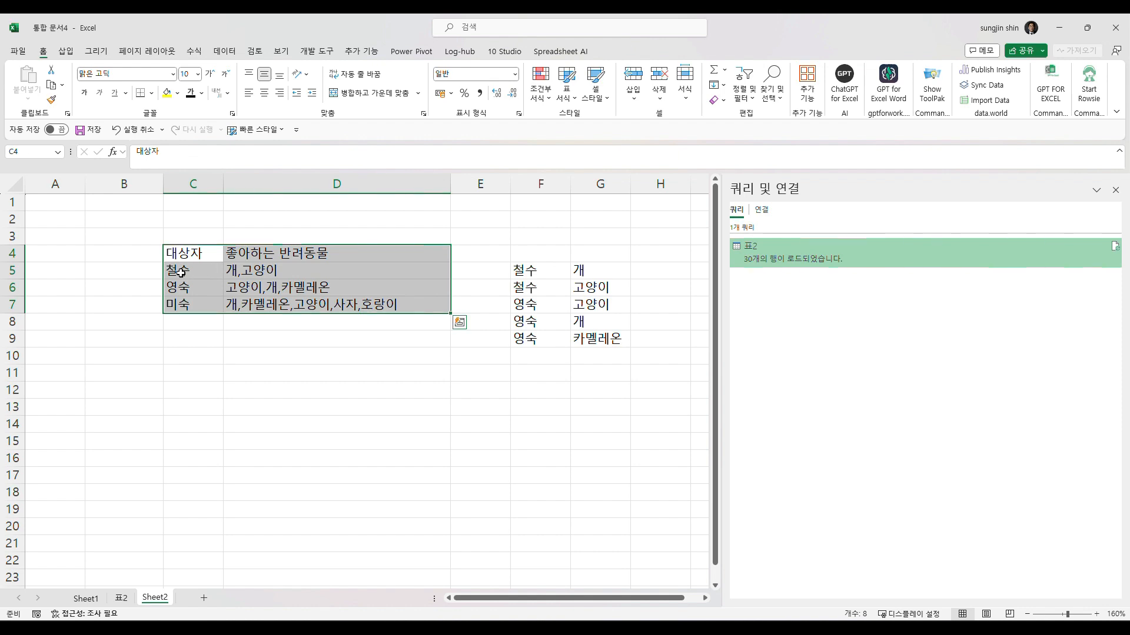
click(181, 272)
click(243, 273)
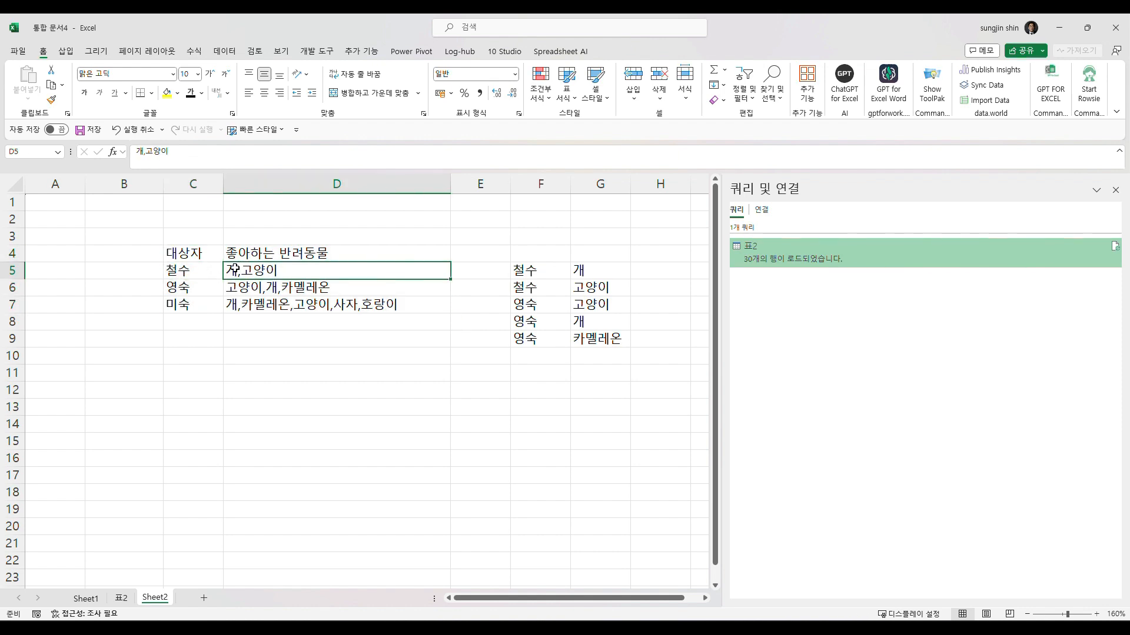
double_click(235, 271)
drag(282, 271, 201, 273)
click(273, 308)
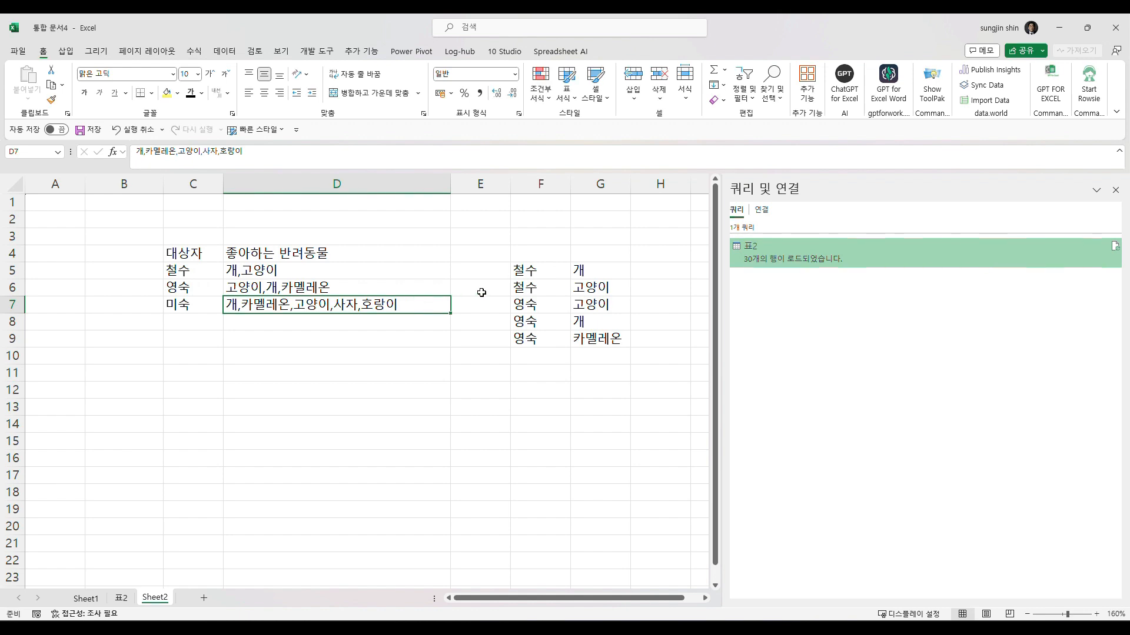
click(526, 279)
click(539, 290)
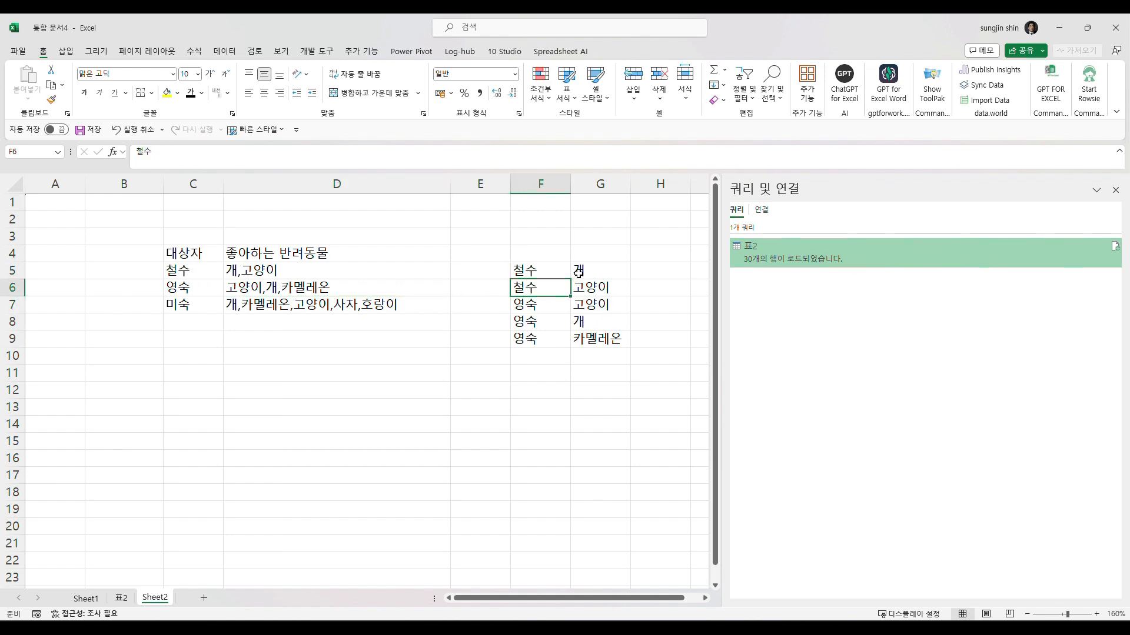
click(581, 290)
click(535, 323)
click(543, 341)
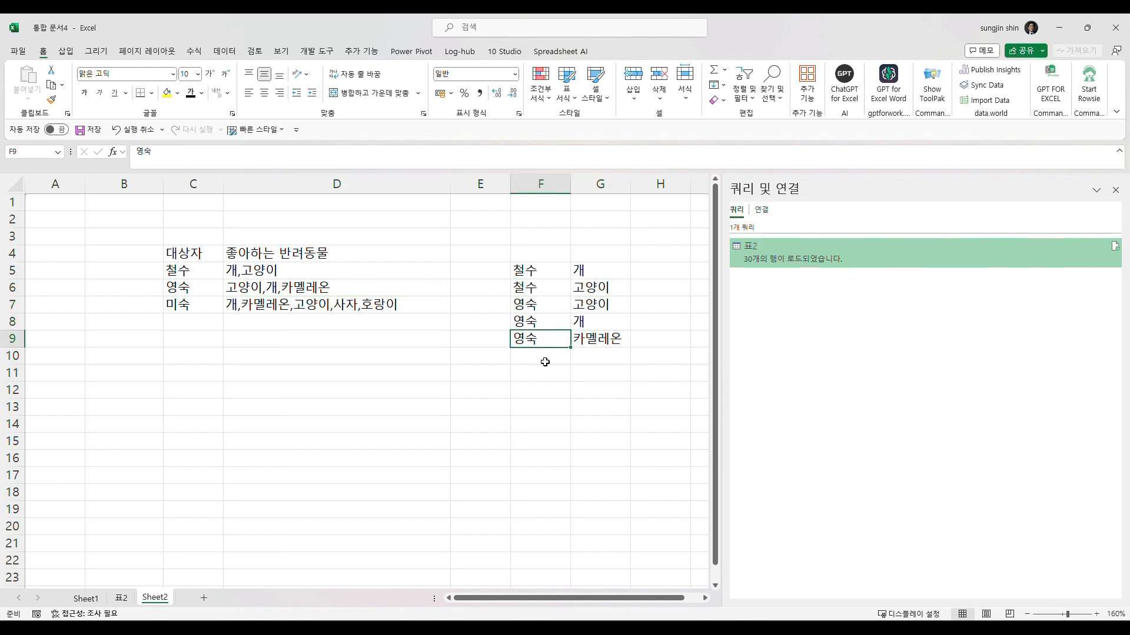
click(383, 356)
- Copy the headed table C4:D7 and paste the copy starting at C11
click(205, 261)
drag(204, 262, 447, 307)
key(ctrl+c)
click(176, 373)
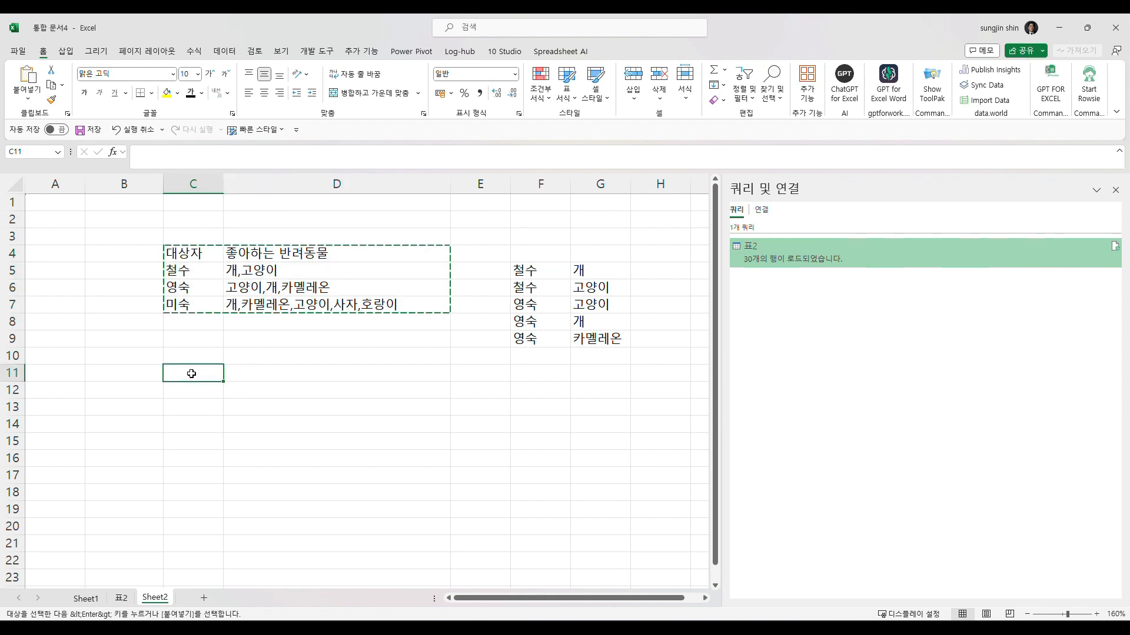
key(ctrl+v)
- In the copied table, set the D11 heading to 구매한제품 and the first person's products in D12 to 커피,오렌지,빵
click(268, 377)
text(구매한제품)
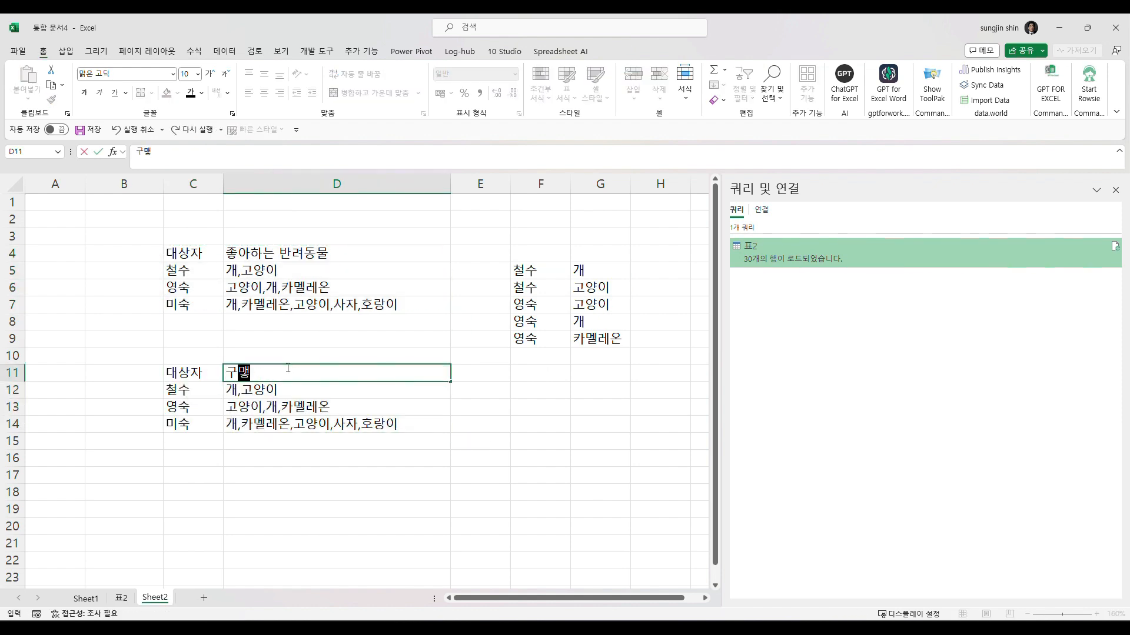
key(Return)
text(커피,올)
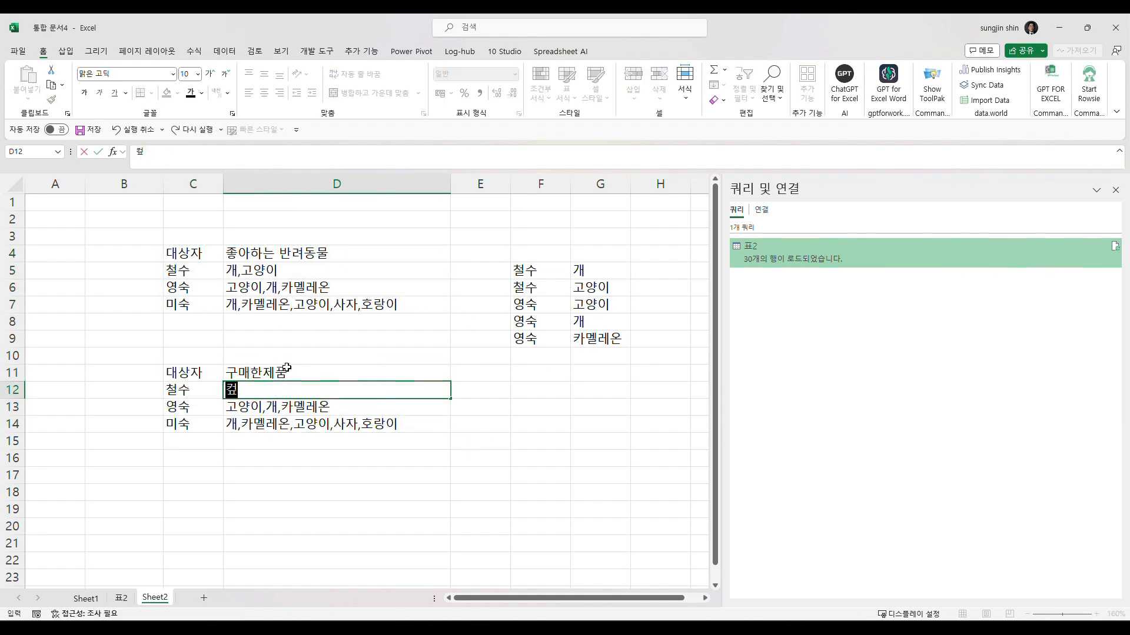
text(렌지,)
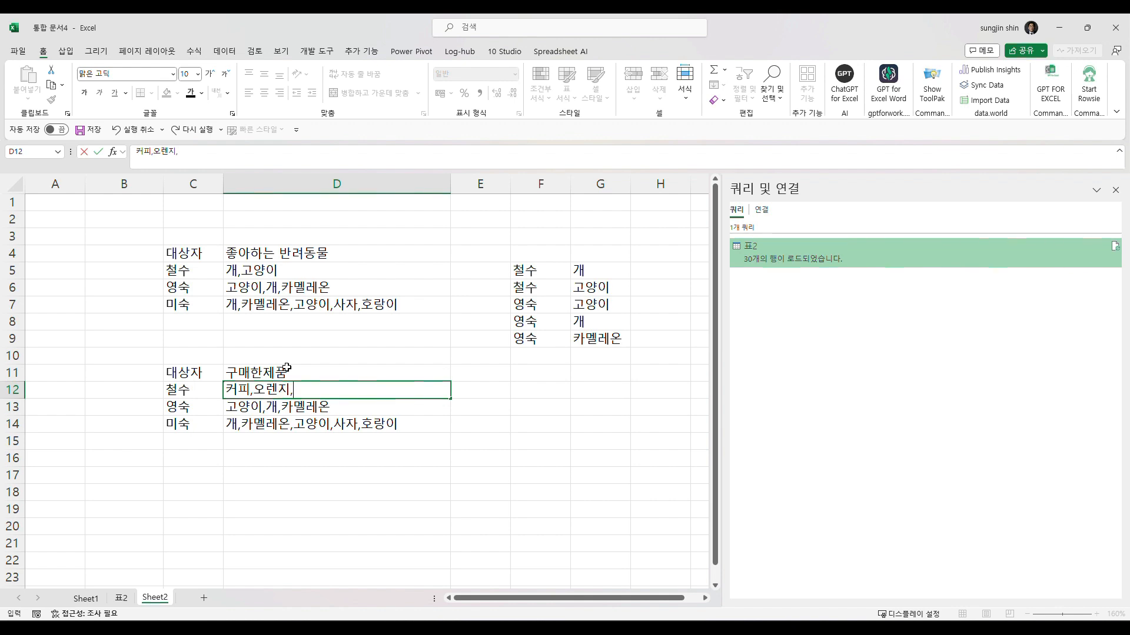
text(빵)
key(Return)
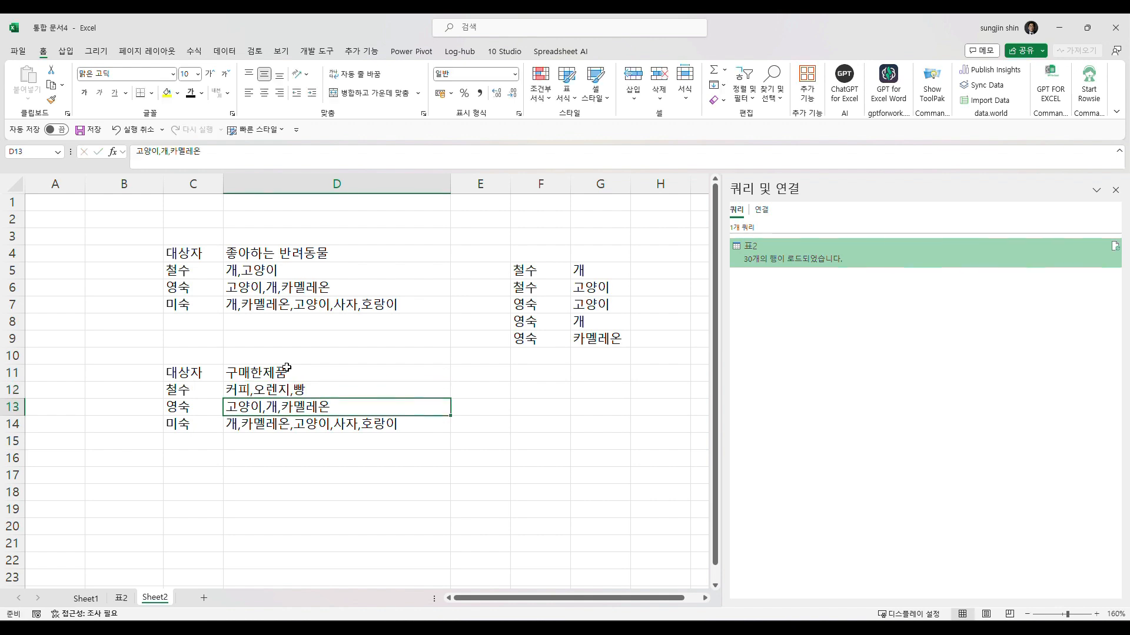
- Replace the second person's list in D13 with the products 새우,오렌지,커피,녹차,둥글레차
text(새)
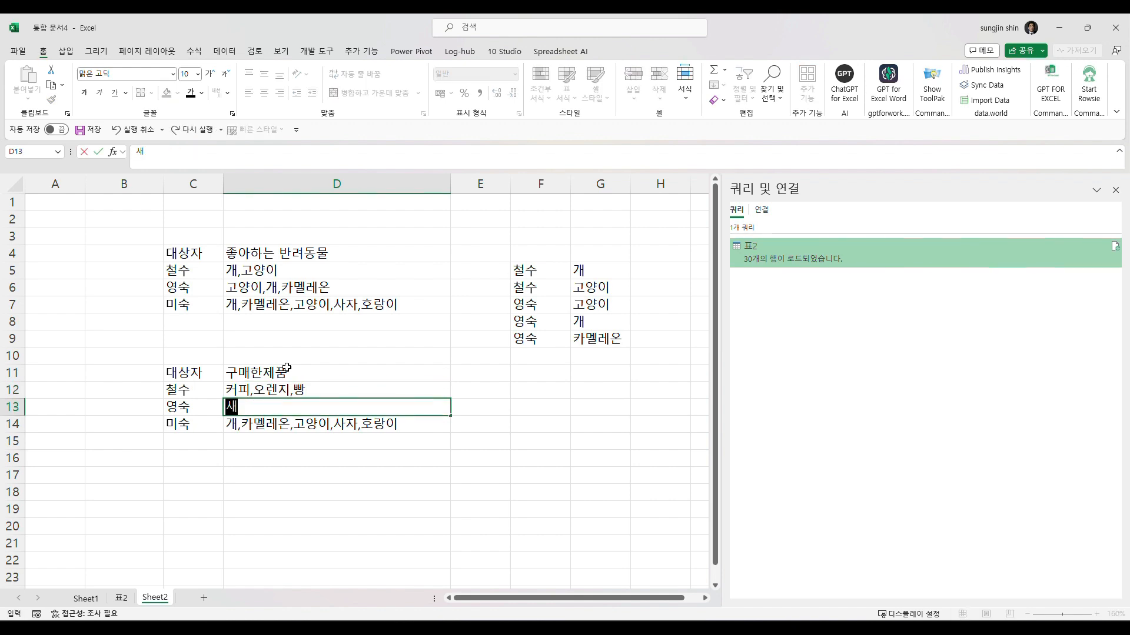
text(우,오렌지,커피,)
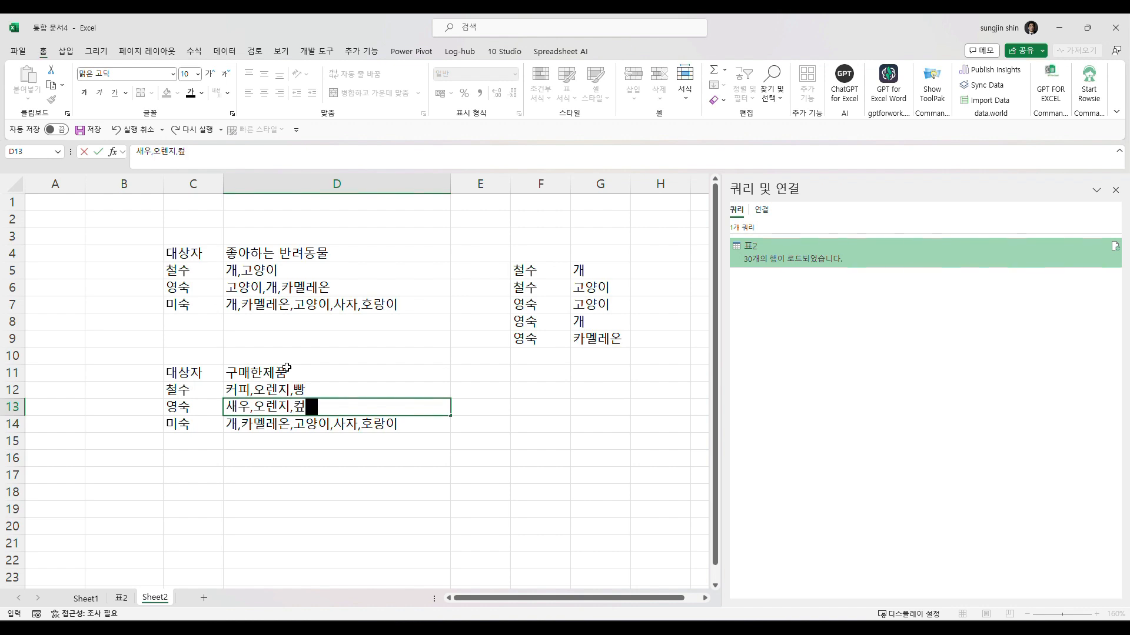
text(녹차,)
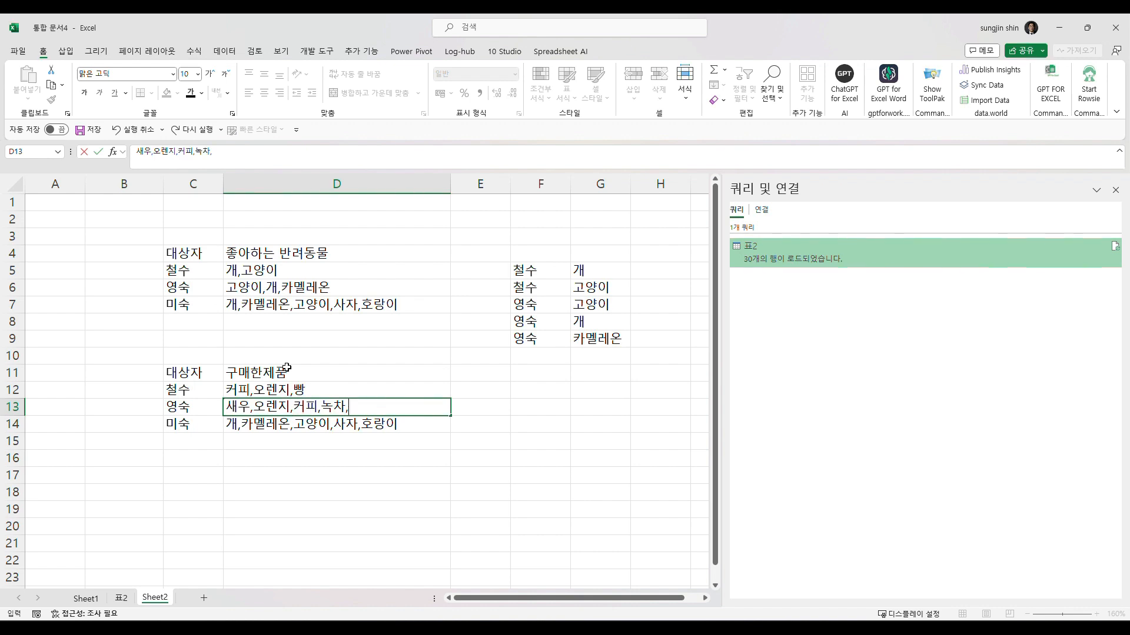
text(둥글레차)
key(Return)
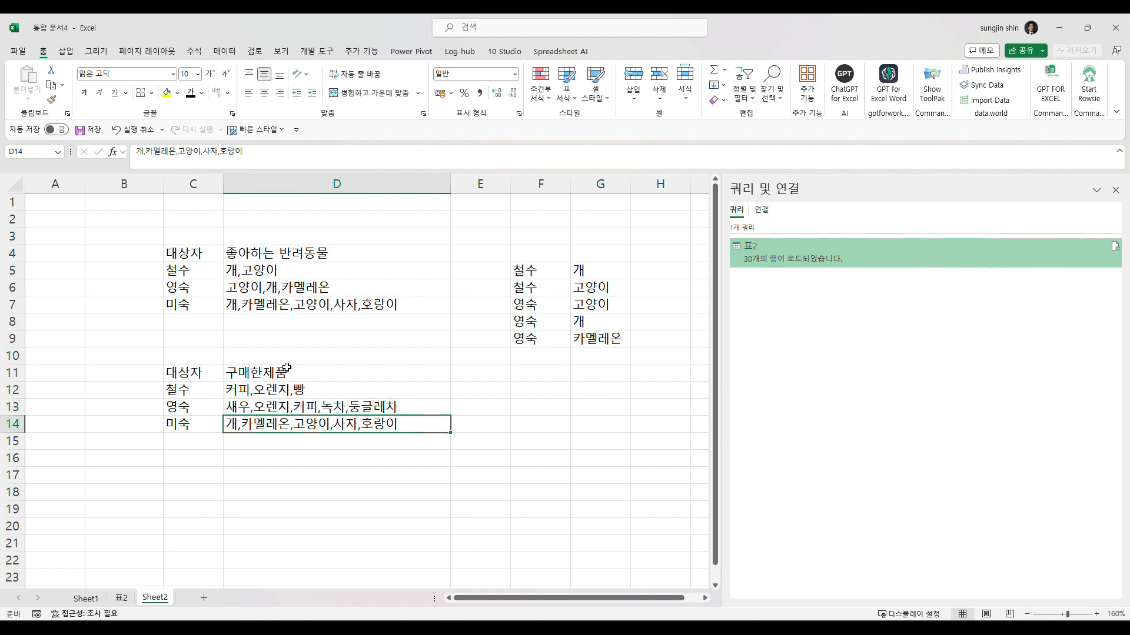
- Replace the third person's list in D14 with the products 커피,기저귀,맥주,콜라
text(커피,기저)
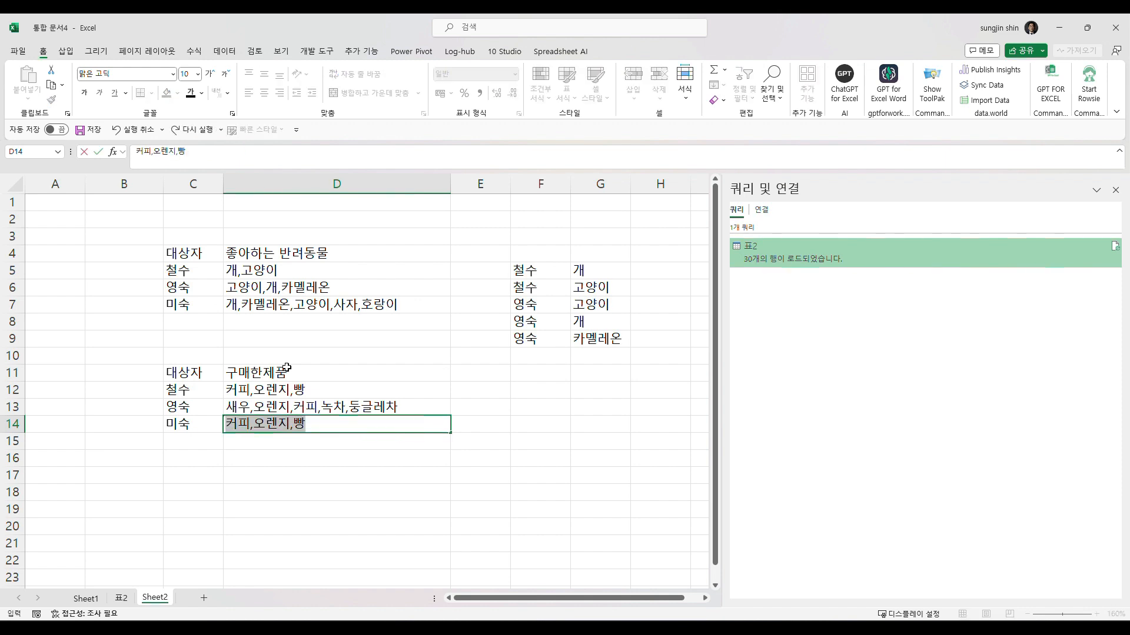
text(귀,맥주)
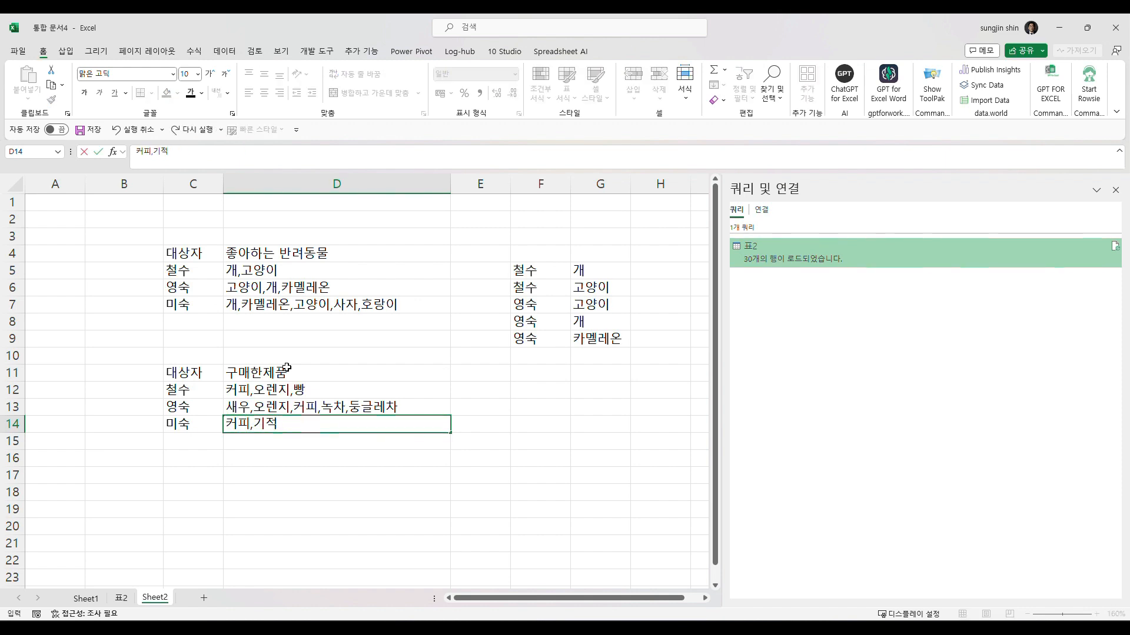
text(,콜라)
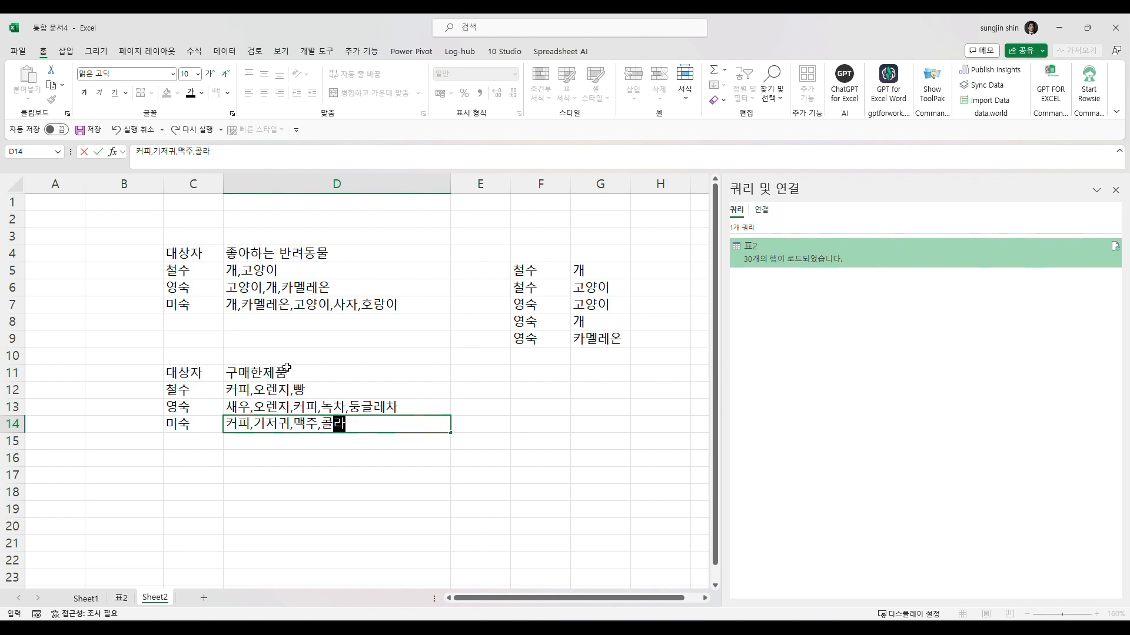
key(Return)
- Start a one-product-per-row example in F12:G12 with the first person's name and 커피
click(205, 387)
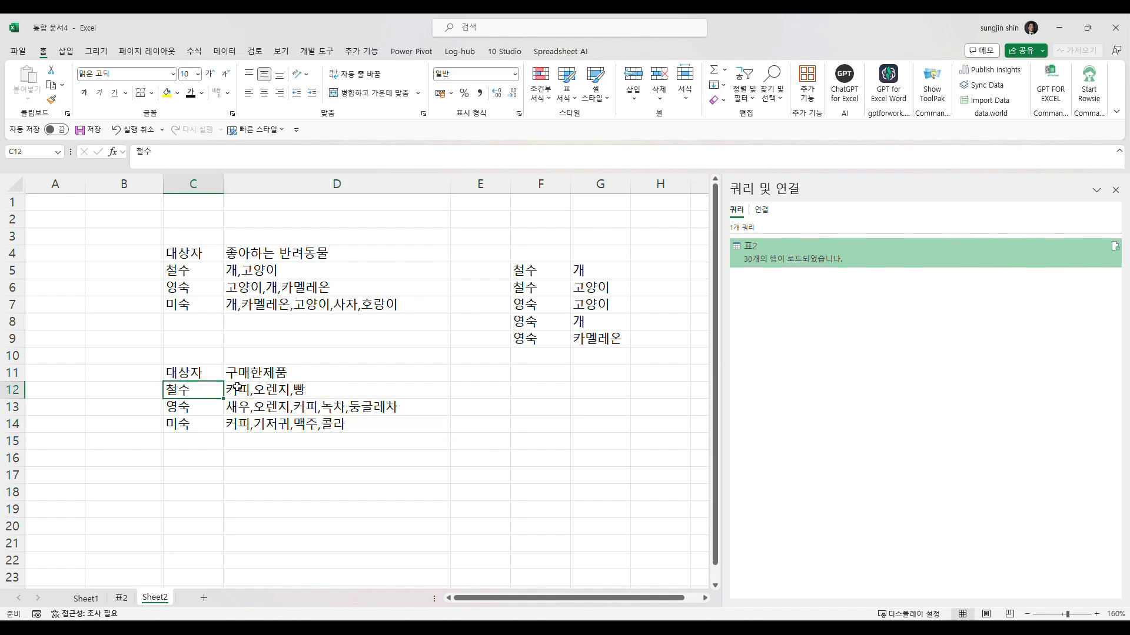
click(521, 389)
text(철수)
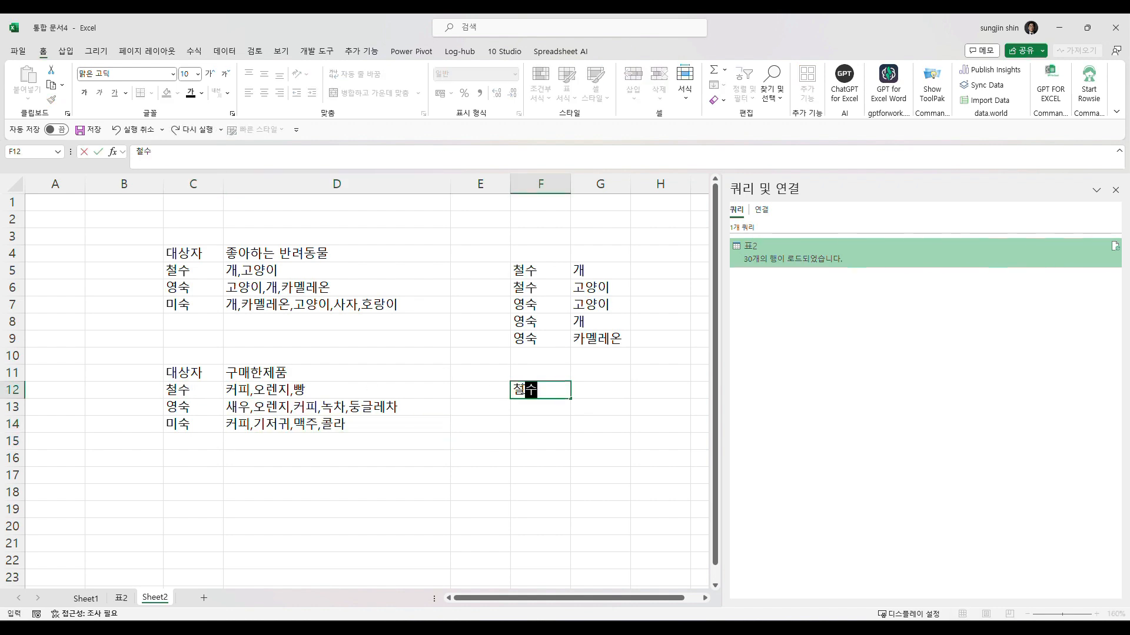
key(Tab)
text(커피)
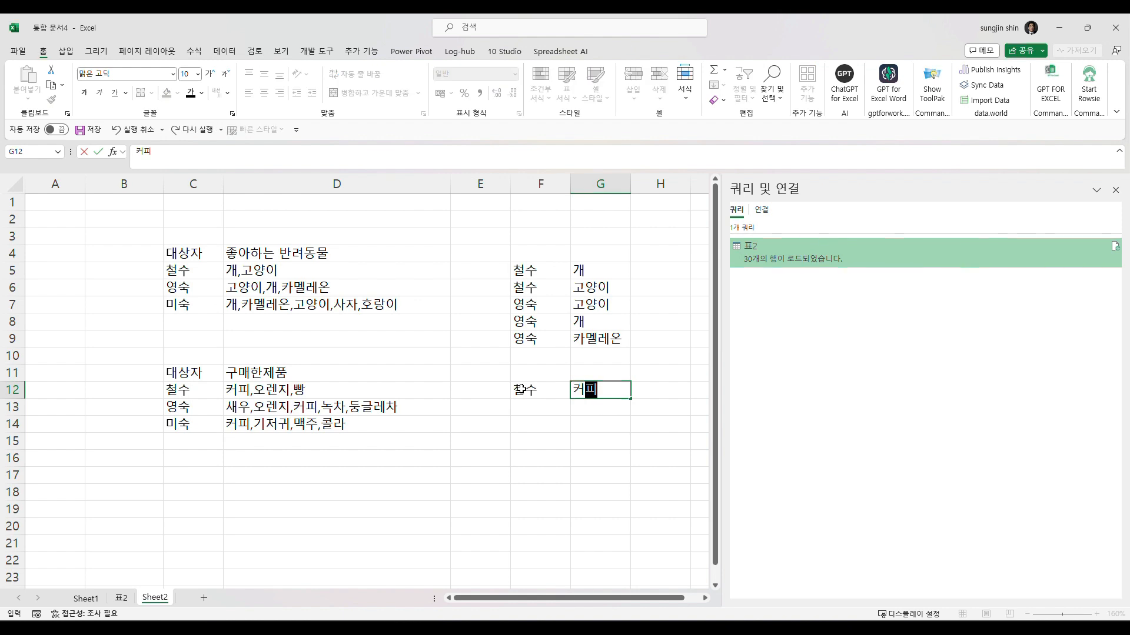
key(Return)
- Continue the example in F13:G14 by repeating the first person's name beside 오렌지 and 빵
key(Left)
text(철수)
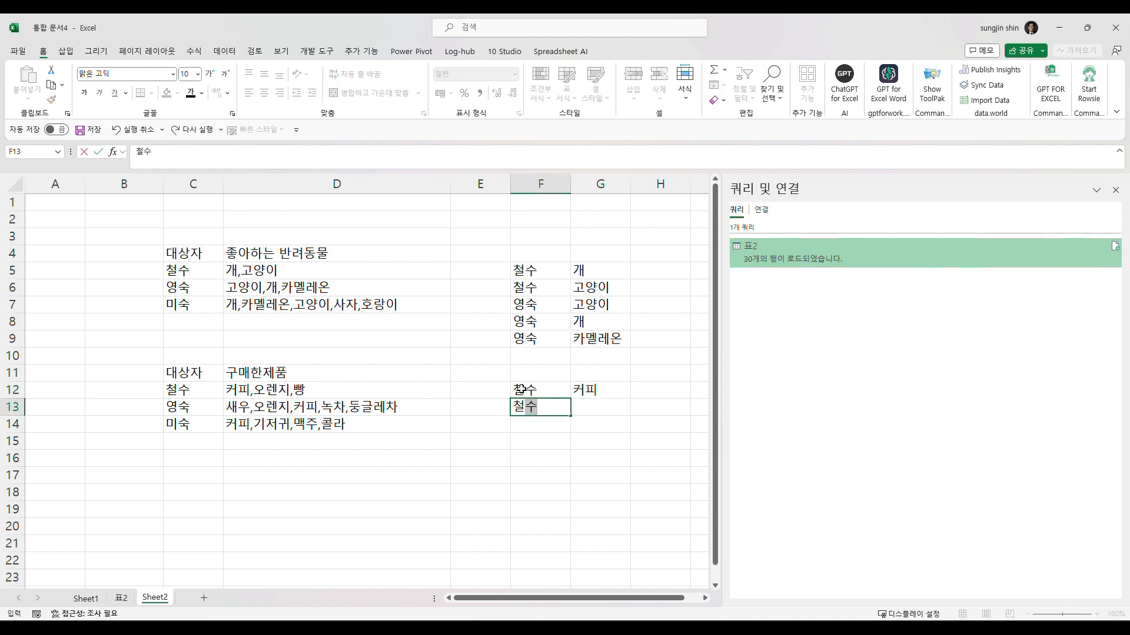
key(Tab)
text(ㅇ오렌지)
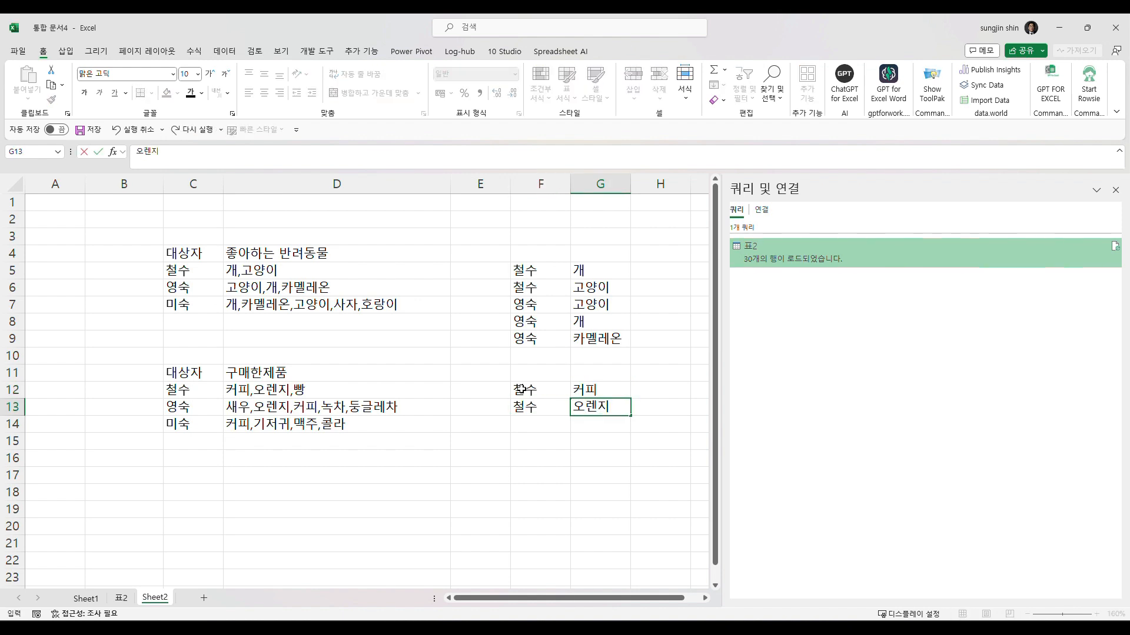
key(Return)
text(철수)
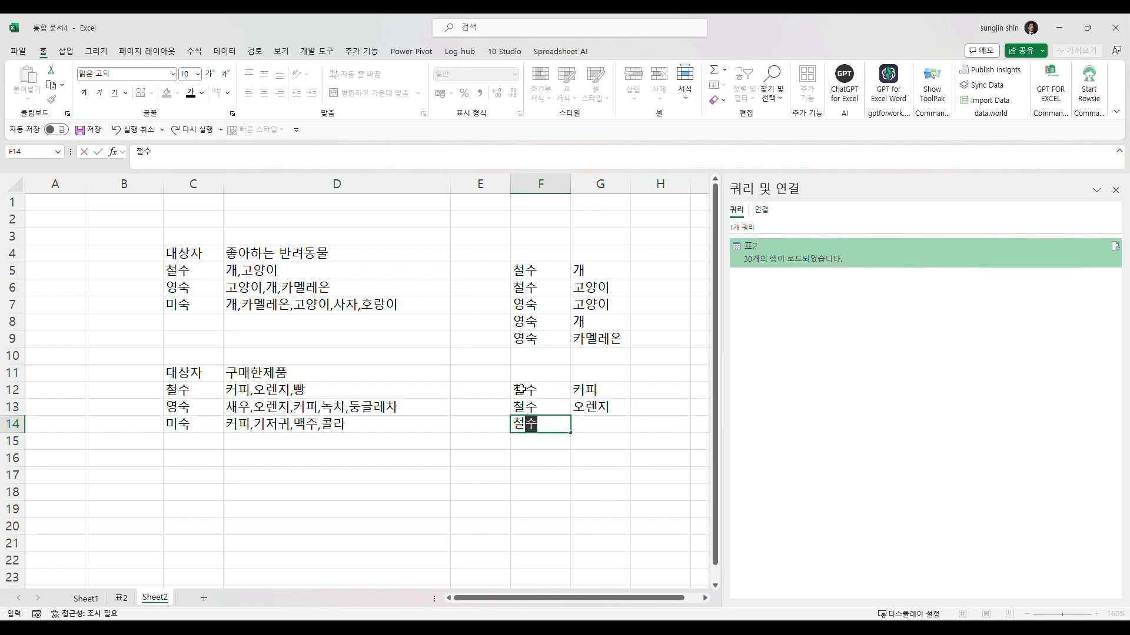
key(Tab)
text(빵)
key(Return)
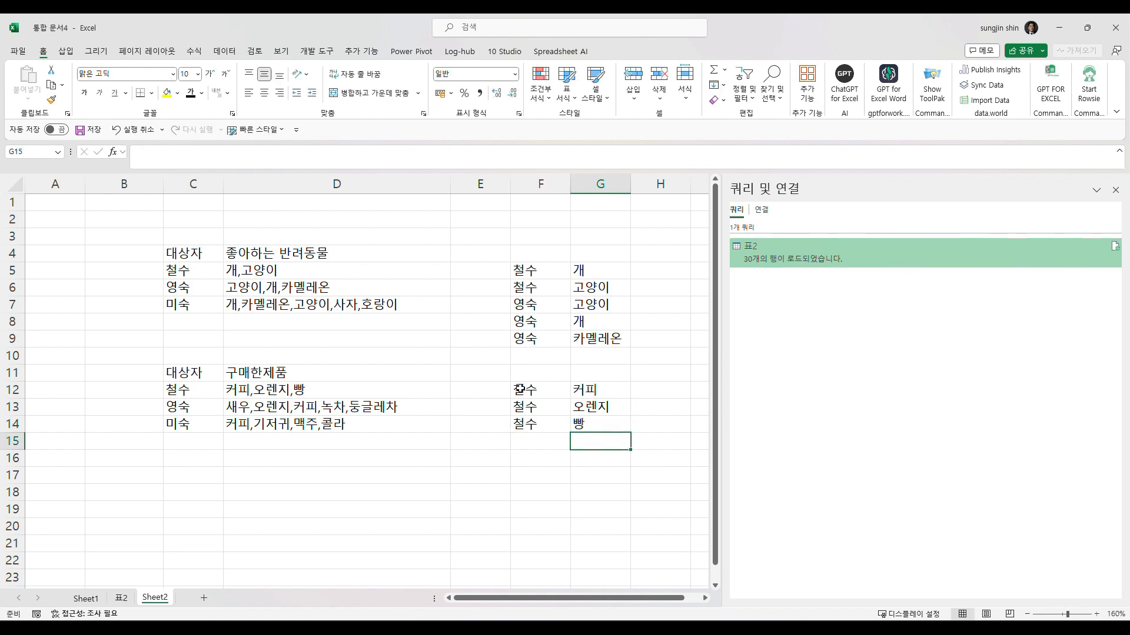
- Load the purchase list C11:D14 into Power Query as a table that includes headers
click(395, 391)
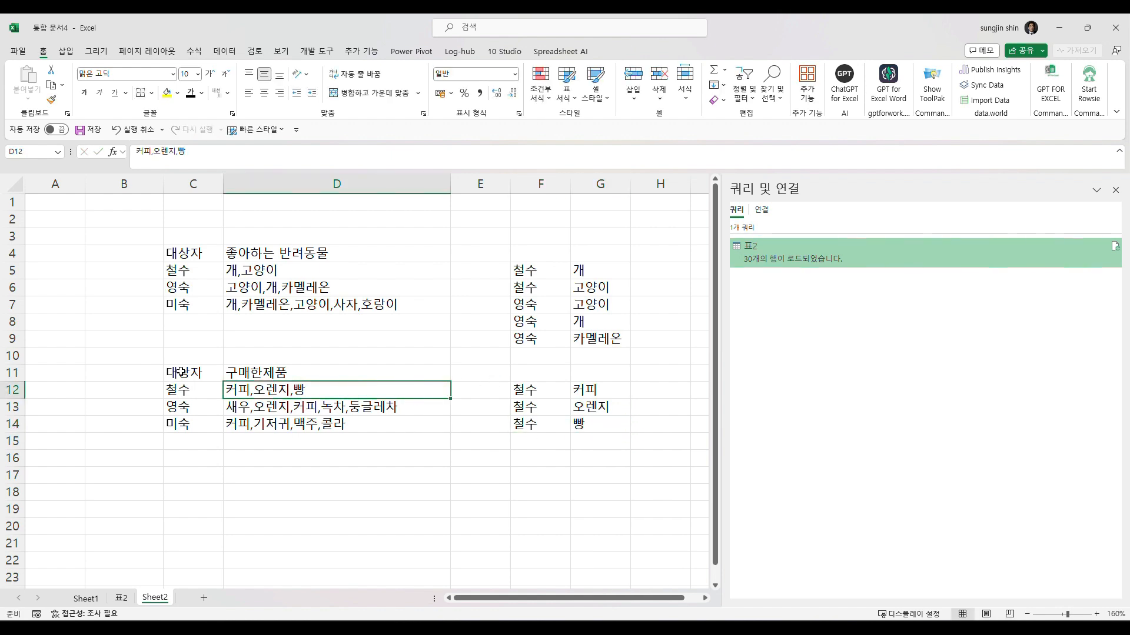
drag(182, 373, 288, 422)
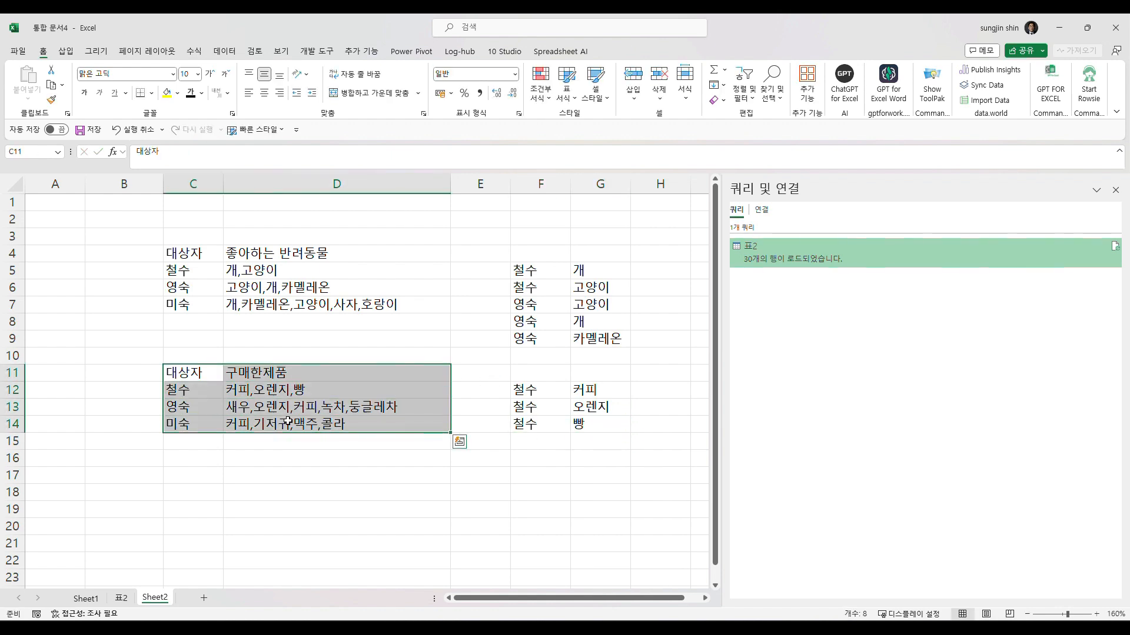
click(212, 380)
click(265, 373)
click(264, 407)
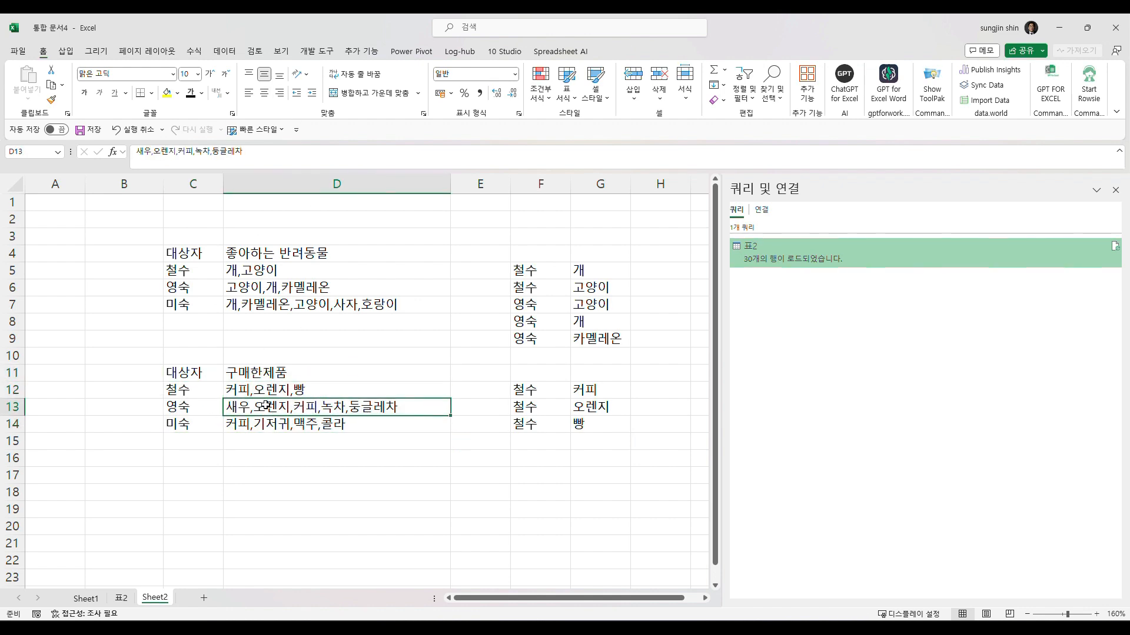
click(225, 52)
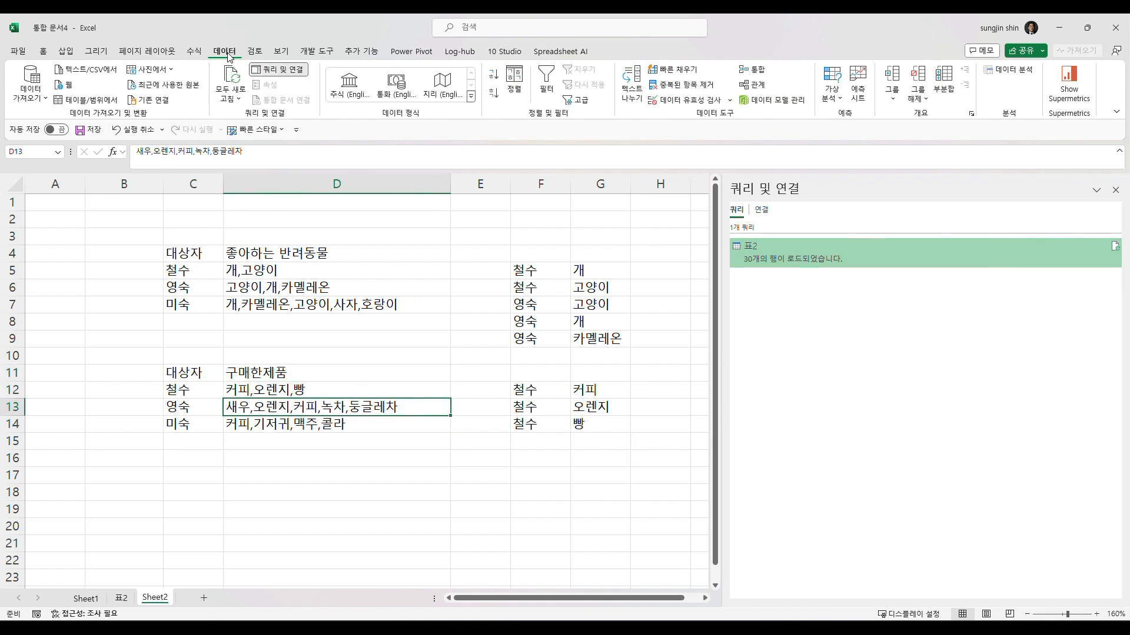
click(85, 100)
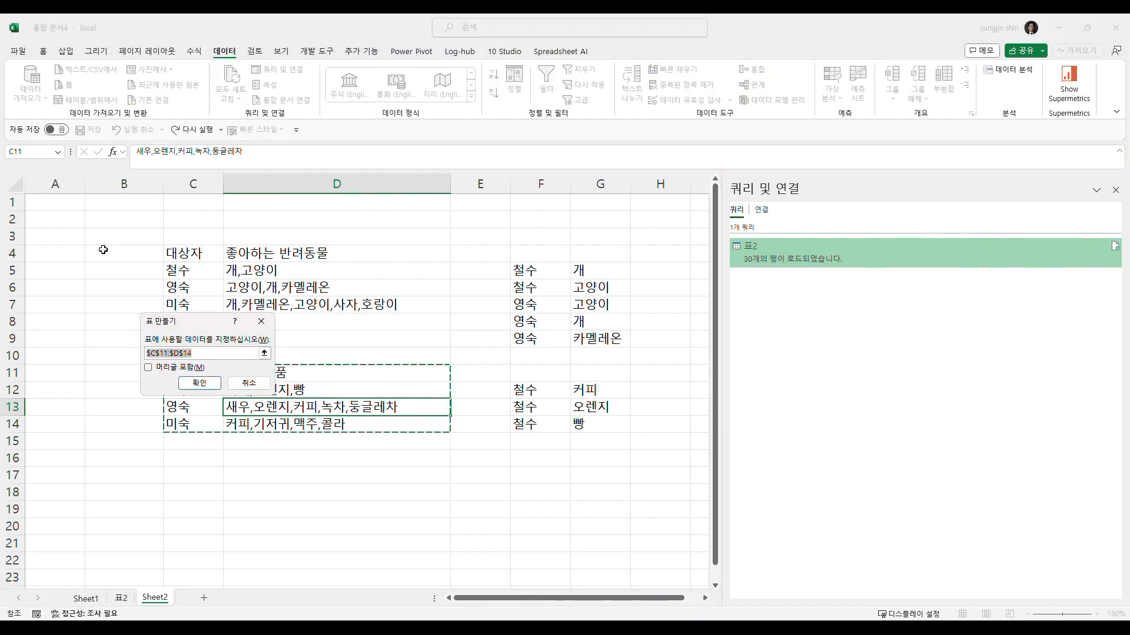
click(169, 371)
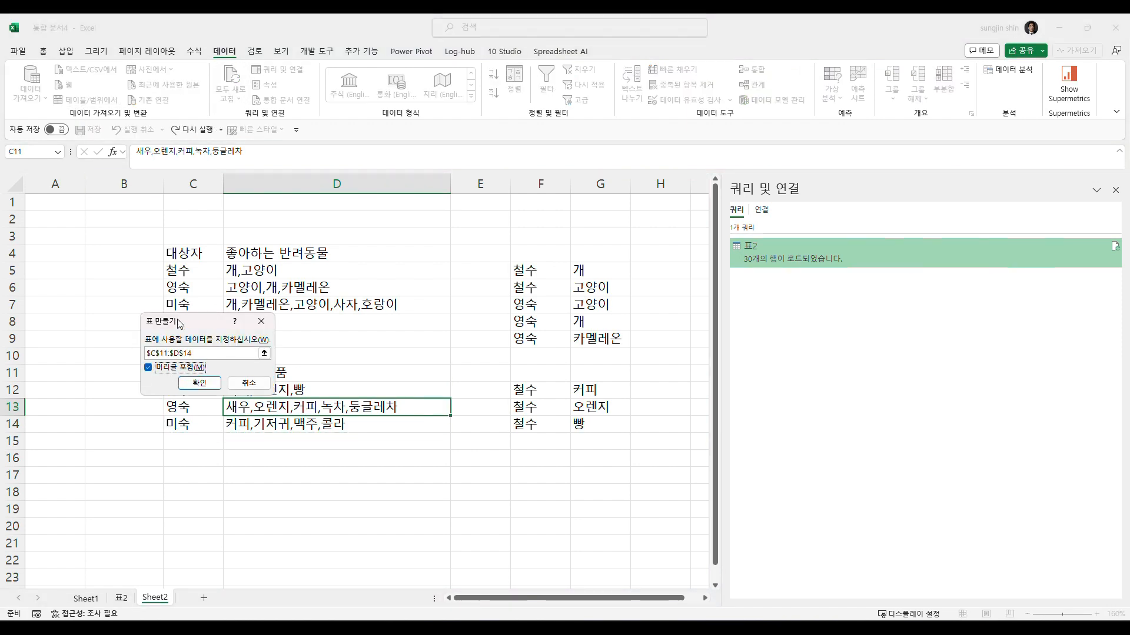
drag(180, 323, 337, 308)
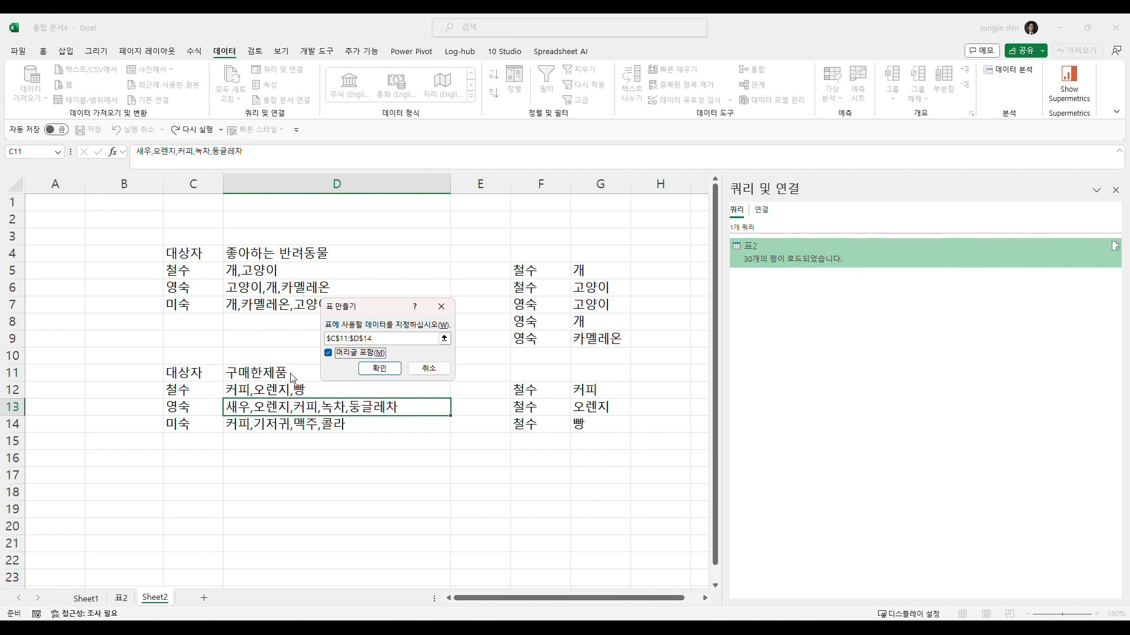
click(374, 369)
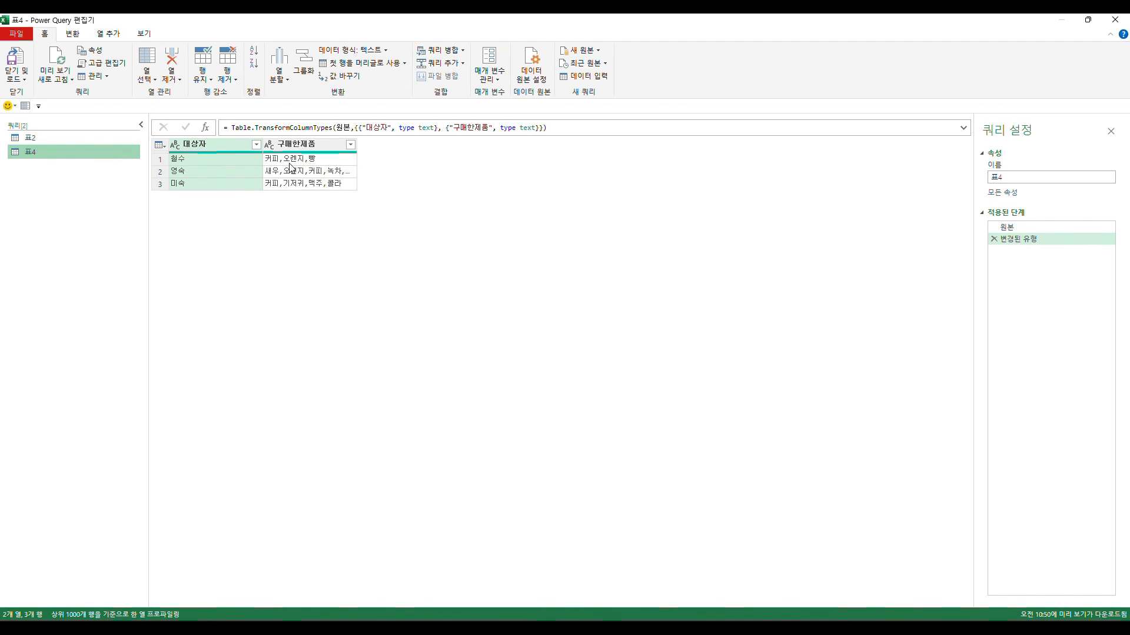
- Widen the 구매한제품 column and open its split-by-delimiter settings with the advanced options expanded
click(290, 169)
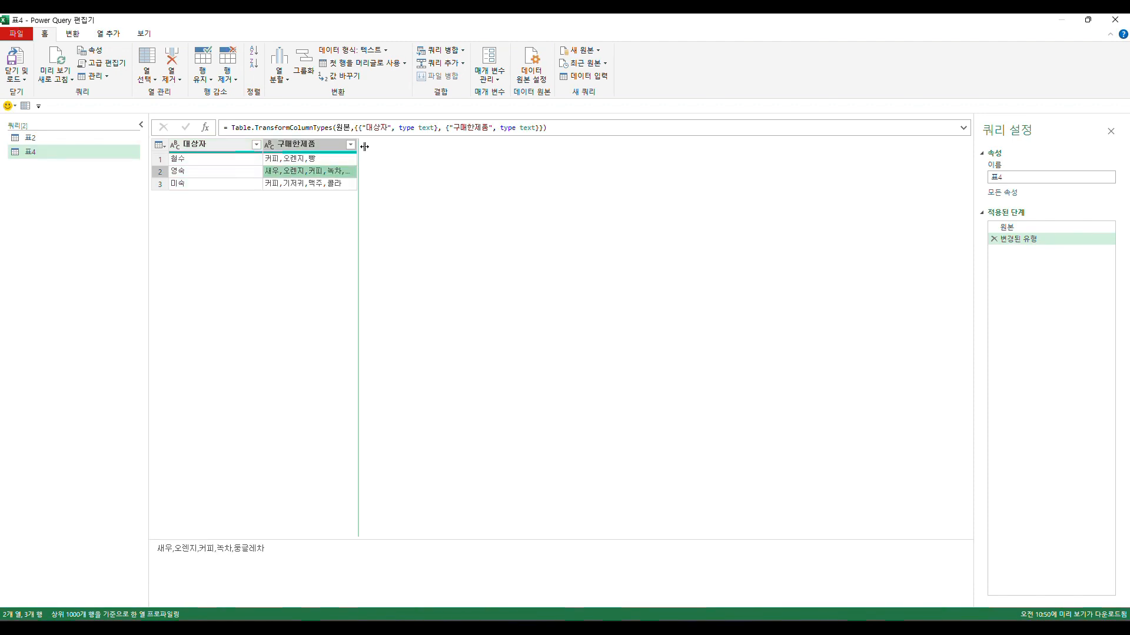
drag(358, 145, 404, 147)
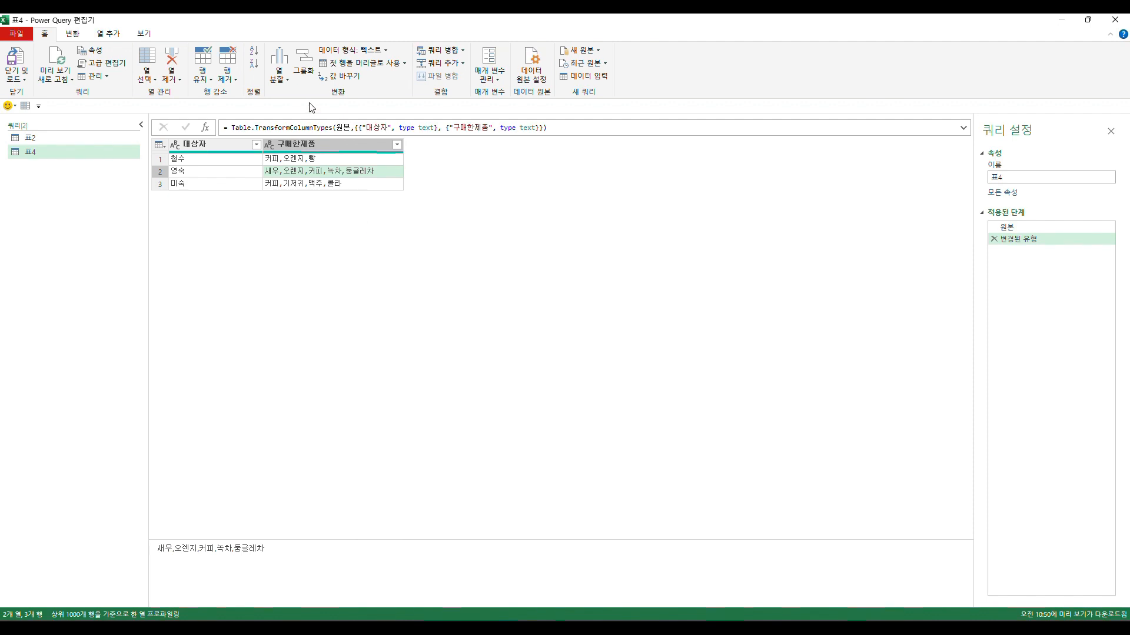
click(283, 148)
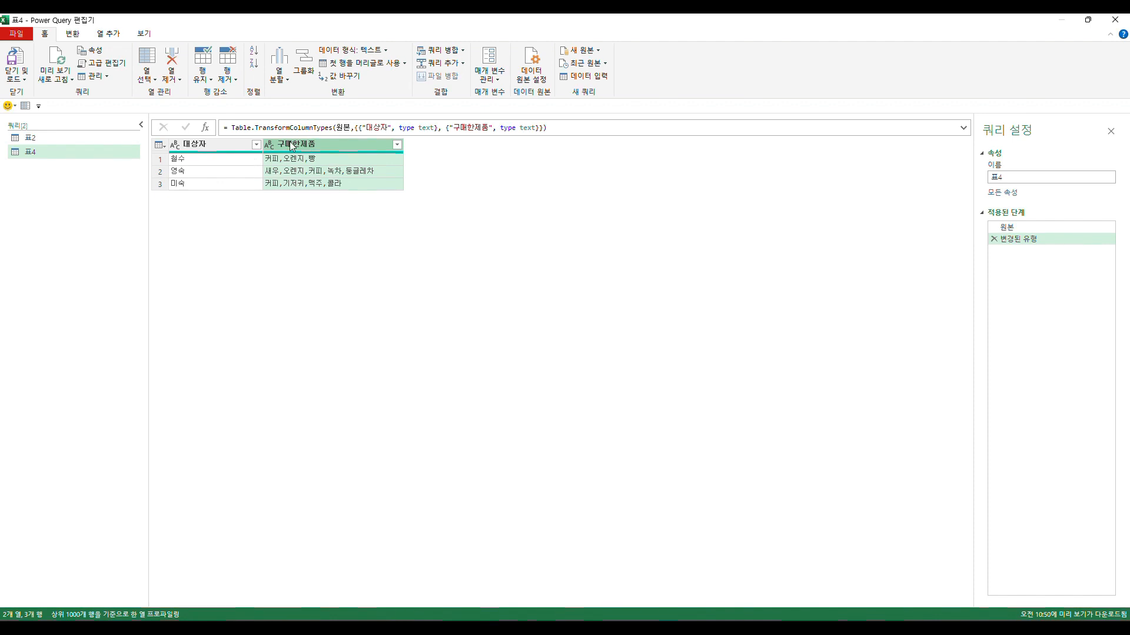
click(281, 72)
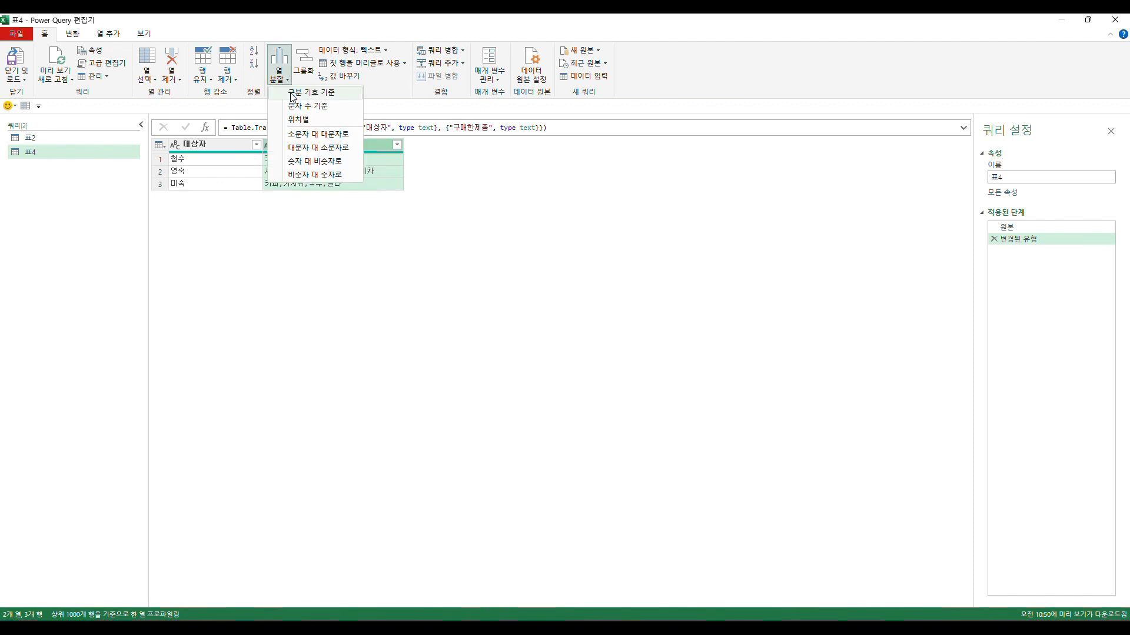
click(293, 94)
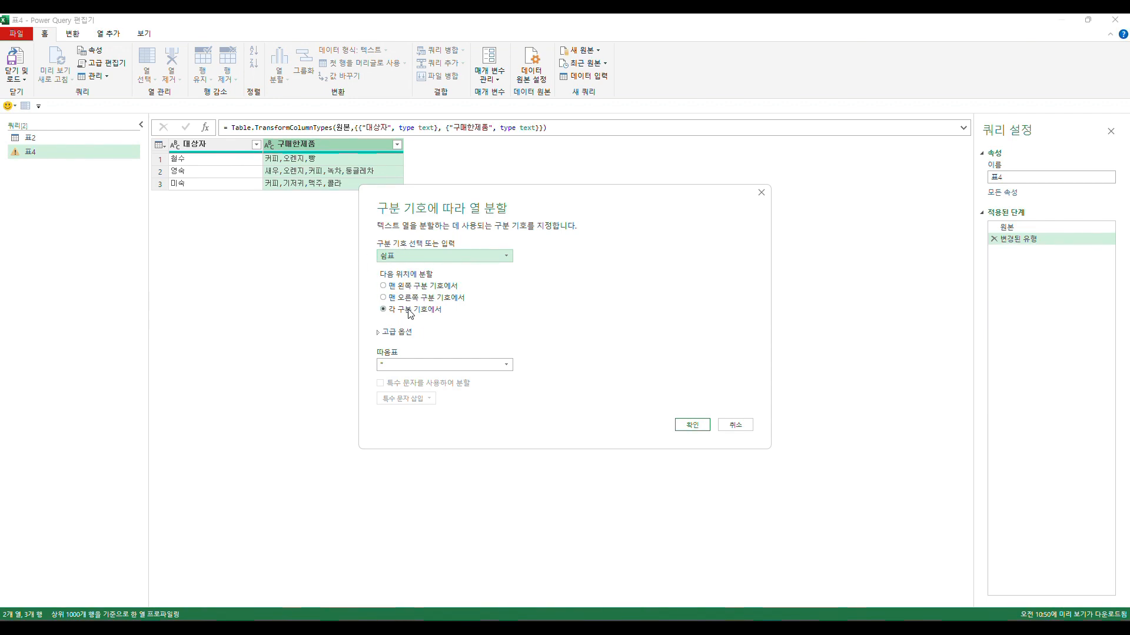
click(379, 334)
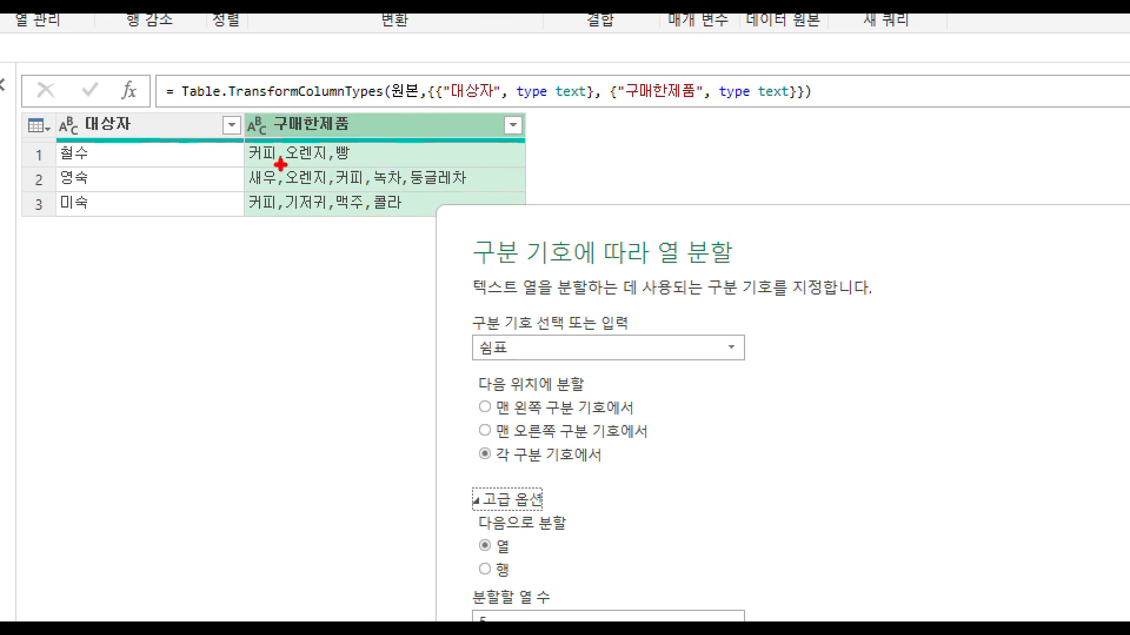
drag(283, 128, 274, 247)
drag(331, 139, 333, 246)
drag(370, 137, 372, 271)
drag(409, 134, 419, 246)
drag(473, 123, 476, 256)
drag(554, 125, 553, 273)
drag(613, 126, 619, 258)
drag(683, 137, 684, 279)
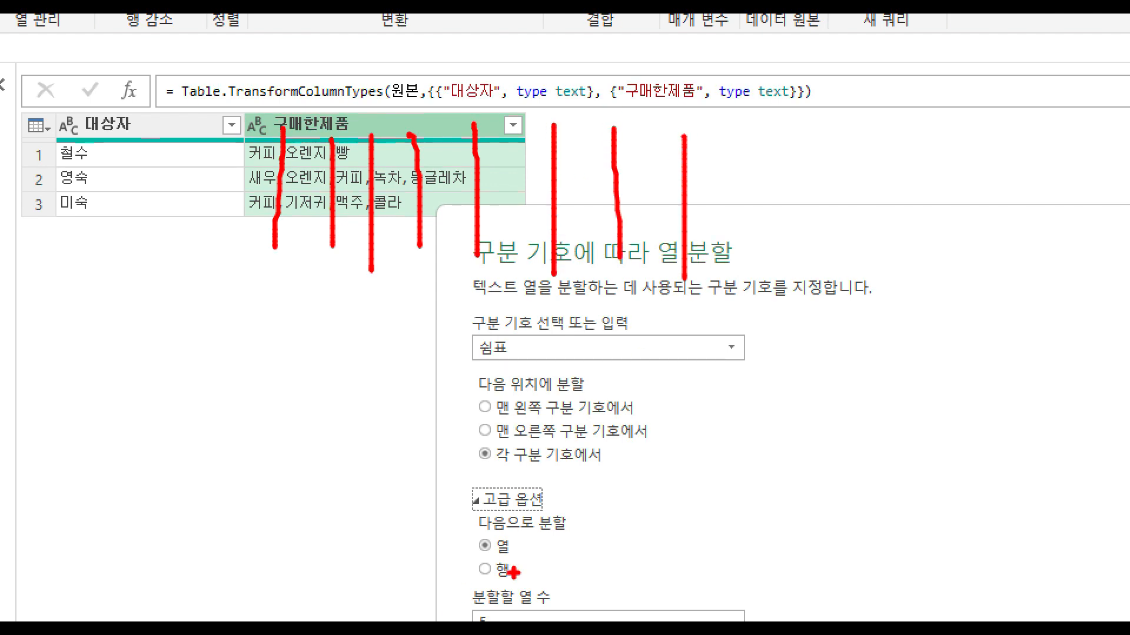
mouse_move(513, 573)
mouse_down()
mouse_move(482, 595)
mouse_move(515, 544)
mouse_move(511, 580)
mouse_up()
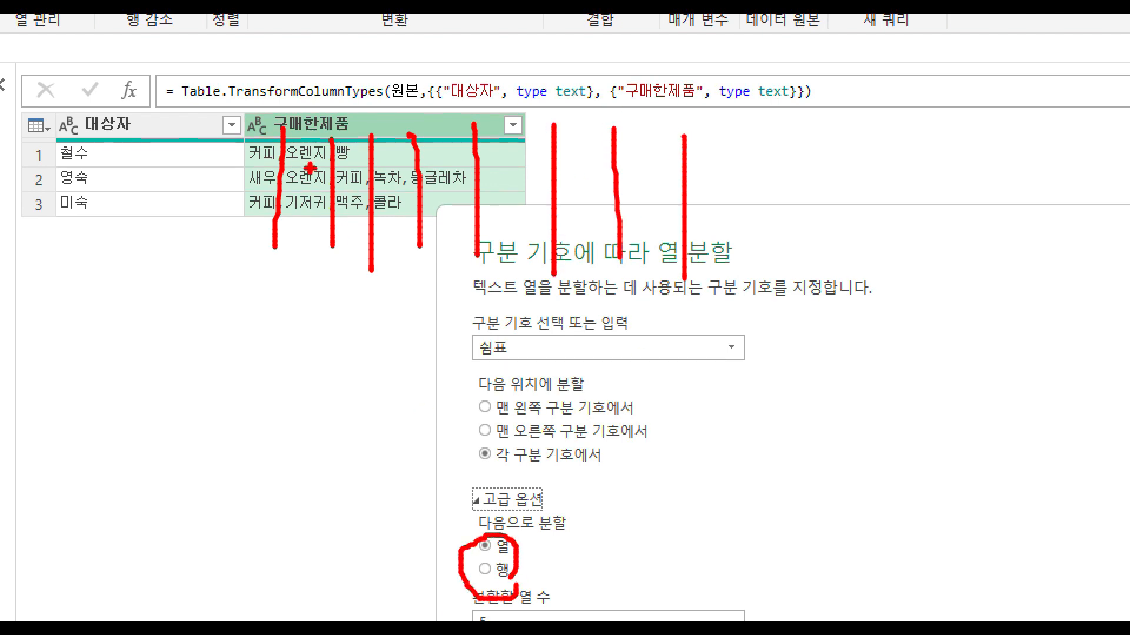
key(Escape)
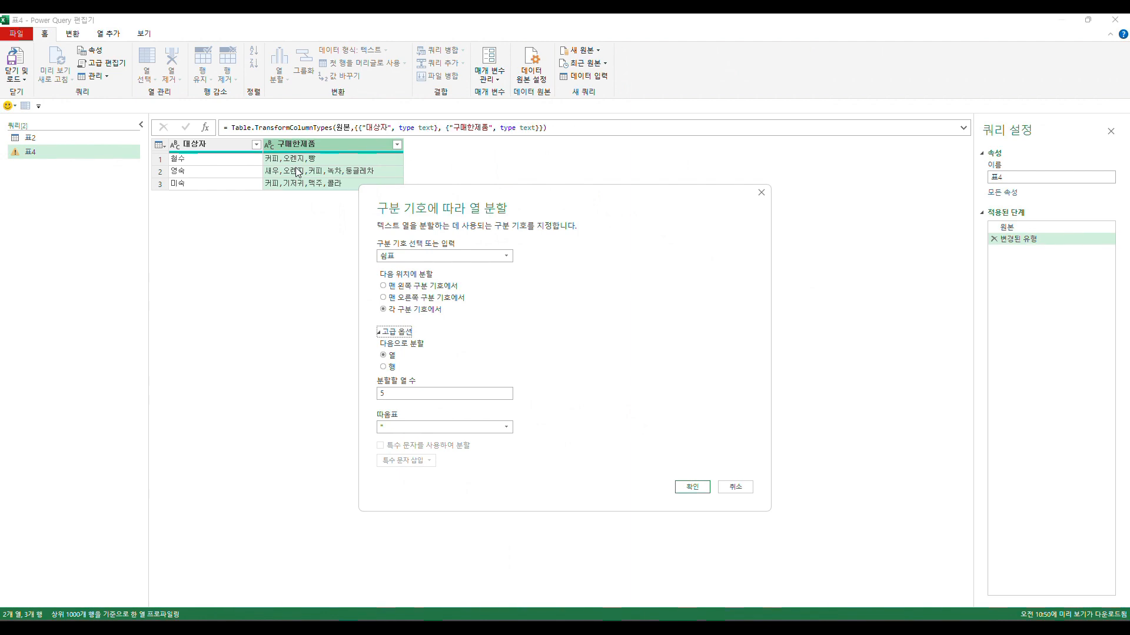
key(ctrl+1)
click(292, 168)
mouse_move(243, 161)
mouse_down()
mouse_move(265, 134)
mouse_move(263, 157)
mouse_move(218, 180)
mouse_move(269, 178)
mouse_move(220, 205)
mouse_move(247, 219)
mouse_move(226, 235)
mouse_move(247, 207)
mouse_move(231, 270)
mouse_move(253, 258)
mouse_up()
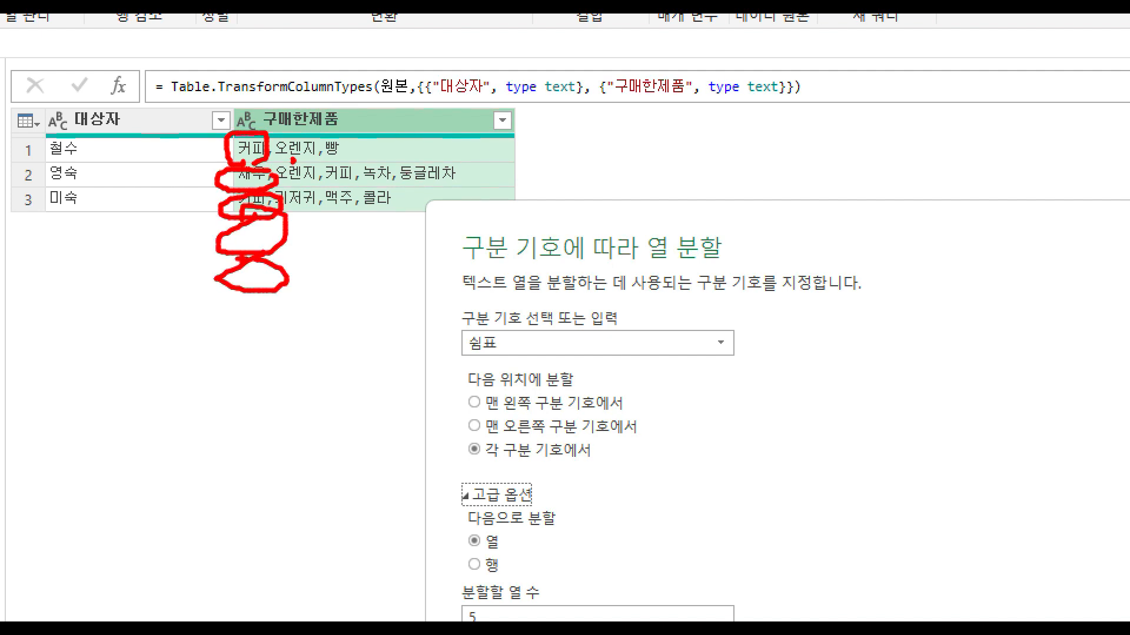
mouse_move(261, 304)
mouse_down()
mouse_move(223, 309)
mouse_move(246, 301)
mouse_up()
mouse_move(278, 347)
mouse_down()
mouse_move(238, 364)
mouse_move(269, 339)
mouse_up()
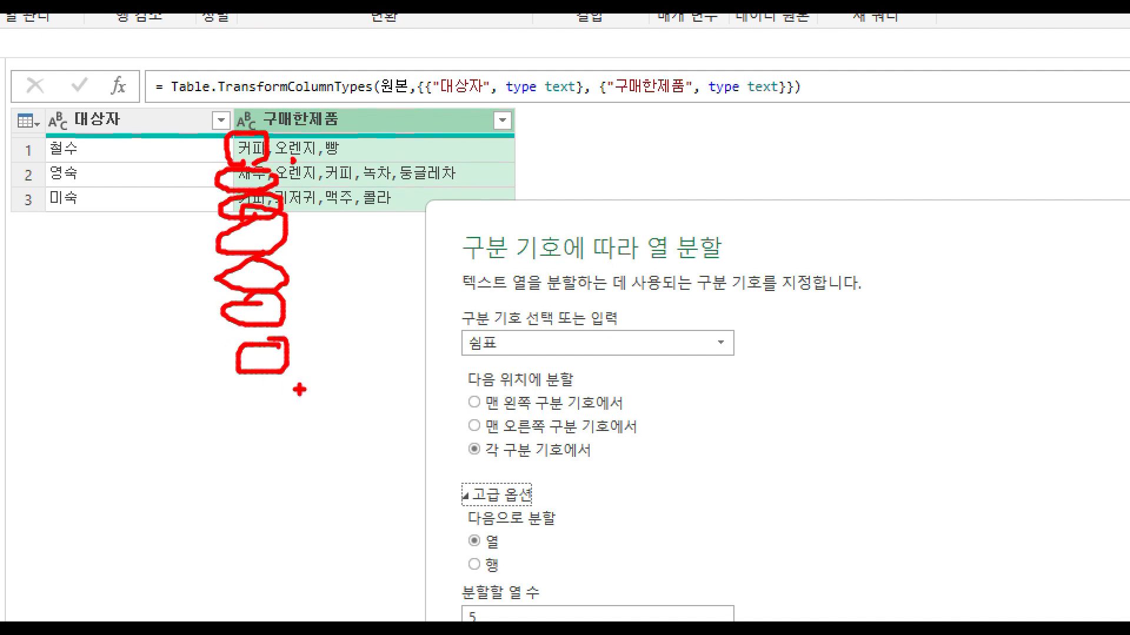
mouse_move(306, 371)
mouse_down()
mouse_move(241, 405)
mouse_move(284, 380)
mouse_up()
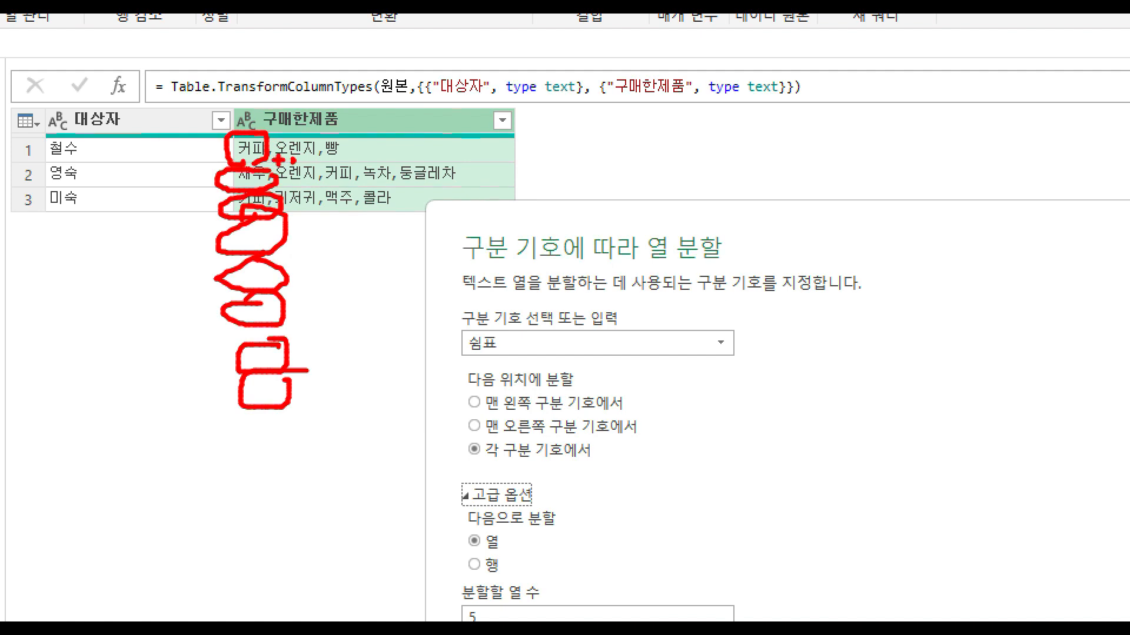
mouse_move(263, 152)
mouse_down()
mouse_move(262, 165)
mouse_move(294, 164)
mouse_move(278, 193)
mouse_up()
mouse_move(283, 173)
mouse_down()
mouse_move(275, 180)
mouse_move(304, 188)
mouse_up()
mouse_move(286, 148)
mouse_down()
mouse_move(291, 240)
mouse_move(313, 242)
mouse_move(286, 301)
mouse_move(311, 302)
mouse_up()
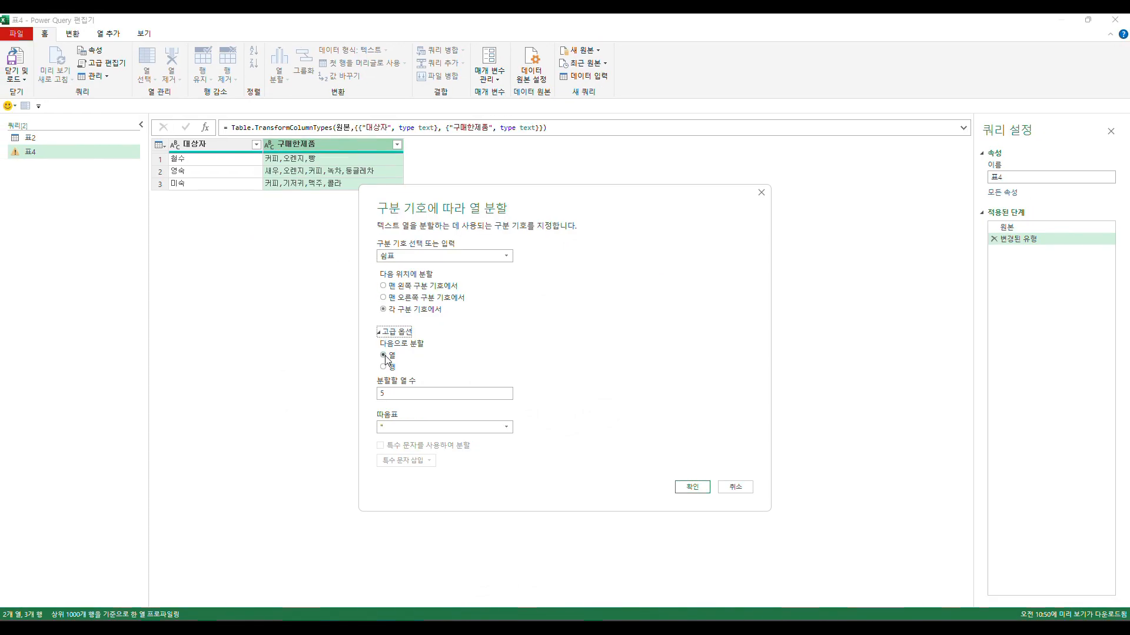
- Split the 구매한제품 column into rows at each comma
click(390, 367)
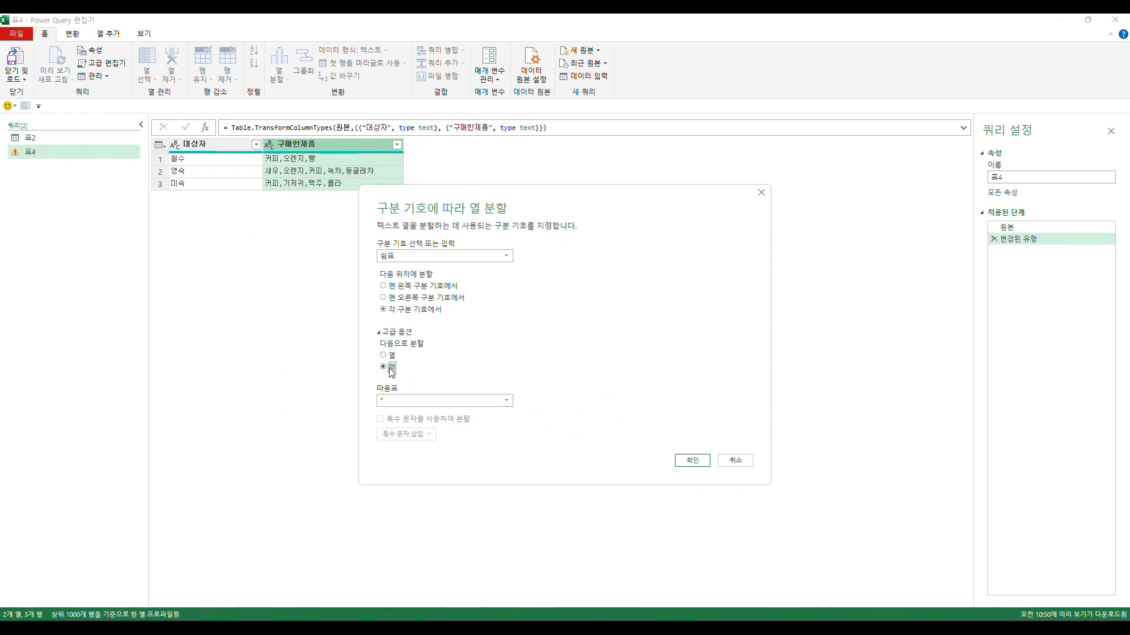
click(698, 463)
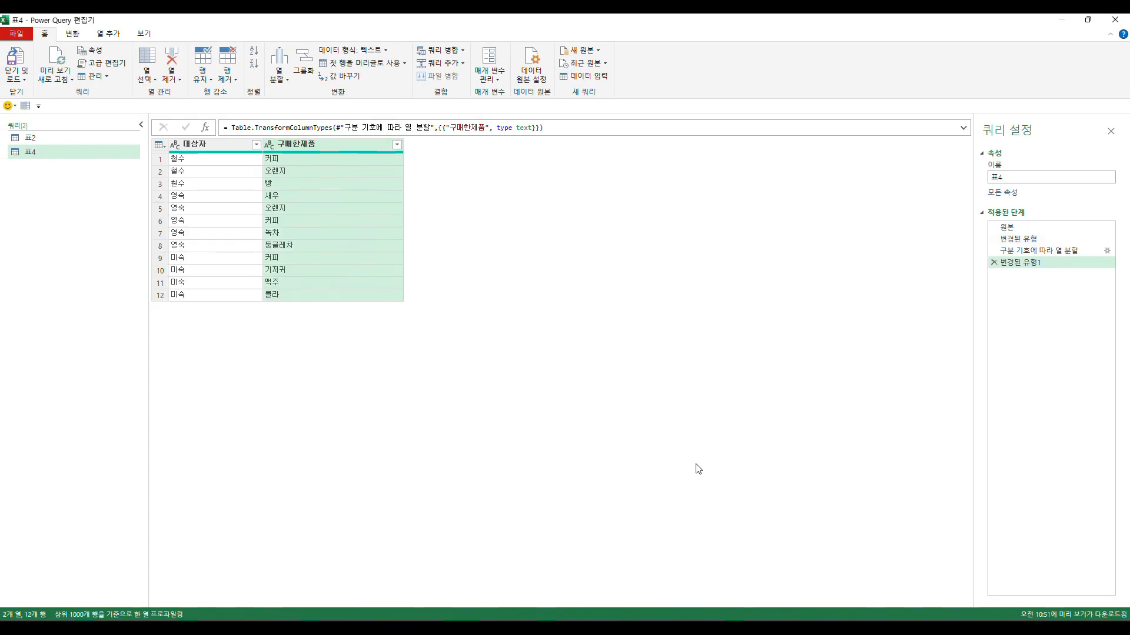
- Go through the split rows to check which product is paired with each person
click(234, 164)
key(Tab)
key(Tab)
key(Tab)
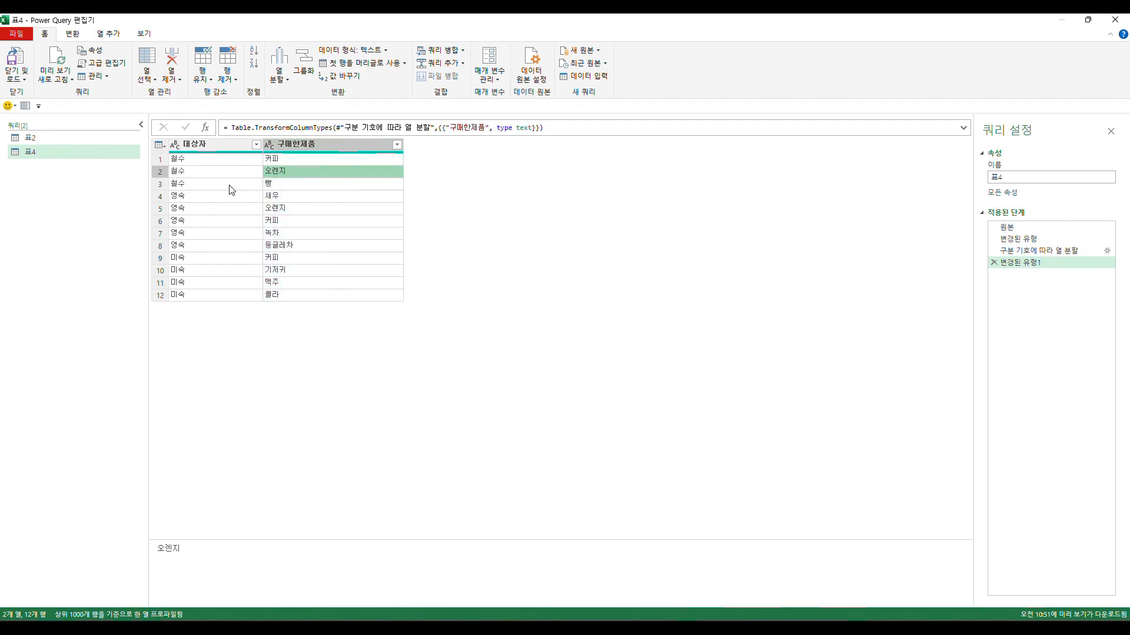
key(Tab)
key(Tab)
key(Tab)
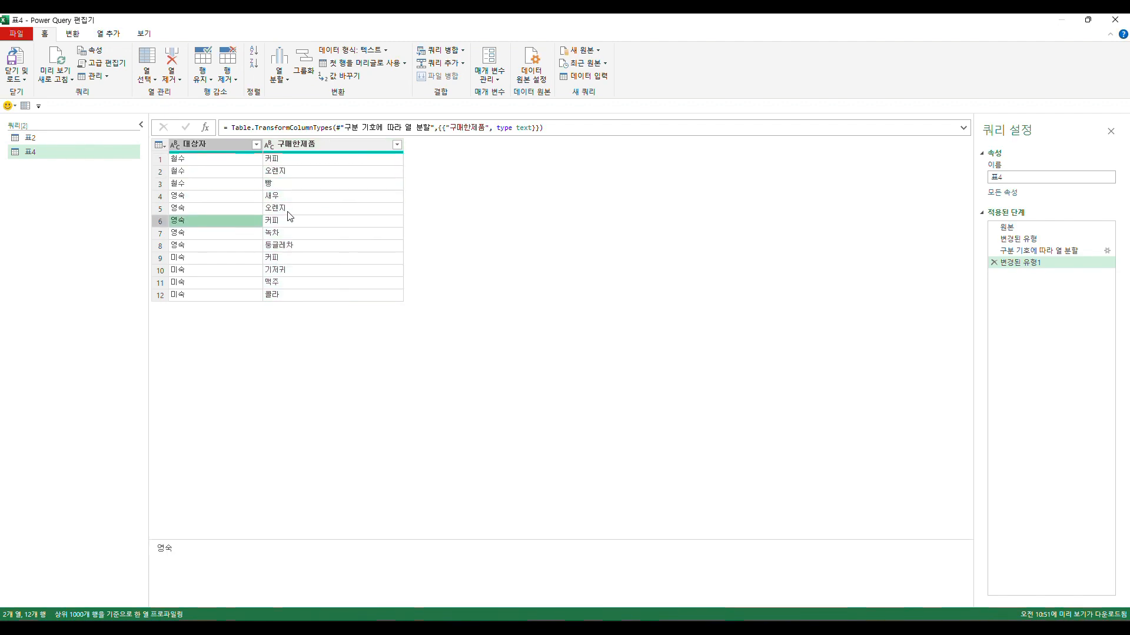
click(287, 221)
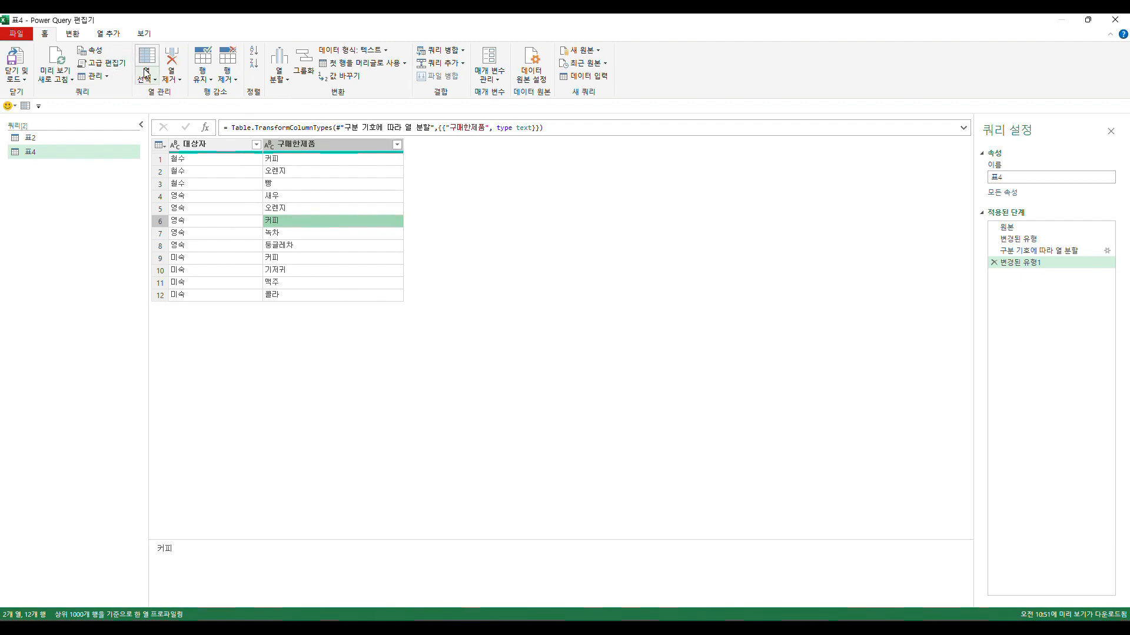
click(72, 33)
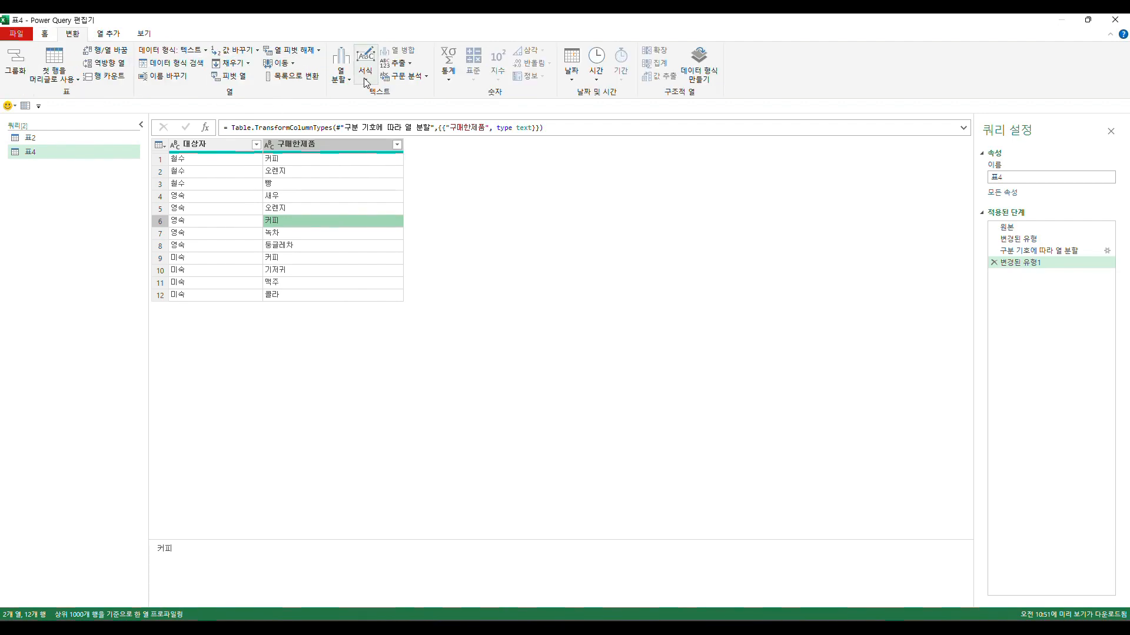
click(44, 34)
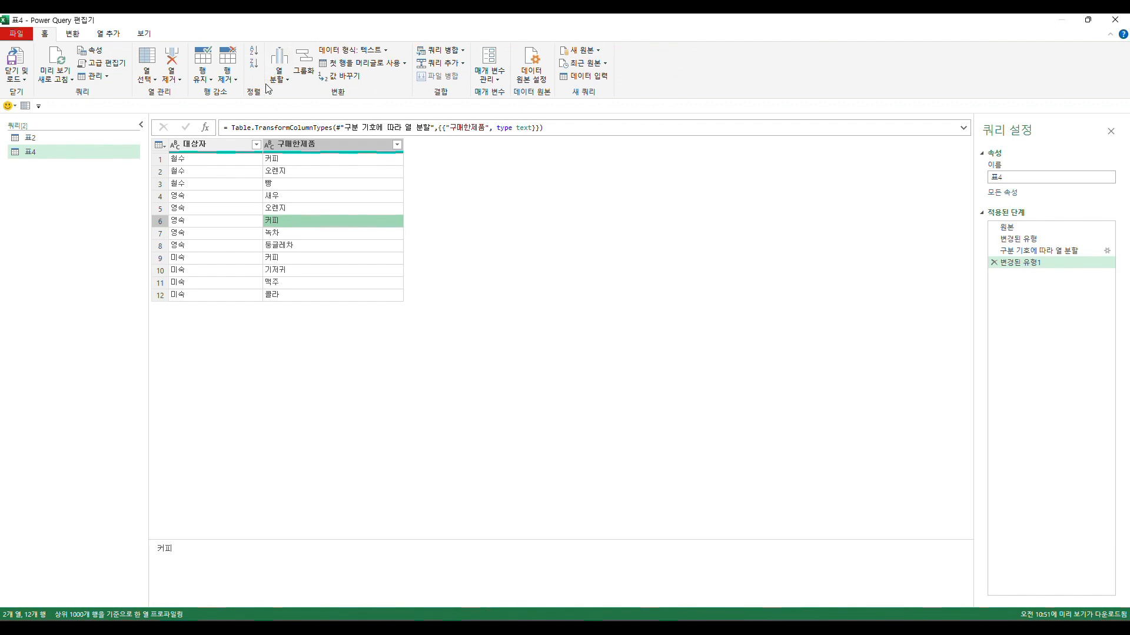
click(108, 34)
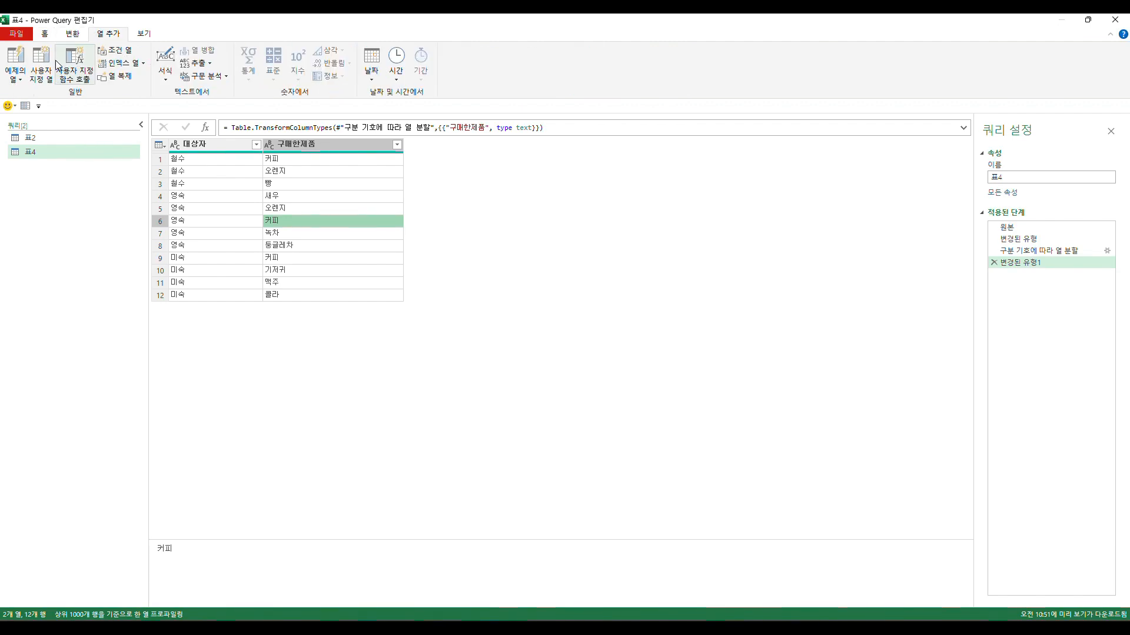
click(45, 33)
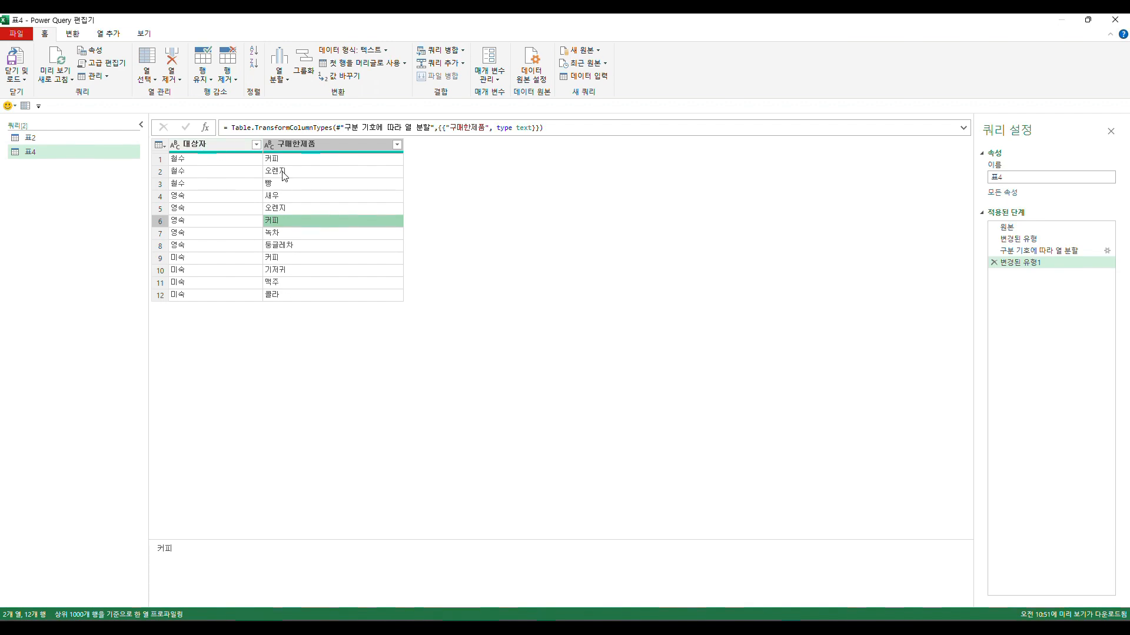
- Narrow the 구매한제품 column to suit its short single-product entries
drag(403, 147, 341, 152)
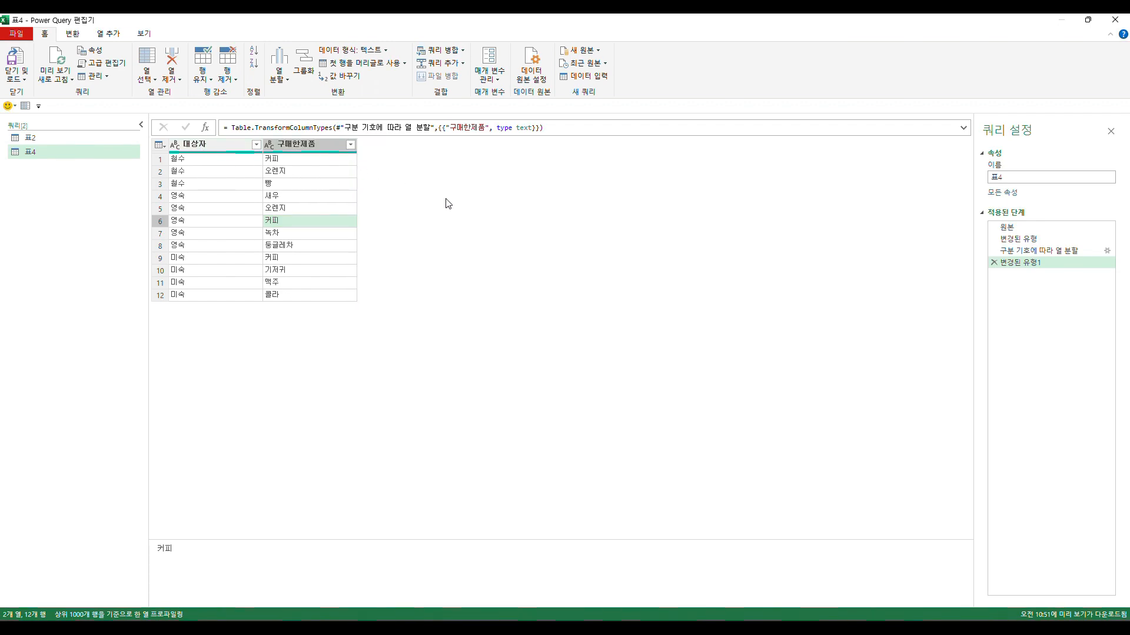